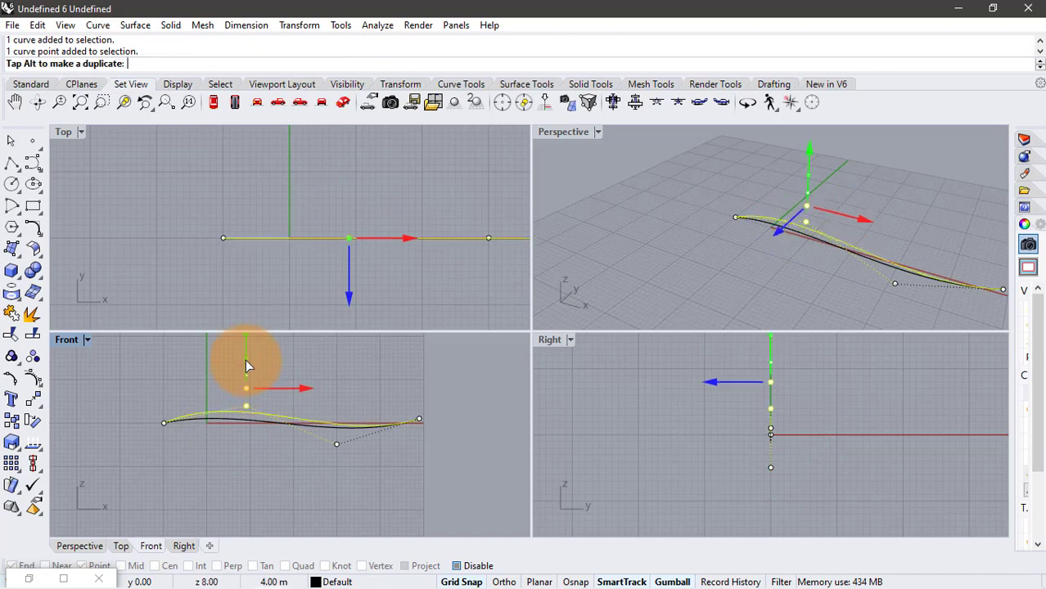
- Lower the third control point of the wavy curve by about 5 m in the front view
click(336, 445)
drag(339, 403, 338, 420)
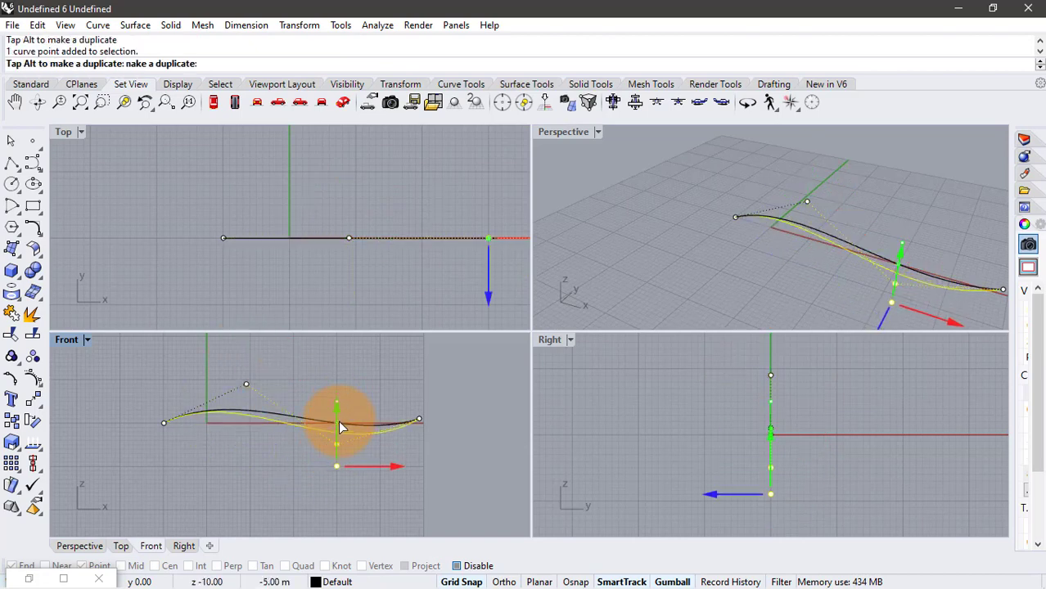
key(Escape)
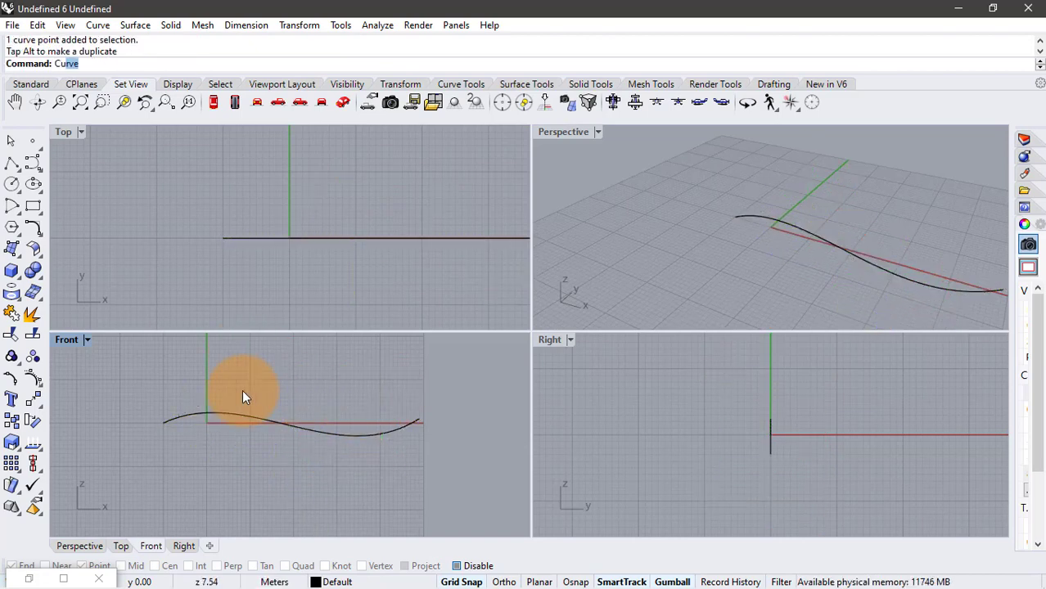
- Draw a degree 3 curve with four control points in the front view, from z 2 to z -2, waving opposite to the first curve
key(Return)
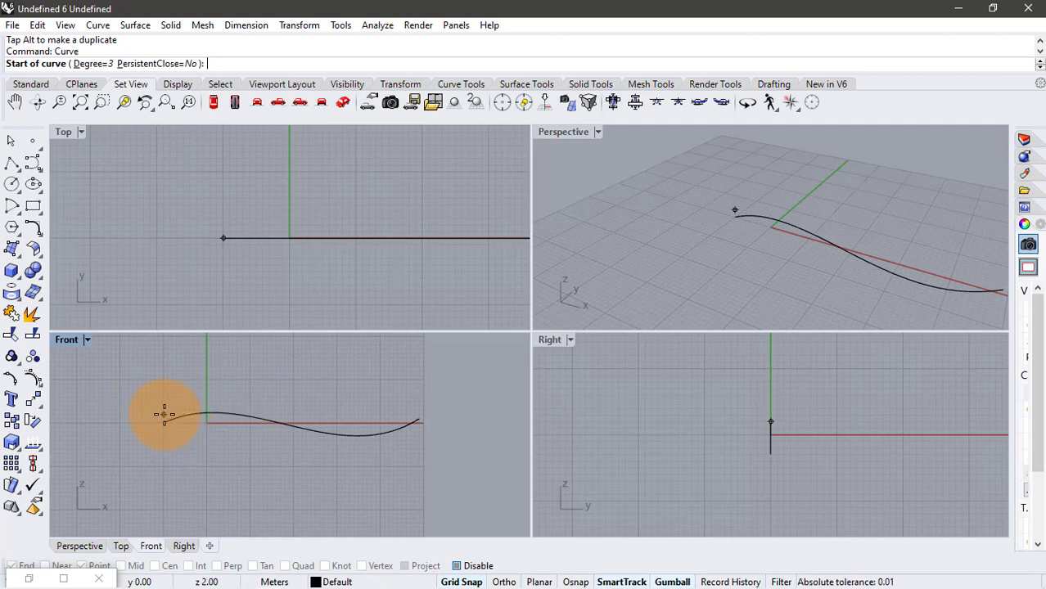
click(163, 414)
click(263, 444)
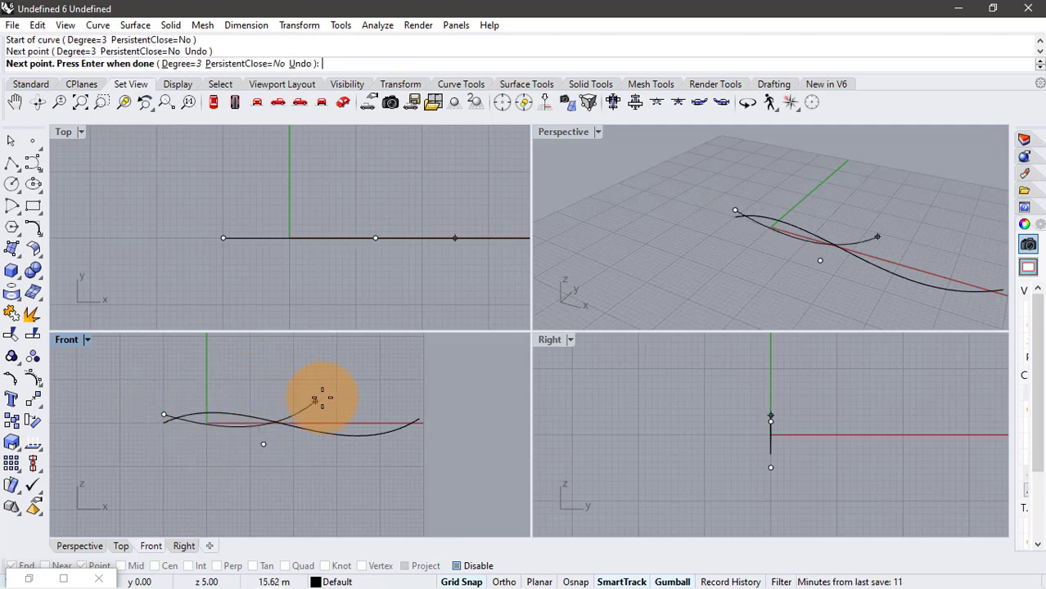
click(340, 384)
click(417, 428)
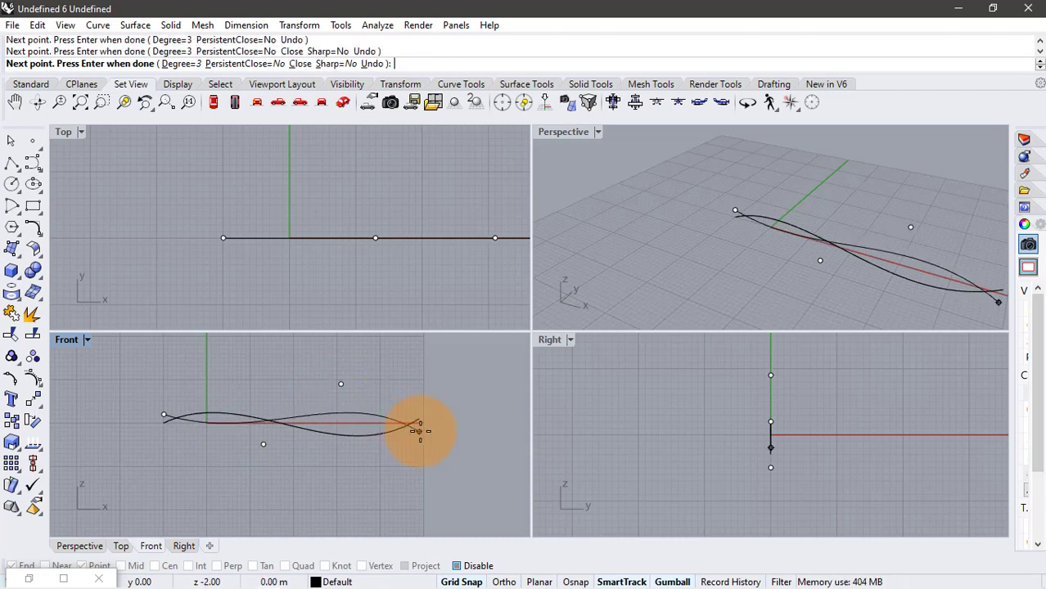
key(Return)
- Move the second curve along the Y axis to the far side of the grid, away from the first curve
scroll(620, 263, down, 6)
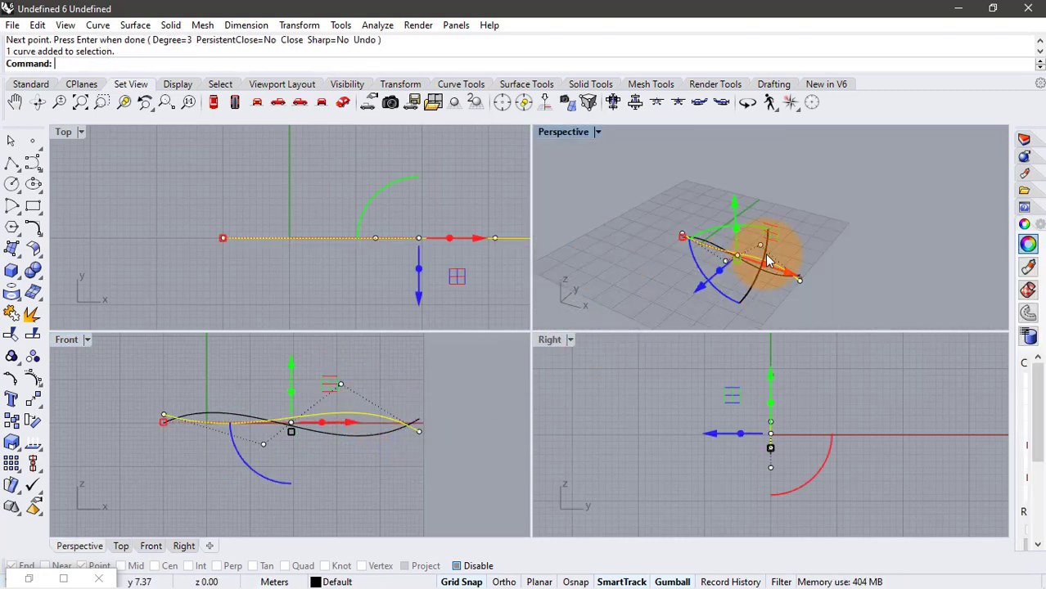
right_drag(766, 249, 705, 265)
drag(676, 279, 835, 263)
right_drag(834, 264, 792, 279)
key(Escape)
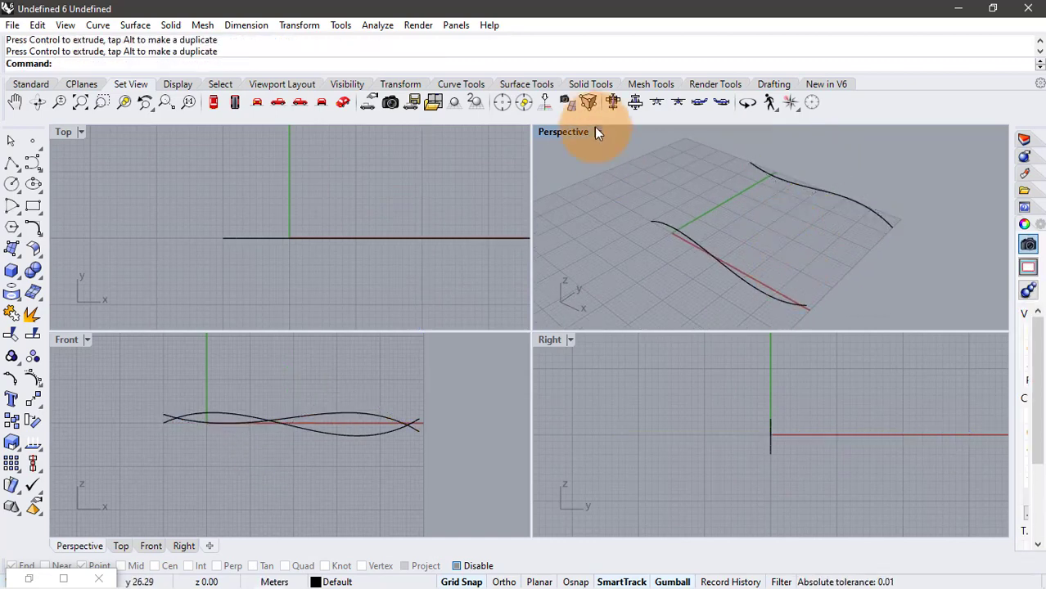
- Maximize the perspective viewport and launch Grasshopper
click(595, 131)
click(640, 78)
right_drag(518, 274, 598, 304)
key(Return)
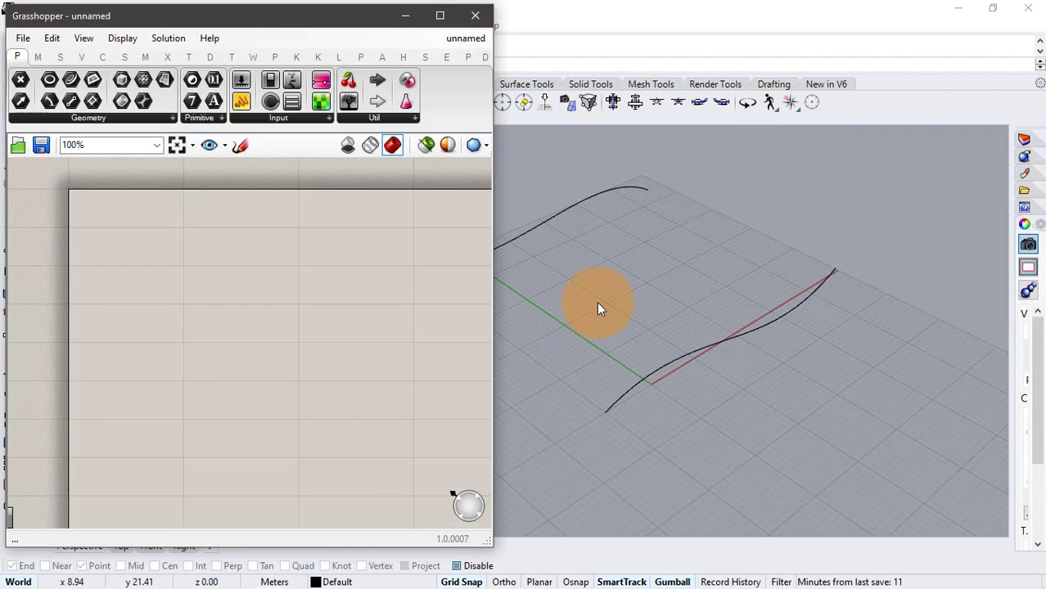
- Add a Curve parameter to the canvas and reference both wavy Rhino curves in it
double_click(130, 242)
text(crv)
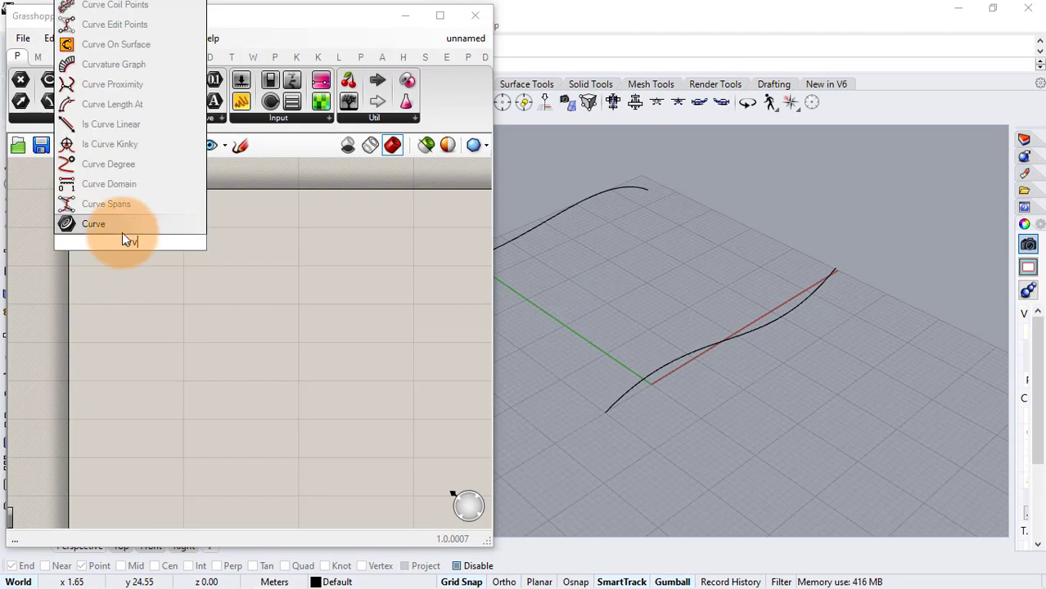
click(122, 229)
right_click(123, 243)
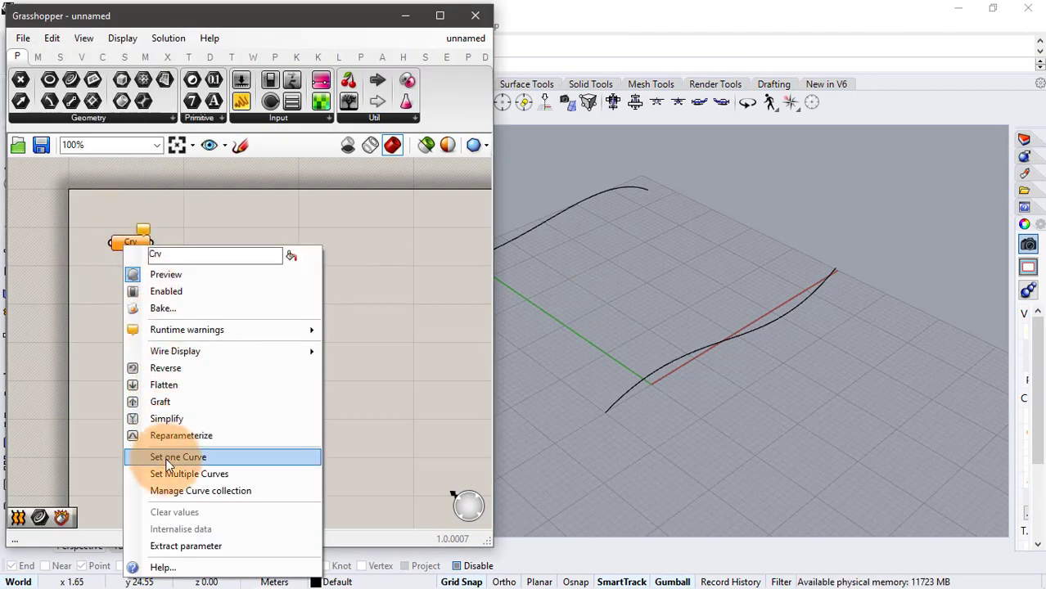
click(180, 455)
drag(672, 154, 542, 428)
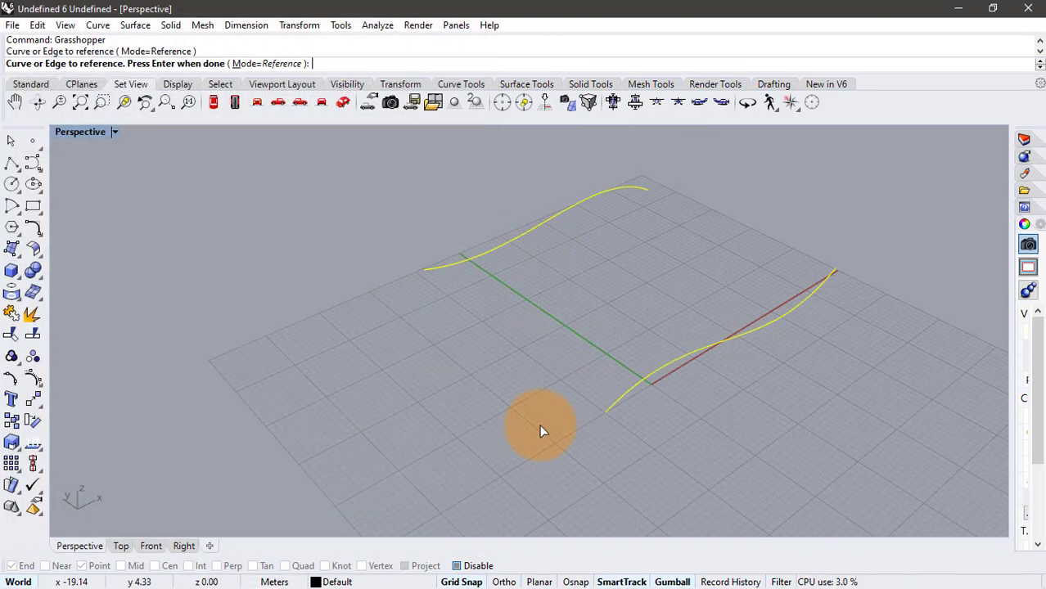
key(Return)
- Add a Loft component and feed the Curve parameter into its curves input
double_click(208, 250)
text(loft)
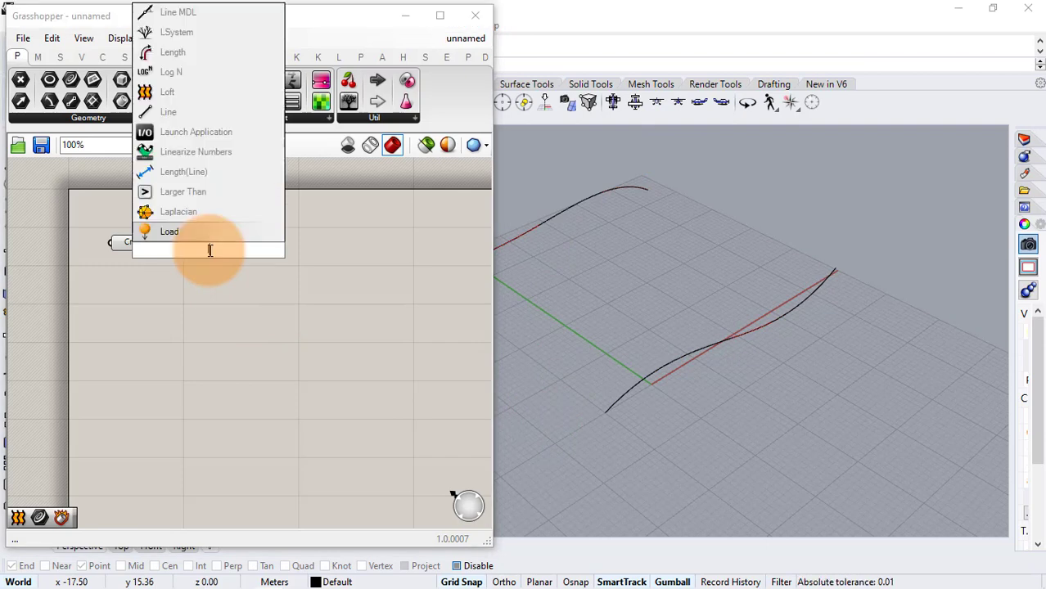
click(212, 214)
drag(153, 243, 184, 243)
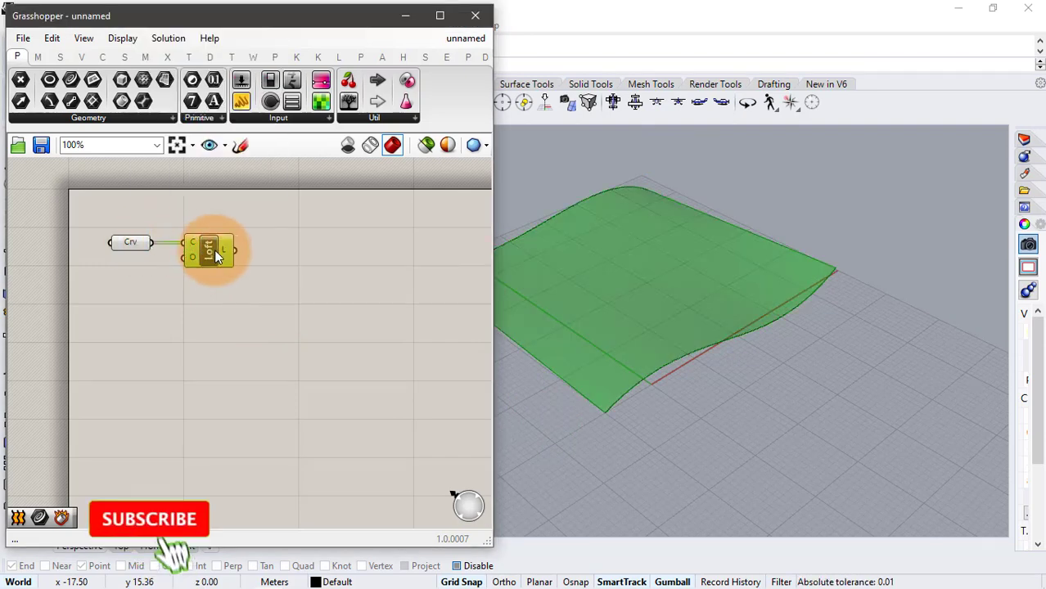
click(327, 258)
- Add a Divide Domain² component and connect the Loft output to its domain input
double_click(281, 264)
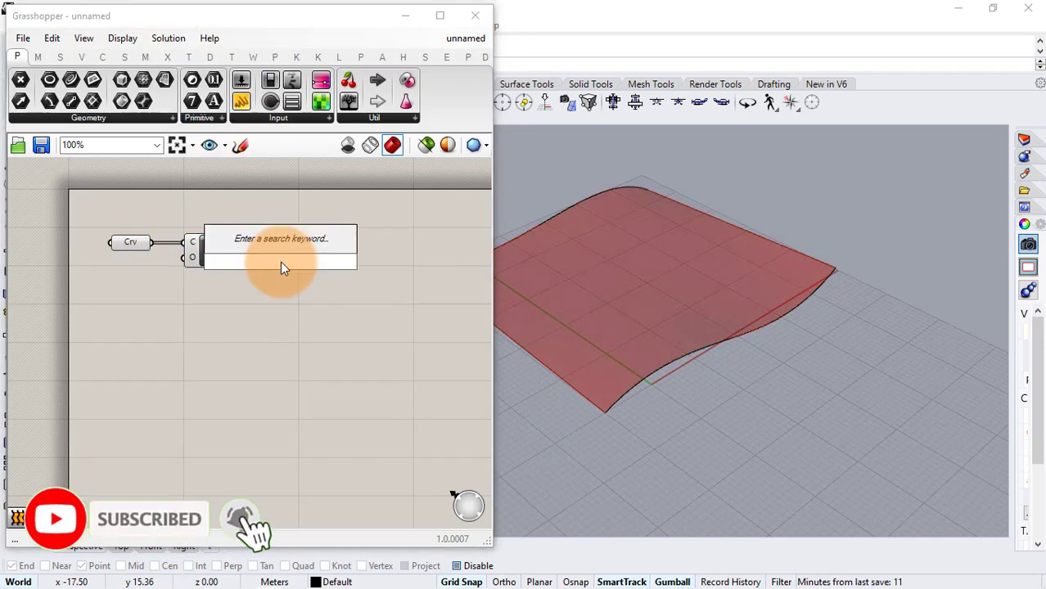
text(divide)
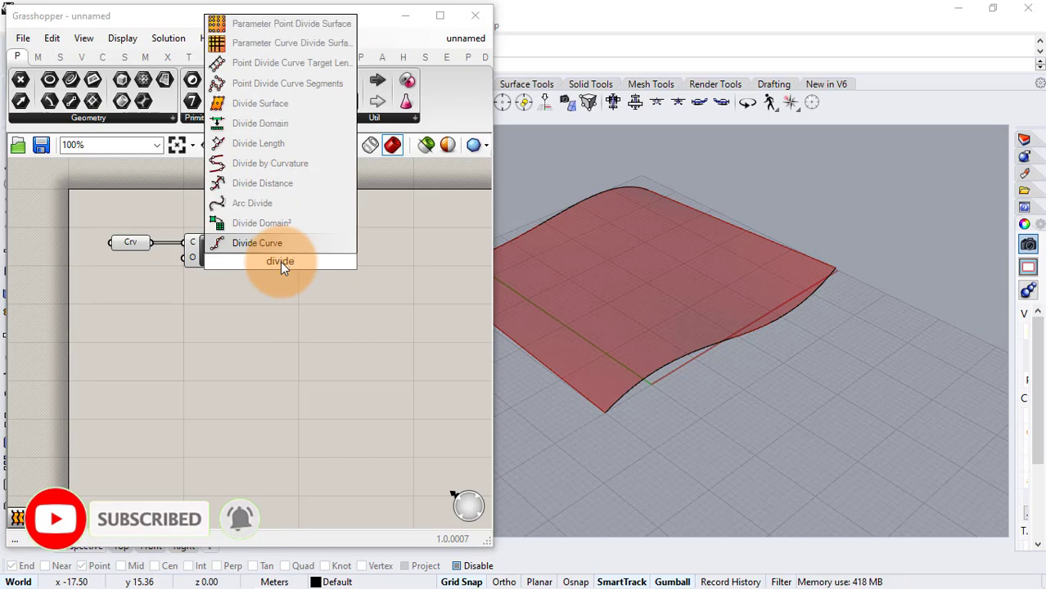
click(262, 223)
drag(236, 251, 297, 312)
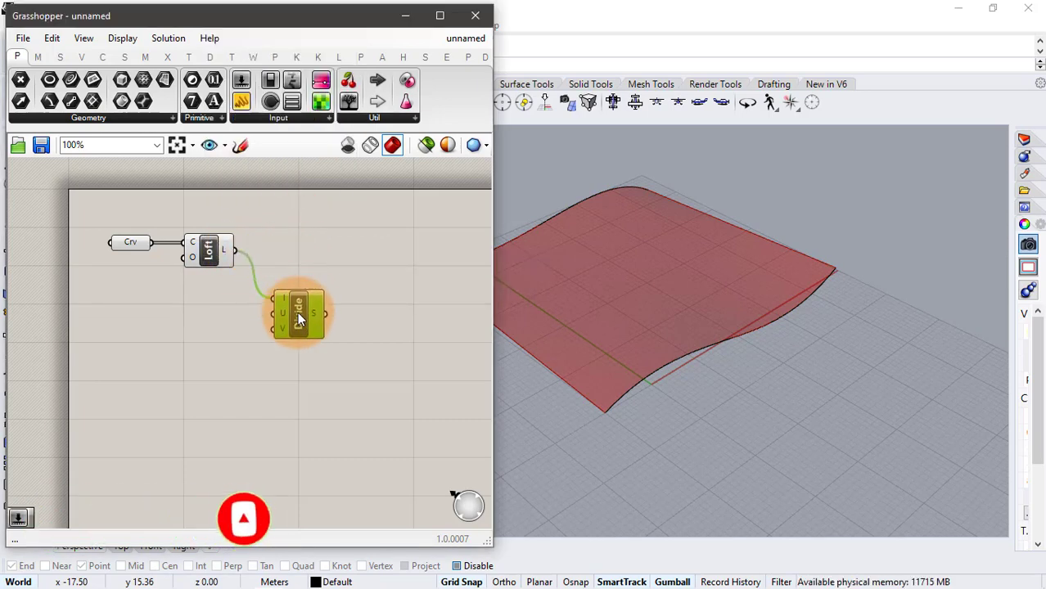
click(187, 325)
- Create two number sliders with value 18 and connect them to the U and V counts of Divide Domain²
double_click(187, 325)
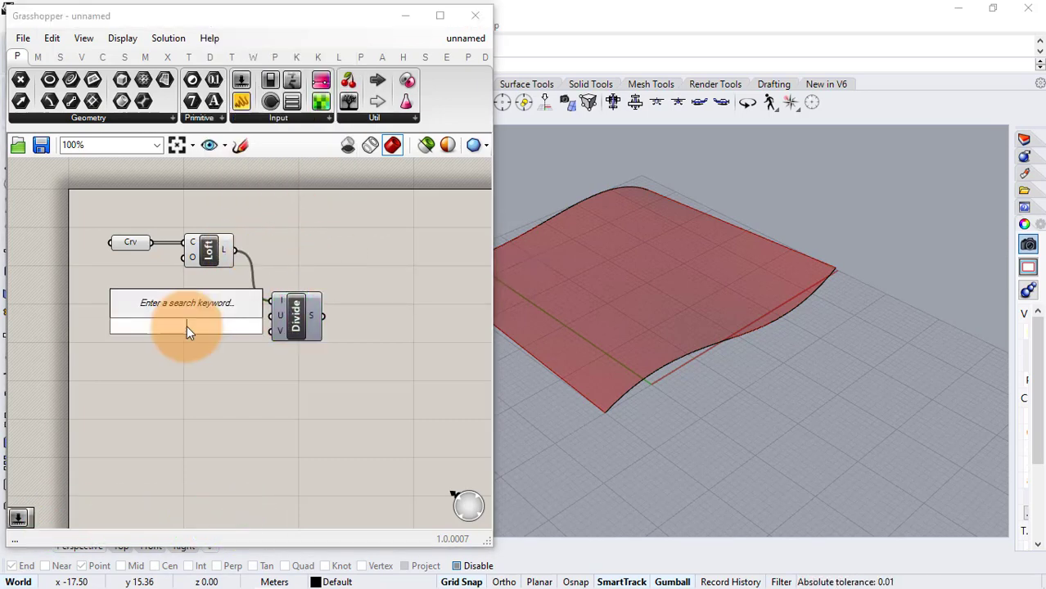
text(18)
key(Return)
drag(210, 326, 204, 352)
key(ctrl+c)
key(ctrl+v)
drag(245, 325, 270, 331)
click(251, 346)
- Add an Isotrim component and connect the lofted surface and the divided domain segments to its inputs
double_click(382, 242)
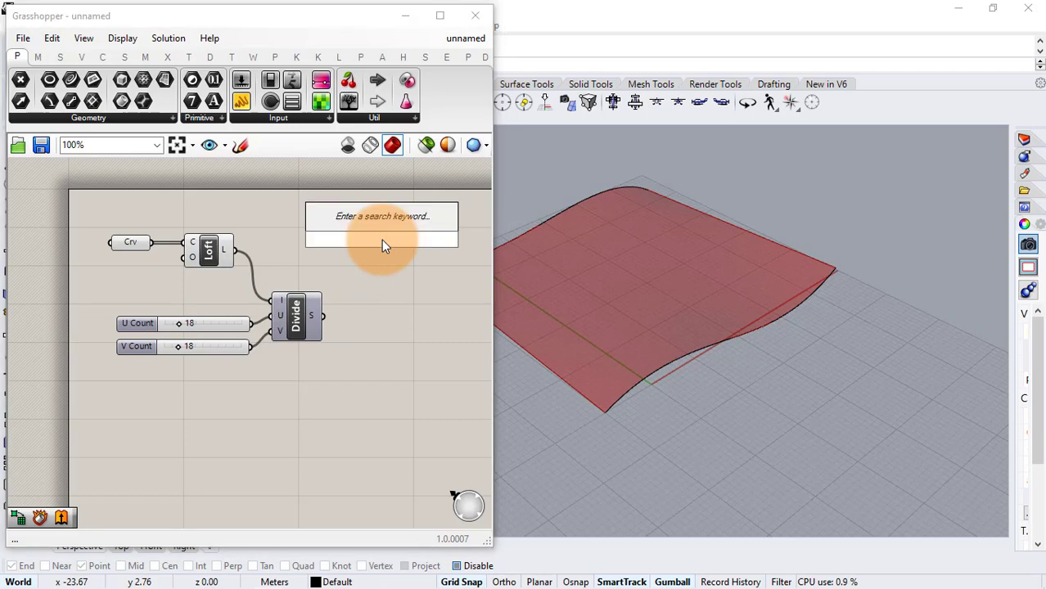
text(isotri)
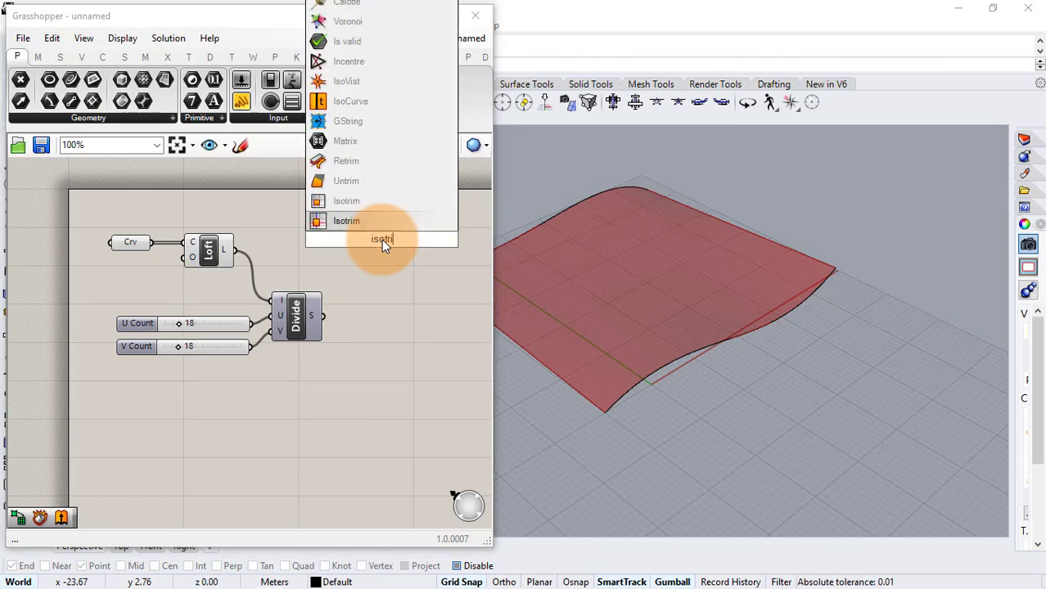
click(379, 206)
drag(237, 250, 378, 273)
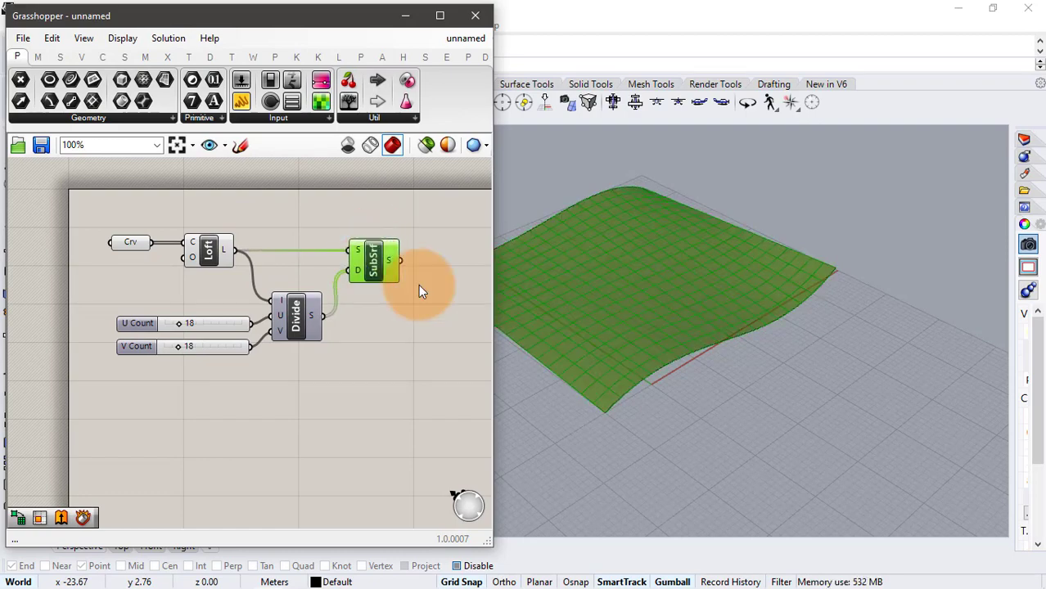
- Set the V Count slider to 16
right_drag(626, 252, 674, 197)
click(389, 319)
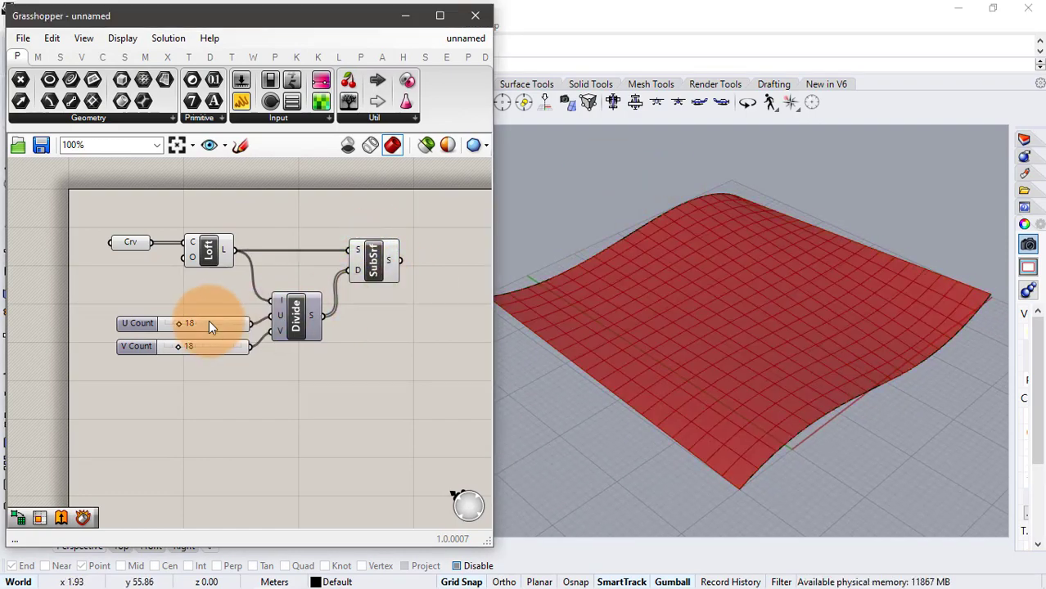
mouse_move(178, 347)
mouse_down()
mouse_move(169, 348)
mouse_move(181, 351)
mouse_move(182, 323)
mouse_move(179, 346)
mouse_up()
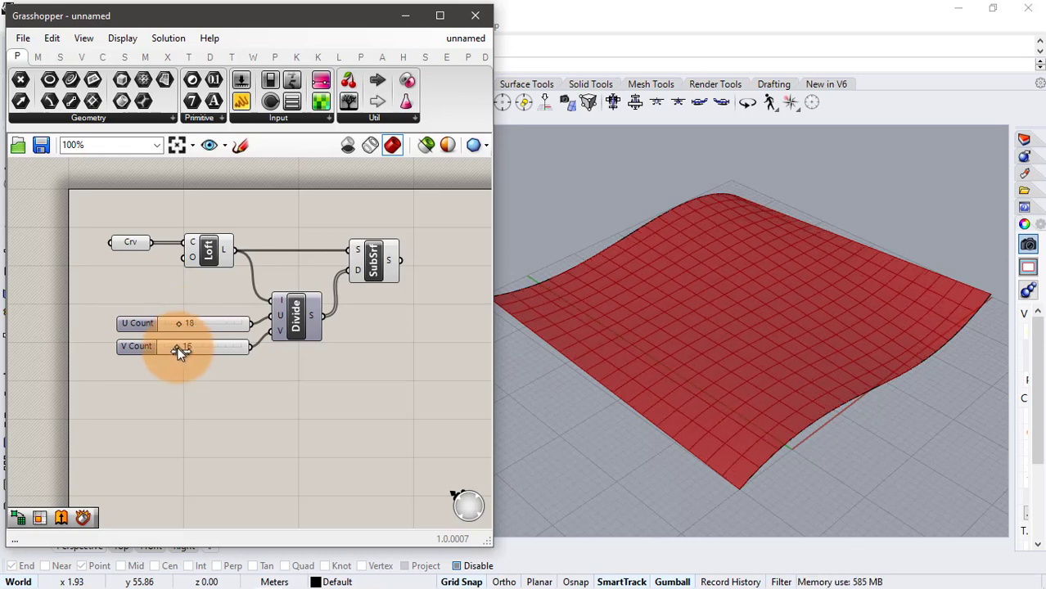
drag(180, 350, 180, 350)
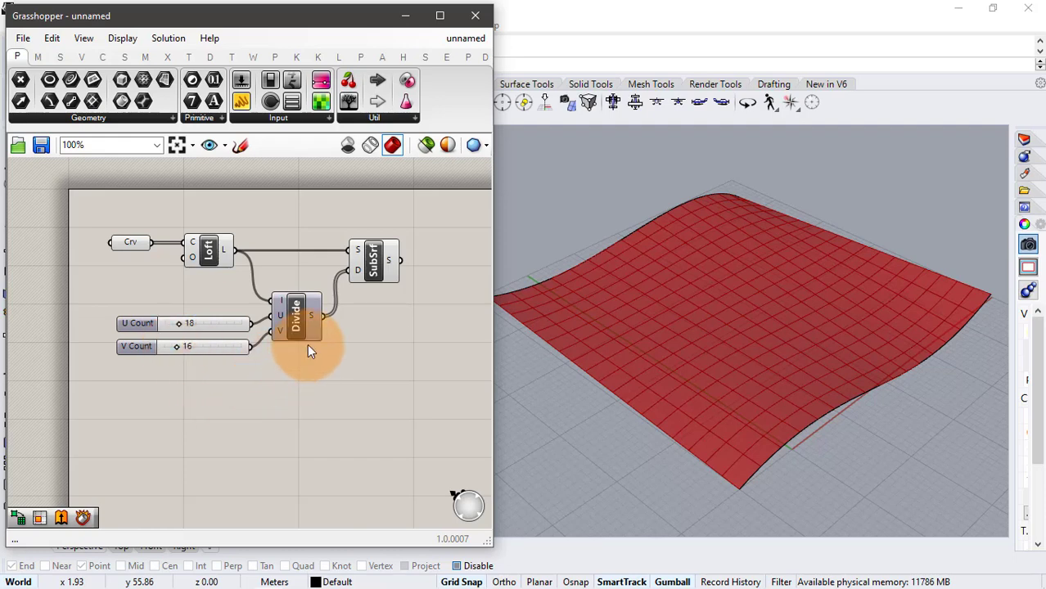
- Add a Deconstruct Brep component and connect the Isotrim surface output to it
right_drag(309, 352, 179, 304)
double_click(299, 253)
text(d)
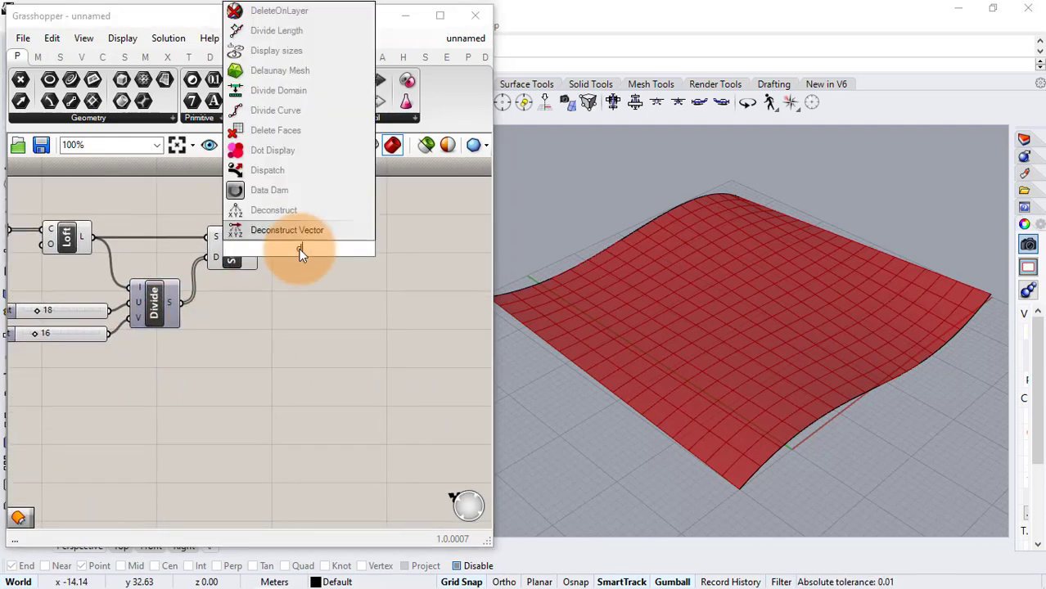
text(econst)
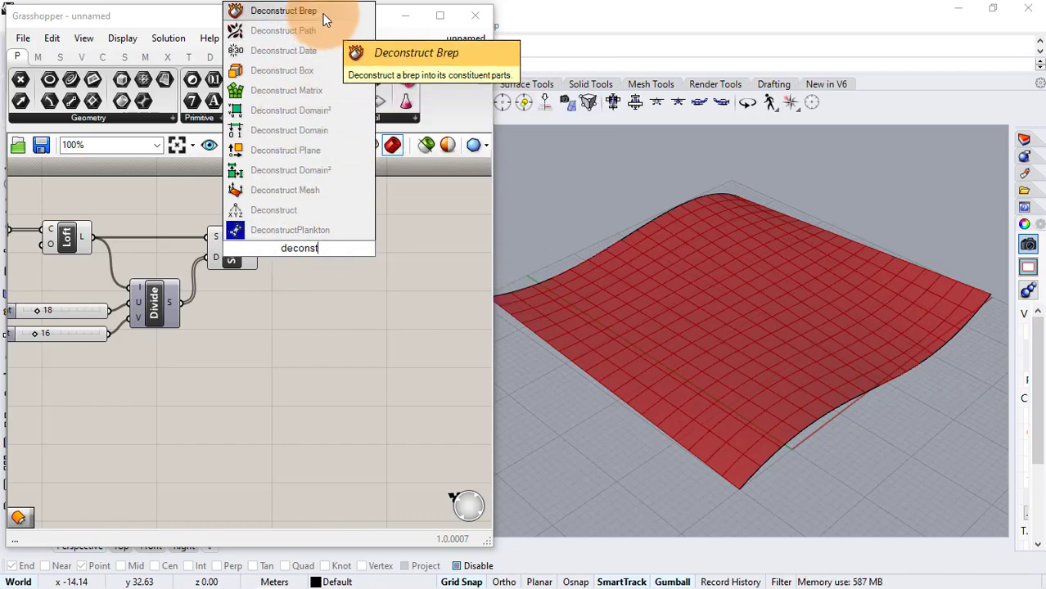
click(291, 11)
drag(276, 252, 277, 252)
drag(292, 252, 306, 252)
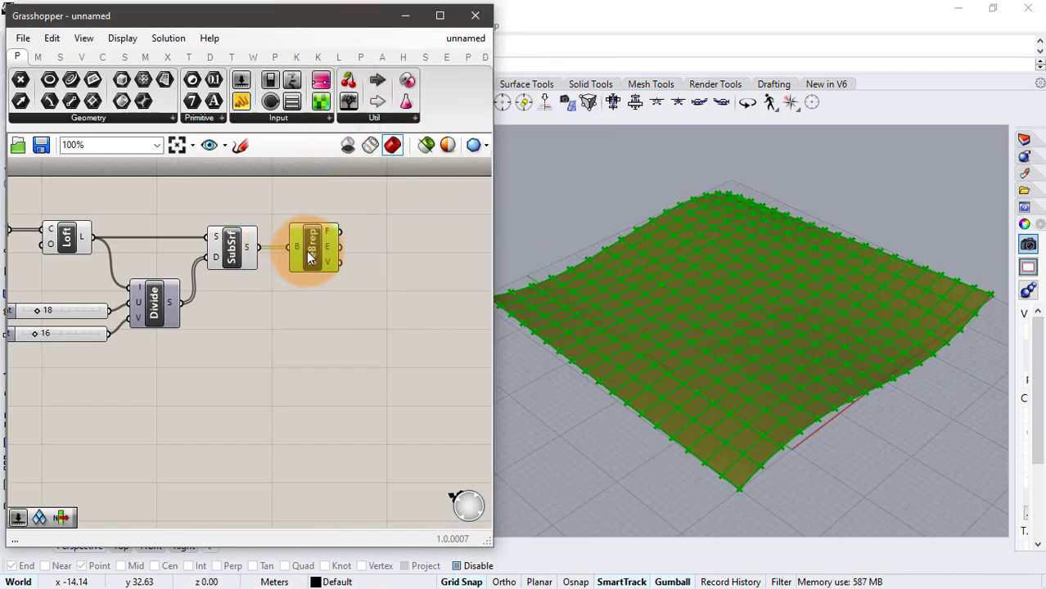
click(357, 287)
- Add an Offset on Srf component and connect the Deconstruct Brep faces to its surface input
right_drag(341, 282, 255, 279)
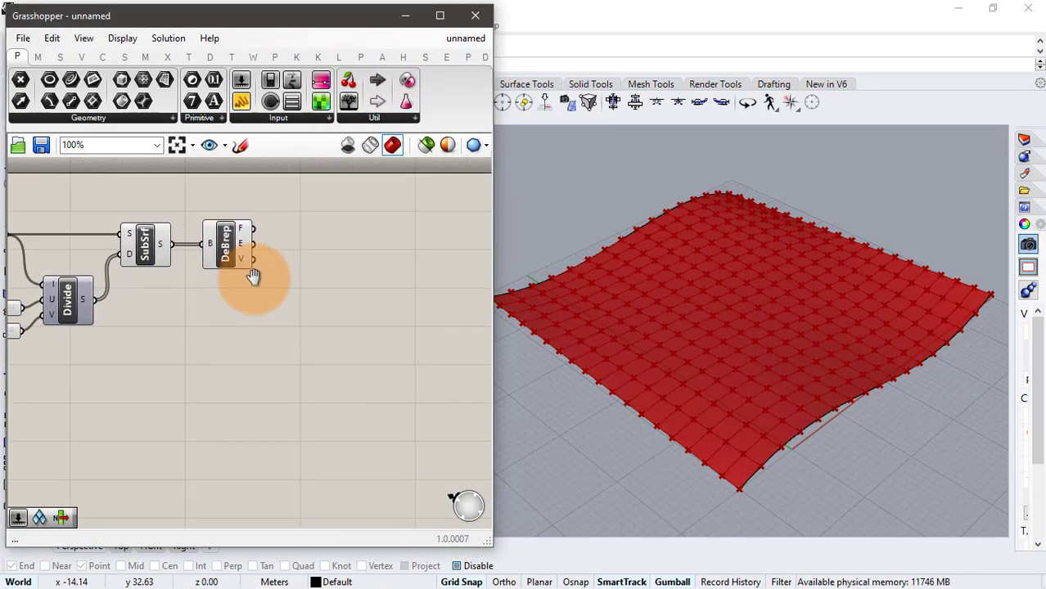
double_click(304, 251)
text(offset o)
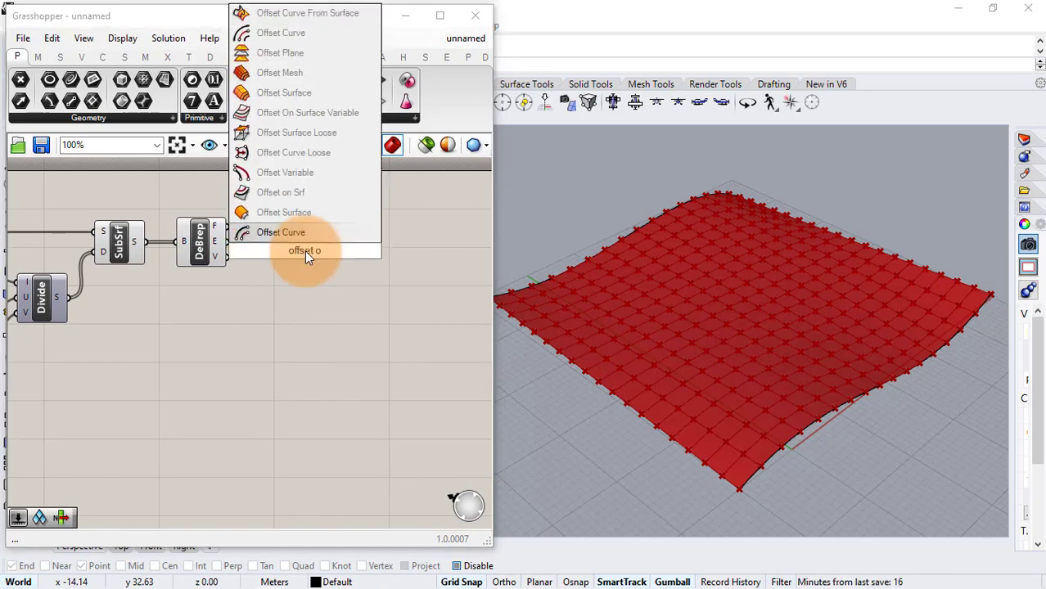
click(303, 193)
drag(306, 261, 386, 260)
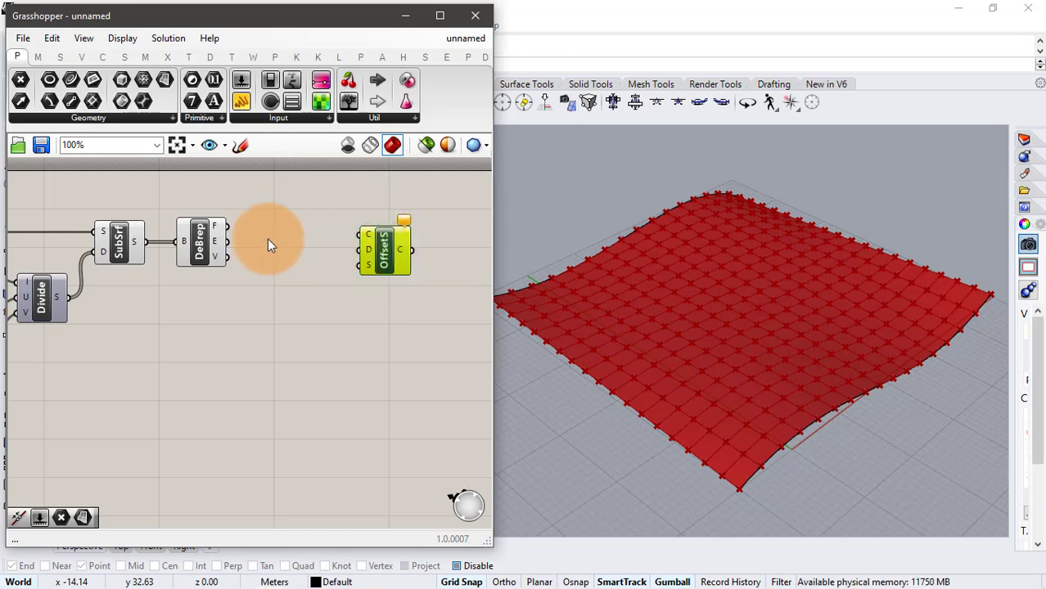
drag(233, 237, 427, 265)
click(319, 278)
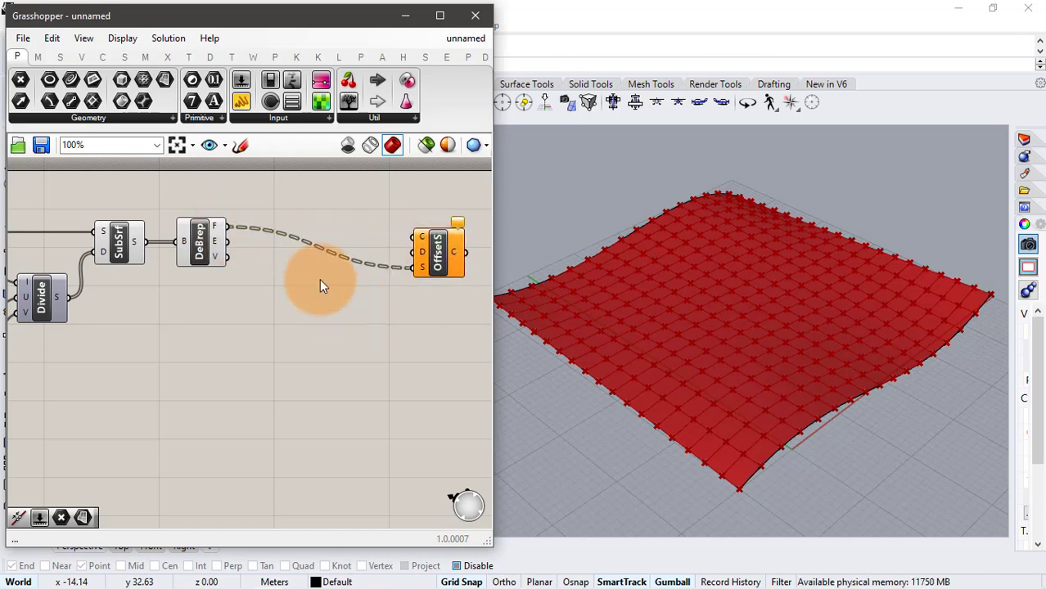
- Add a Curve parameter that passes the Deconstruct Brep edges to the curve input of Offset on Srf
double_click(292, 280)
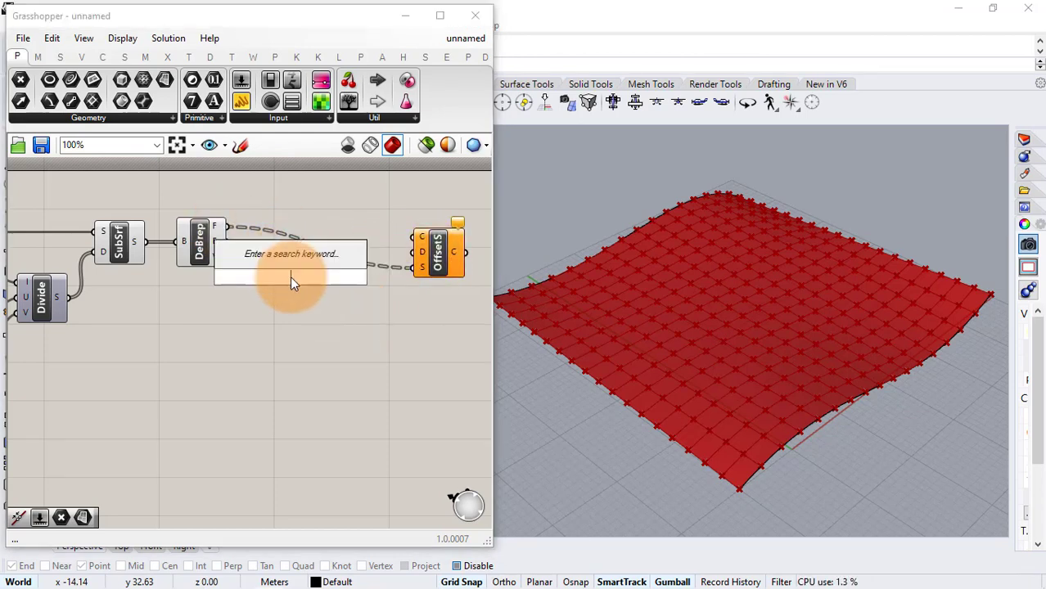
text(cur)
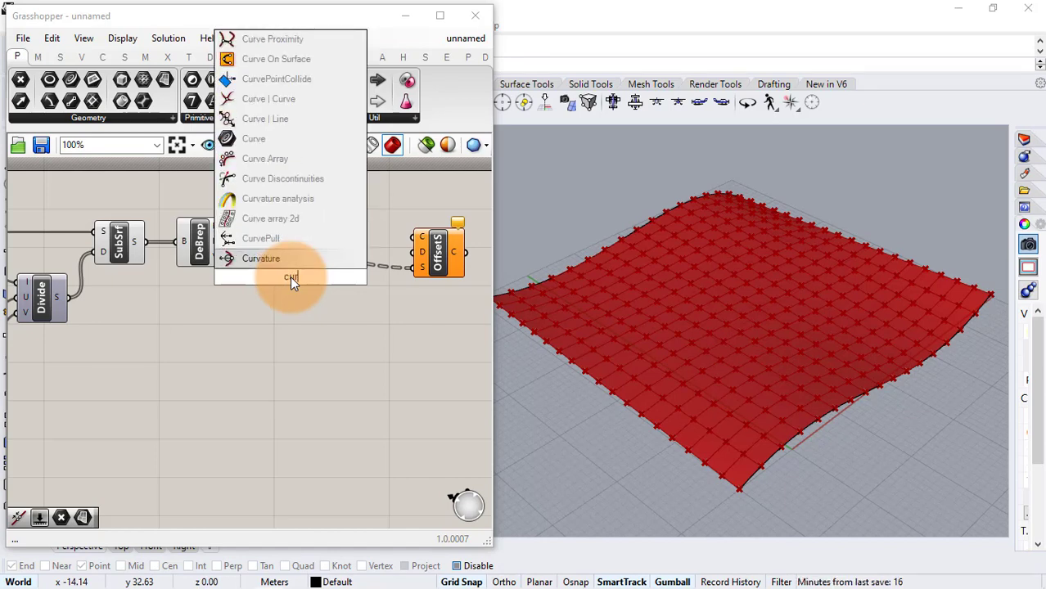
click(255, 138)
drag(228, 242, 425, 236)
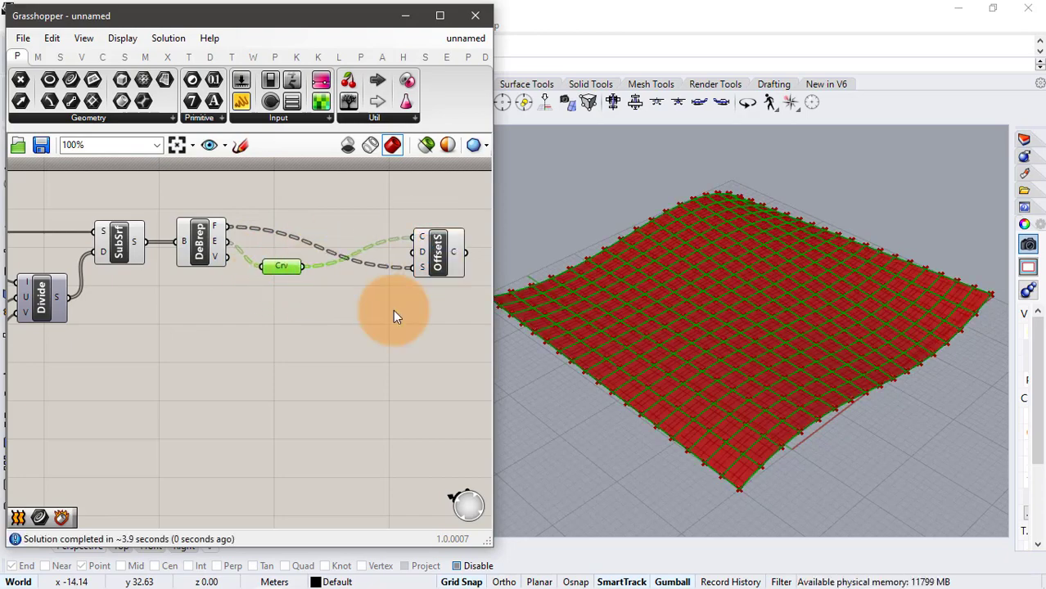
click(431, 320)
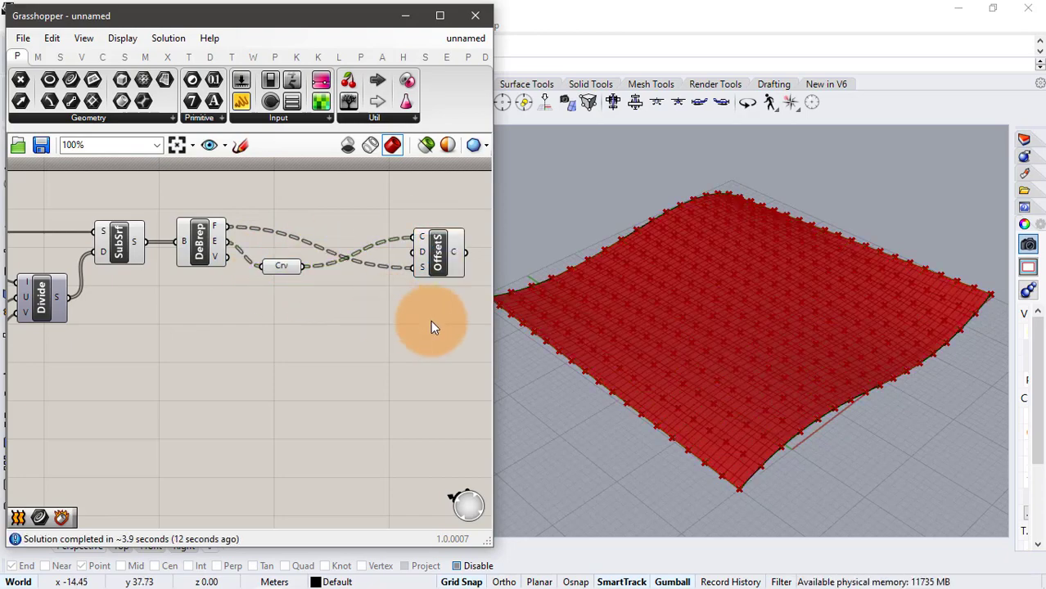
- Move the Offset on Srf component farther away from the Curve parameter to make room between them
right_drag(430, 320, 360, 318)
drag(369, 265, 412, 257)
click(265, 303)
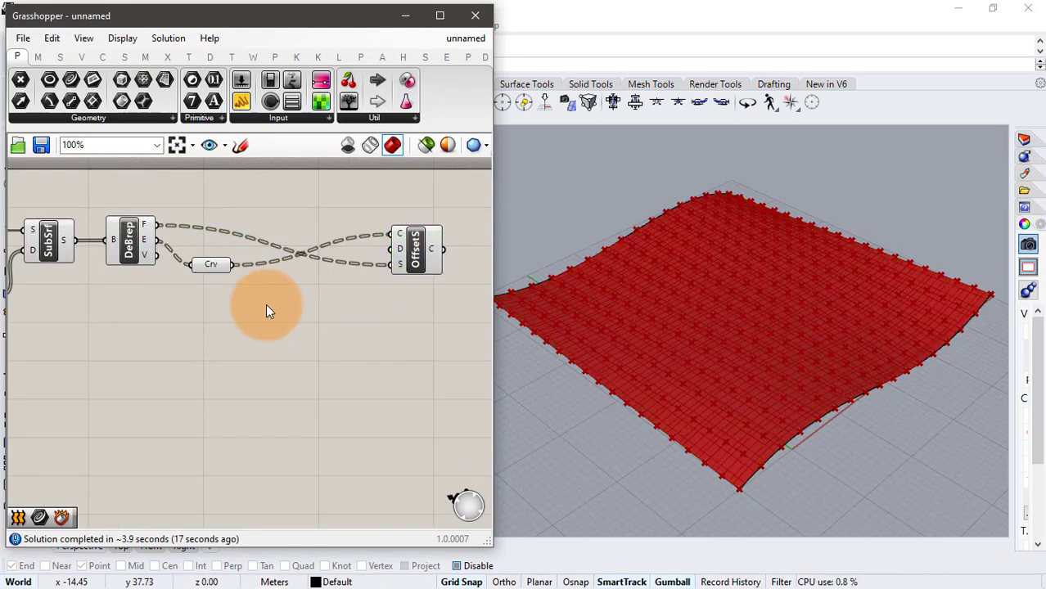
- Insert a Join Curves component between the Curve parameter and the curve input of Offset on Srf, arranged above the faces wire
double_click(266, 305)
text(join)
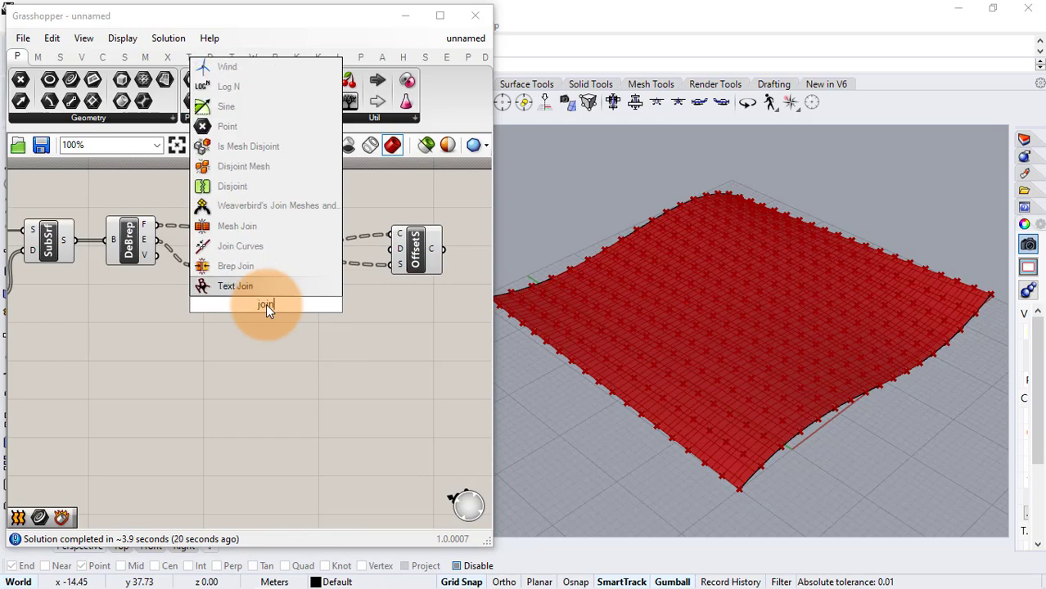
key(Return)
drag(233, 264, 374, 233)
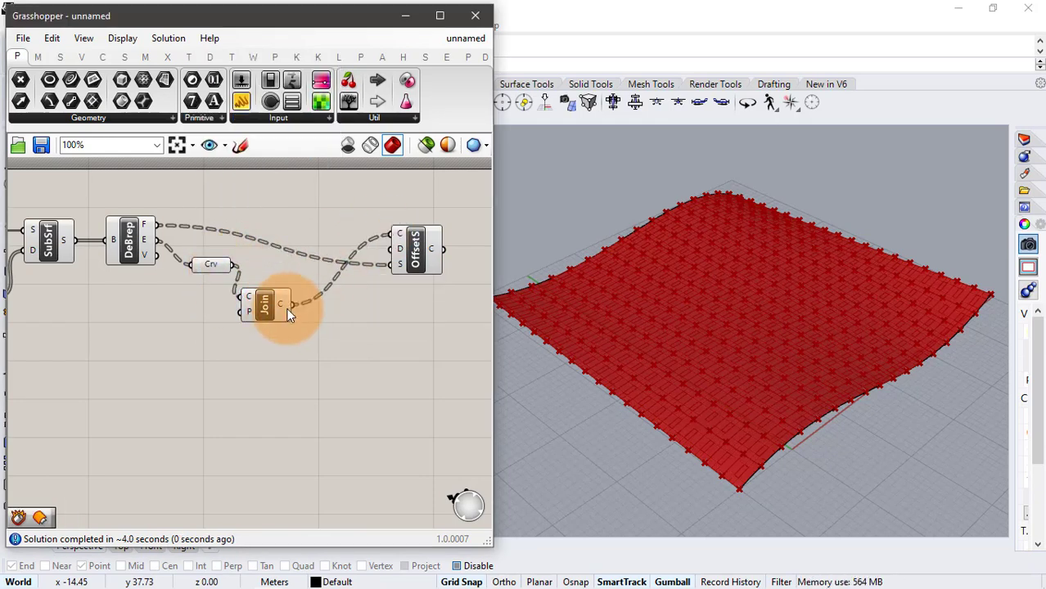
drag(269, 306, 289, 300)
drag(212, 265, 213, 203)
drag(273, 305, 287, 222)
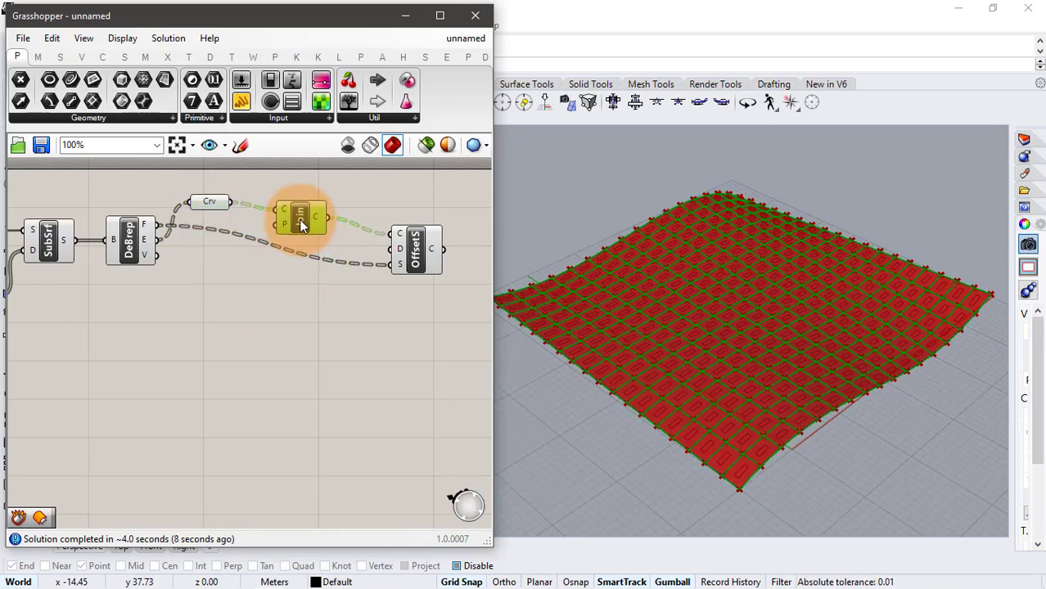
- Add a number slider of 0.25 and connect it to the distance input of Offset on Srf
click(245, 292)
double_click(246, 292)
text(.25)
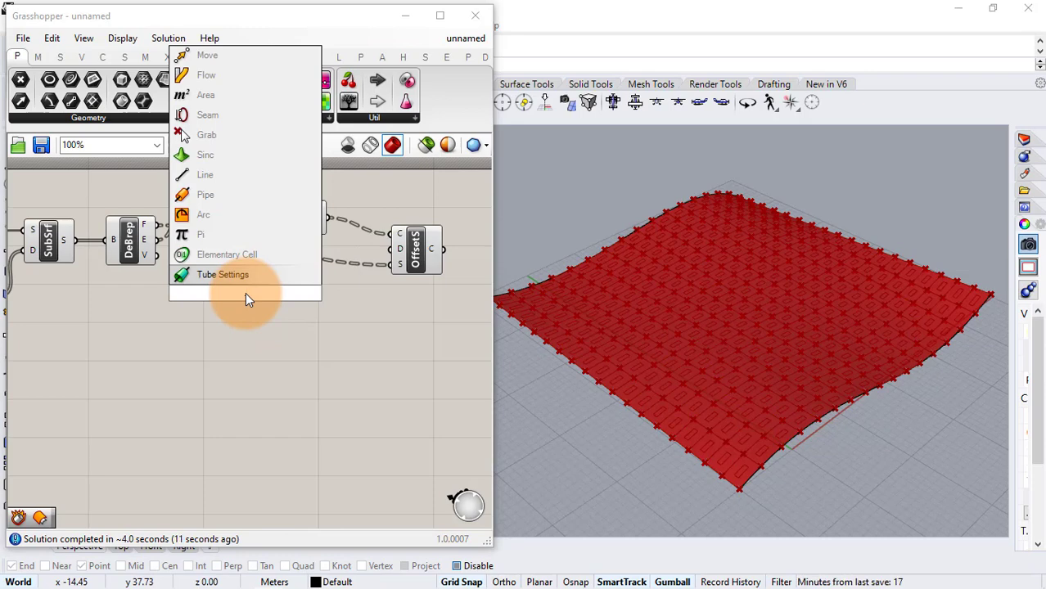
key(Return)
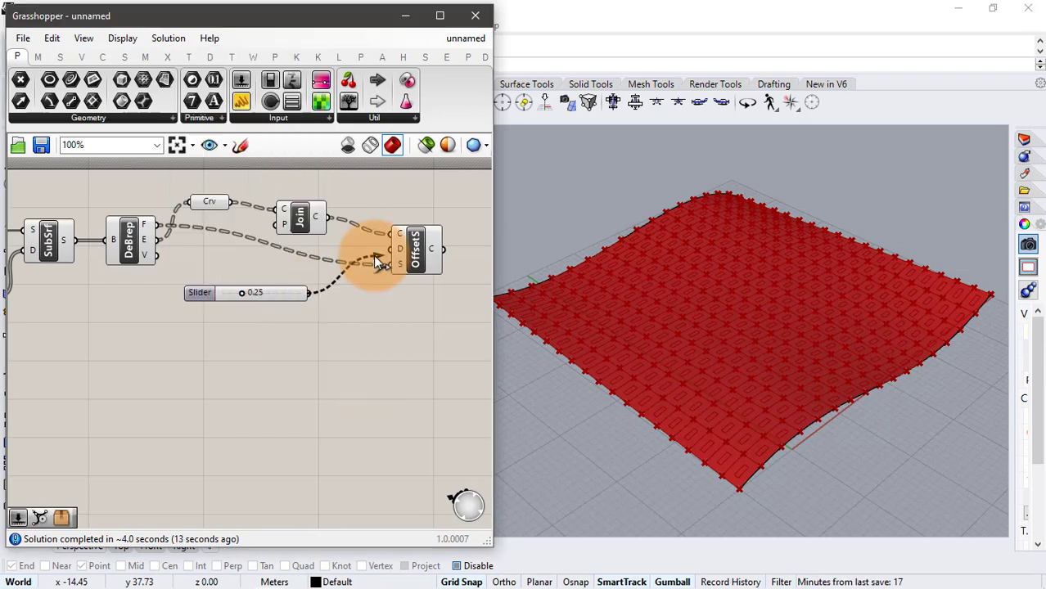
drag(377, 260, 381, 262)
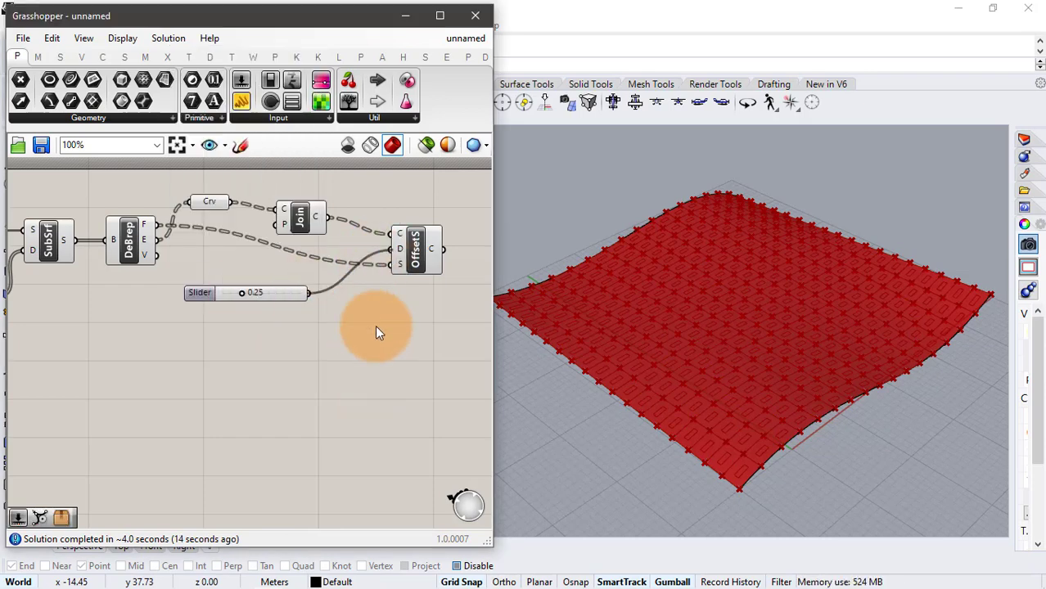
- Hide the preview of the upstream components up to Deconstruct Brep so the offset curves can be inspected
right_drag(255, 311, 281, 313)
scroll(301, 311, down, 2)
scroll(219, 199, down, 2)
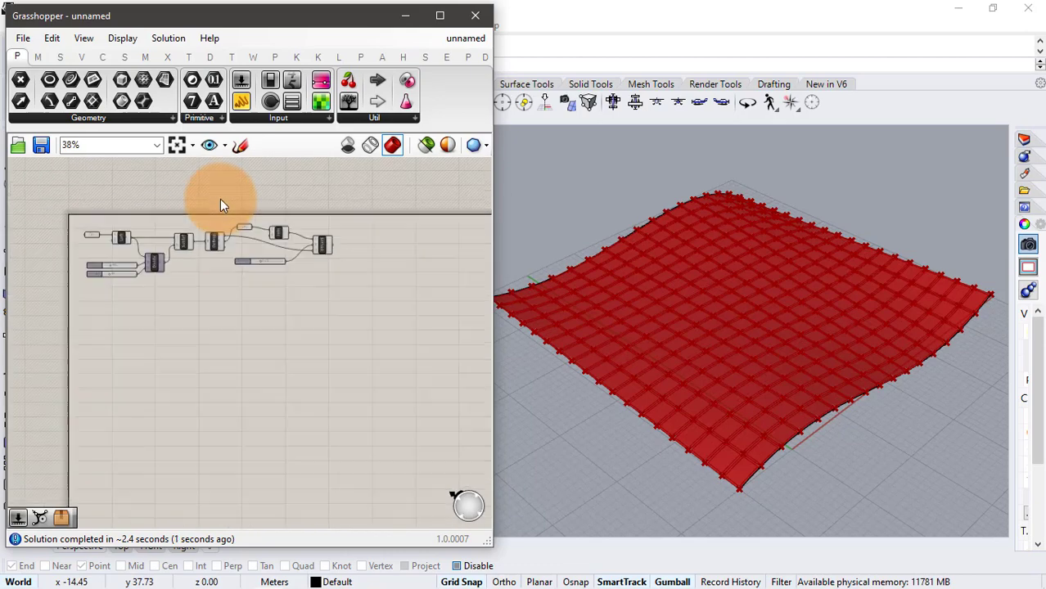
drag(222, 199, 64, 300)
middle_click(243, 356)
click(288, 311)
scroll(289, 216, up, 4)
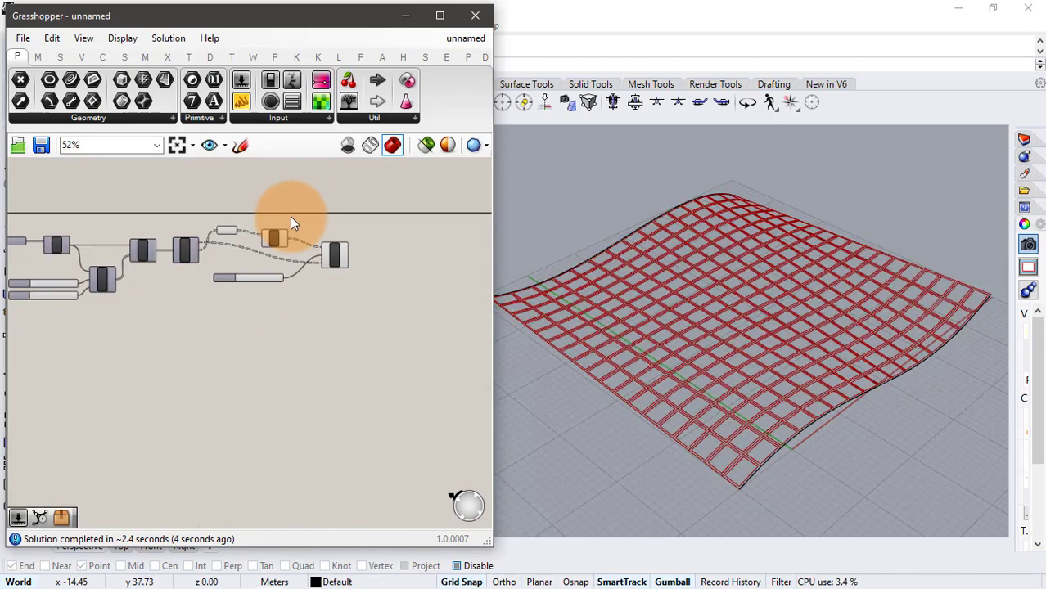
scroll(785, 385, up, 3)
scroll(210, 275, up, 1)
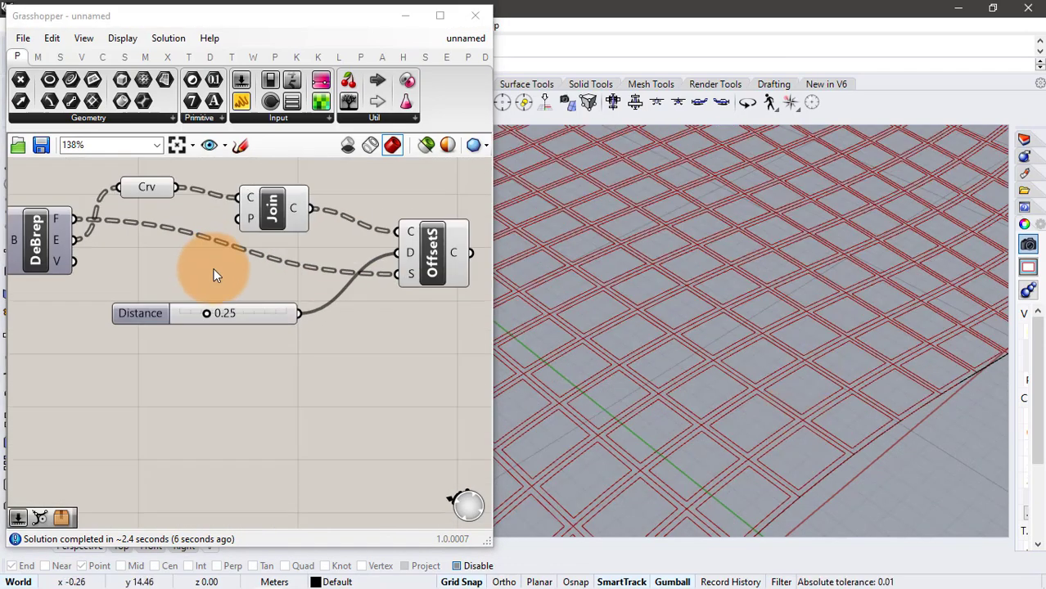
- Try an offset distance of 0.13 on the Distance slider, then set it to 0.20
drag(197, 316, 210, 329)
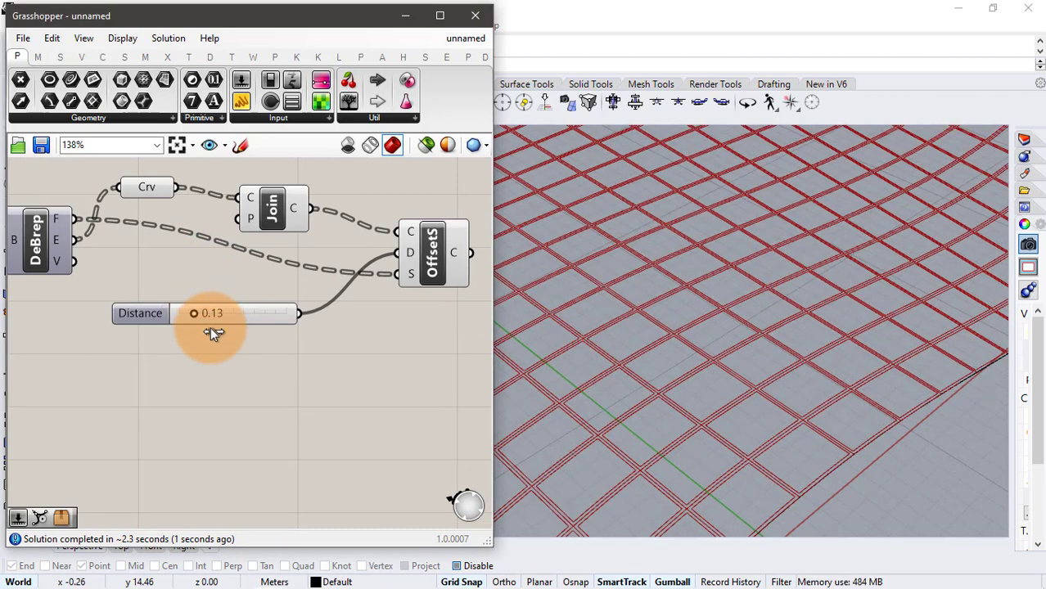
double_click(215, 312)
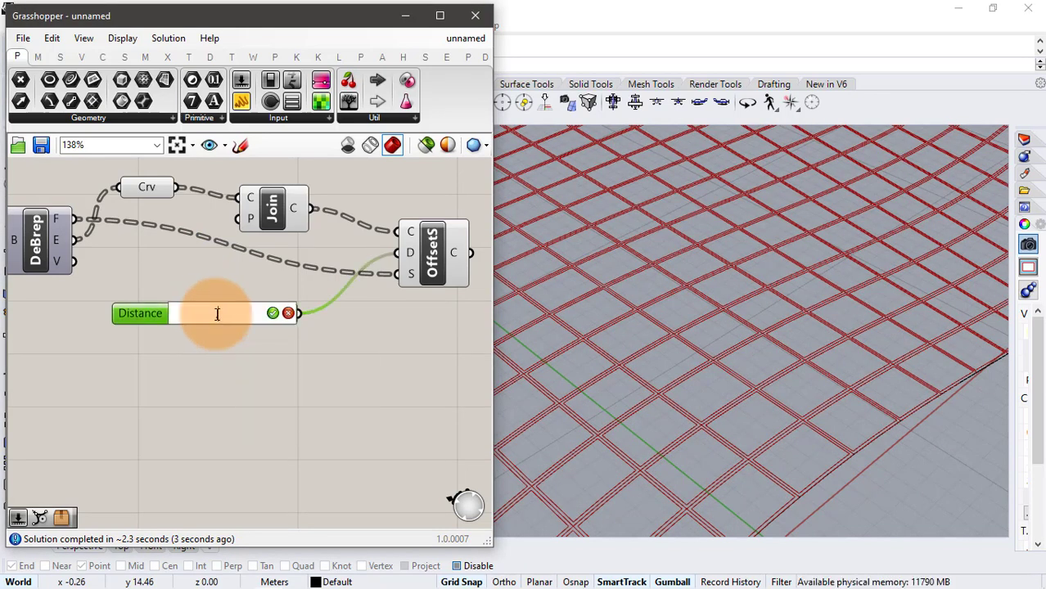
text(0.2)
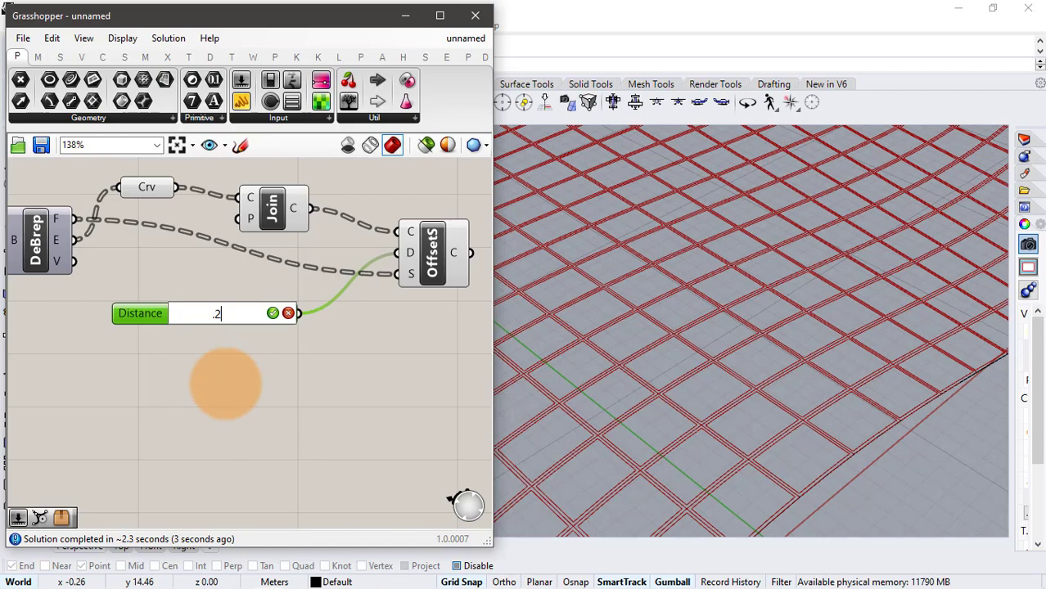
key(Return)
right_drag(833, 314, 810, 288)
- Delete the Distance slider and move Offset on Srf farther away from Join Curves
click(246, 321)
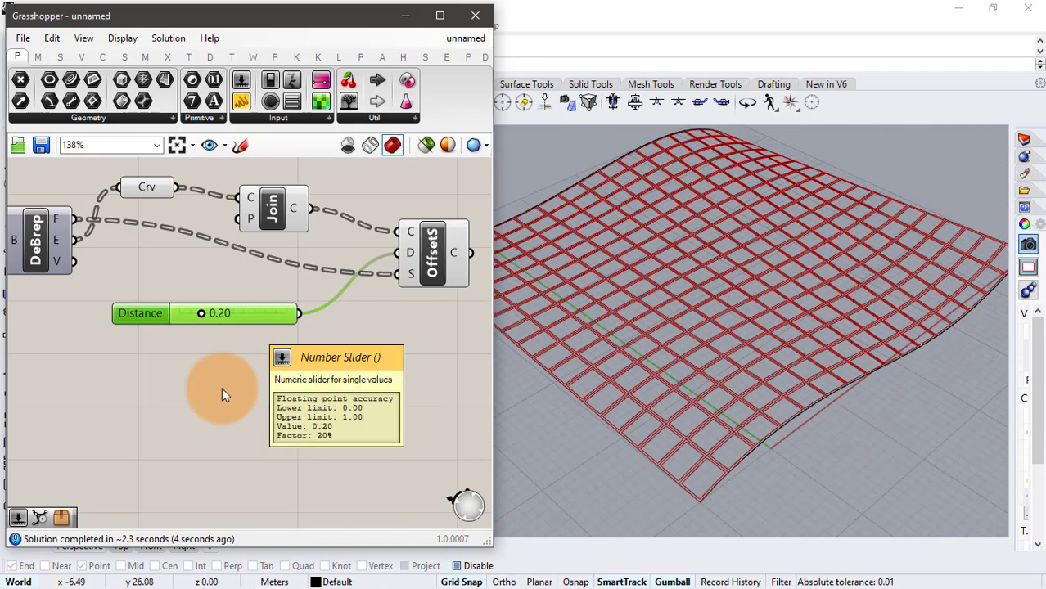
key(Delete)
scroll(209, 256, down, 2)
drag(385, 248, 428, 239)
click(192, 322)
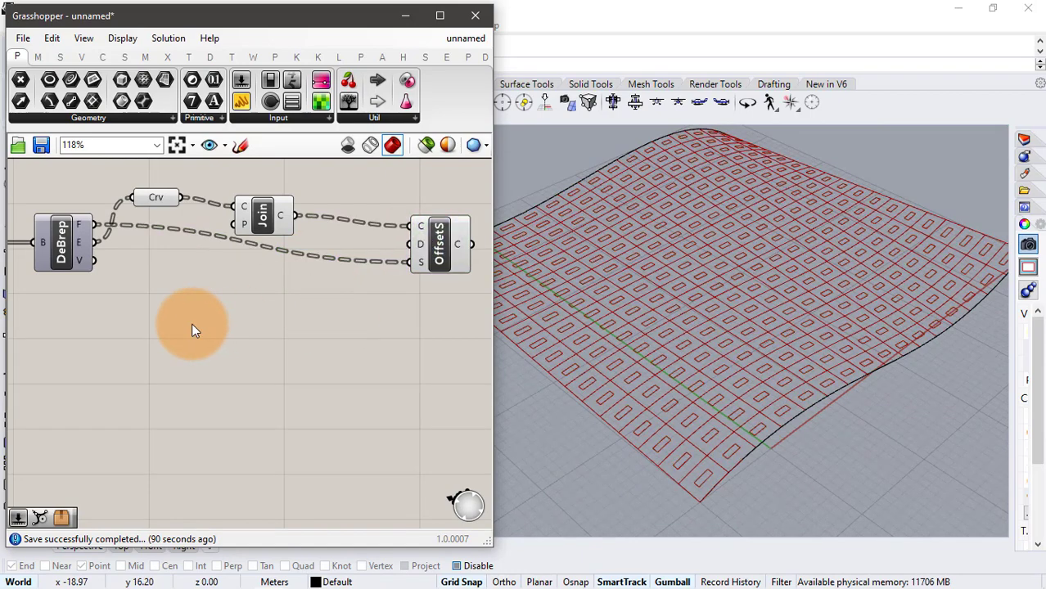
- Add an Area component below Deconstruct Brep and connect the brep faces to its geometry input
double_click(131, 330)
text(area)
key(Return)
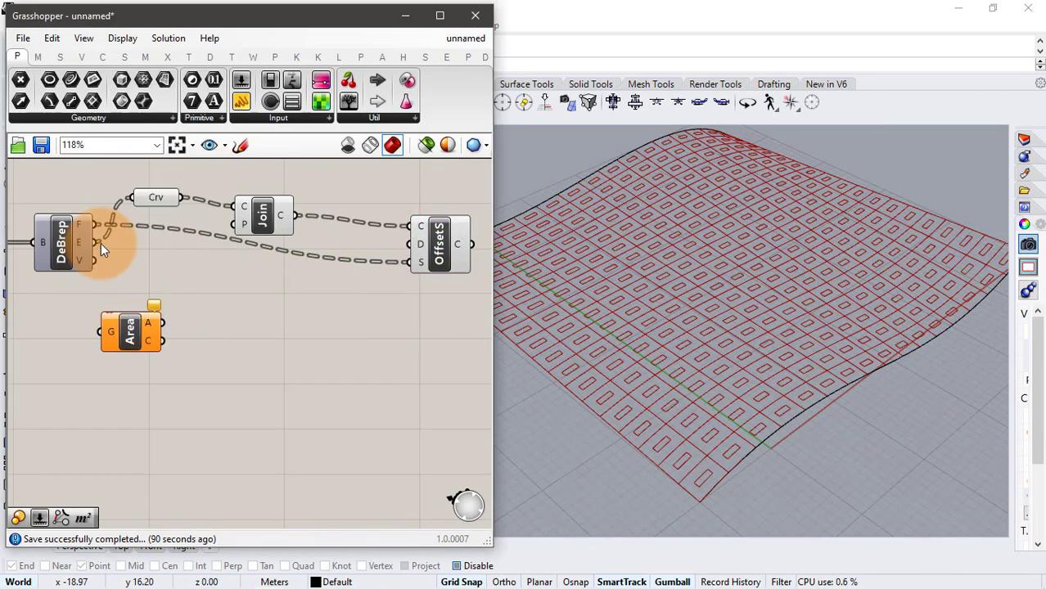
drag(96, 328, 100, 332)
drag(125, 339, 105, 362)
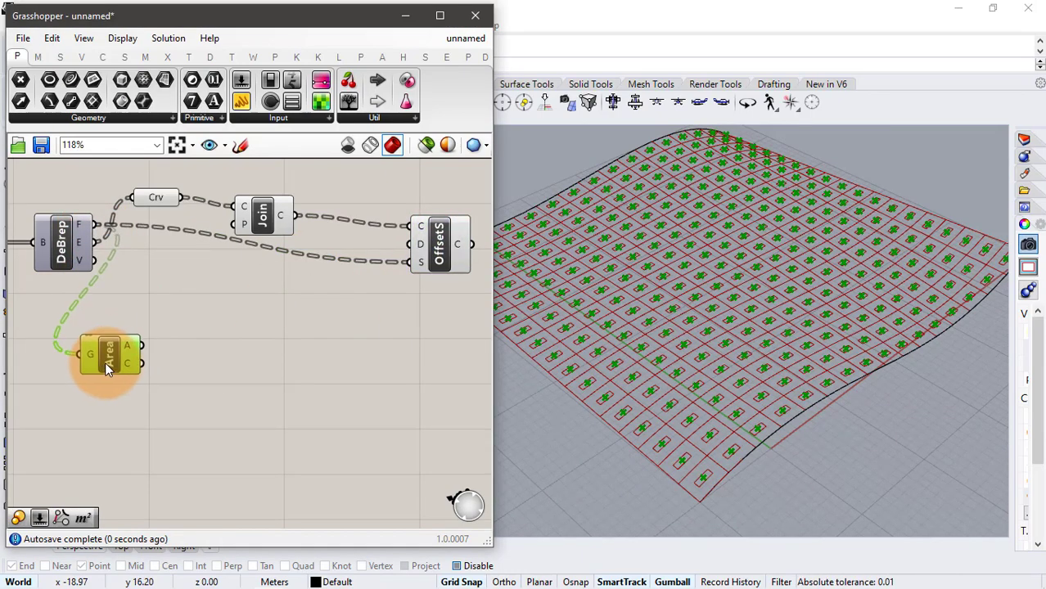
click(141, 412)
- Add a Point parameter and connect the Area centroid output to it
double_click(186, 389)
text(point)
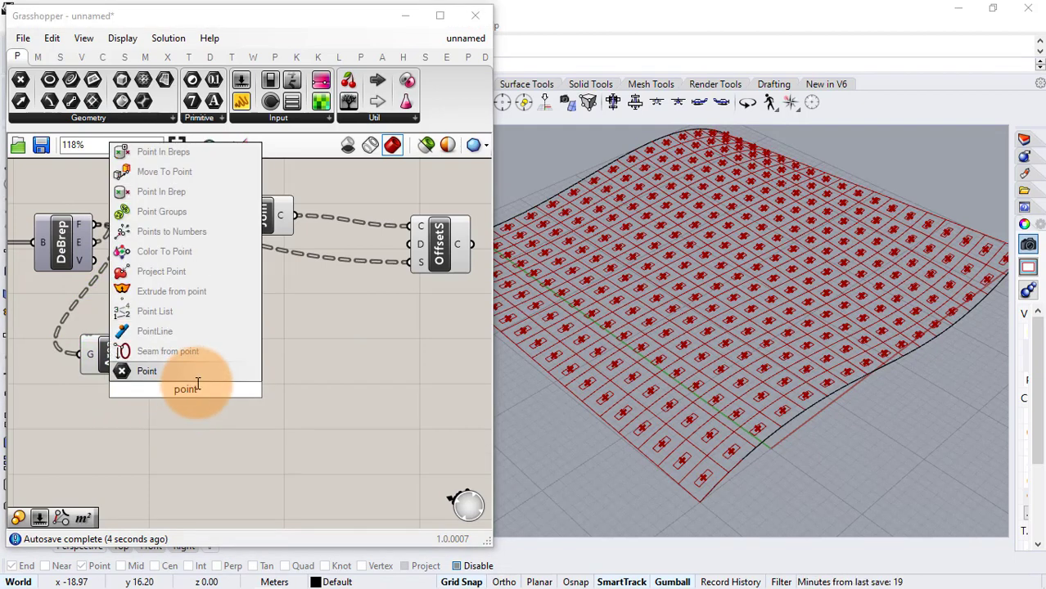
key(Return)
drag(140, 362, 161, 389)
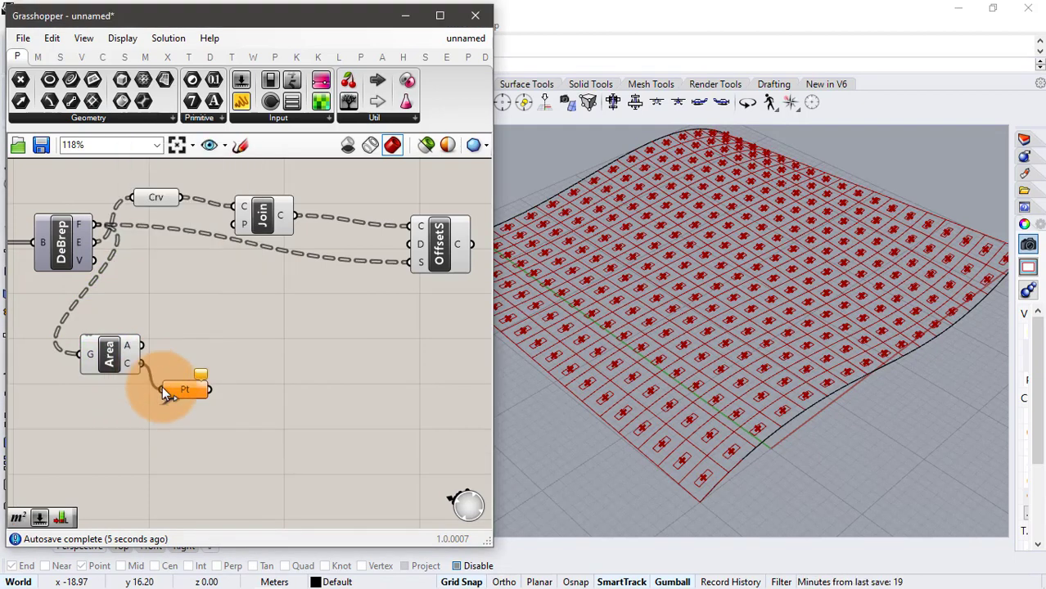
click(167, 327)
- Add a Distance component after the Point parameter and connect the points to its A input
double_click(255, 391)
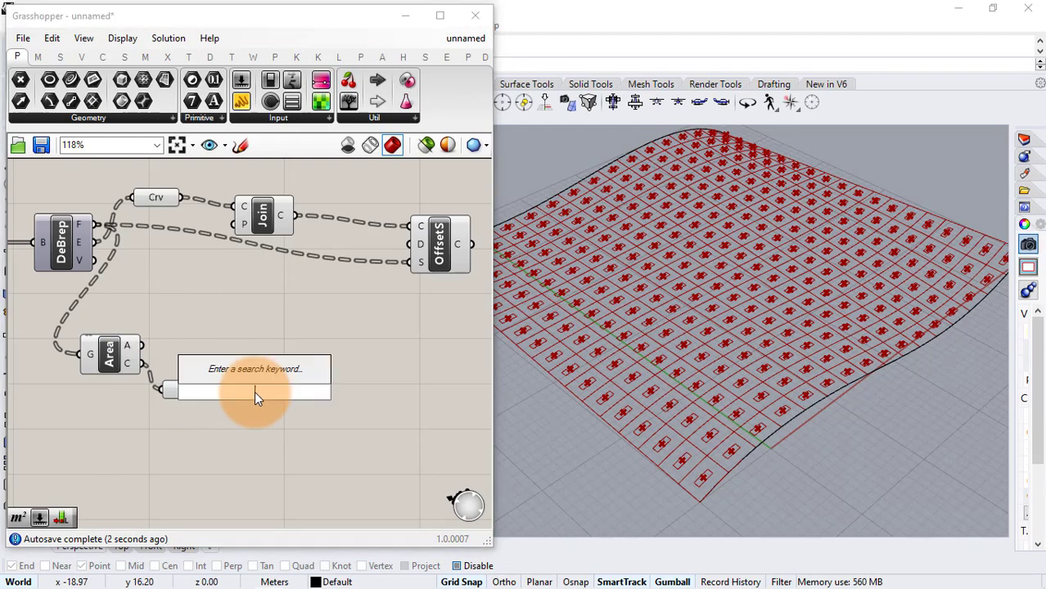
text(dist)
click(239, 376)
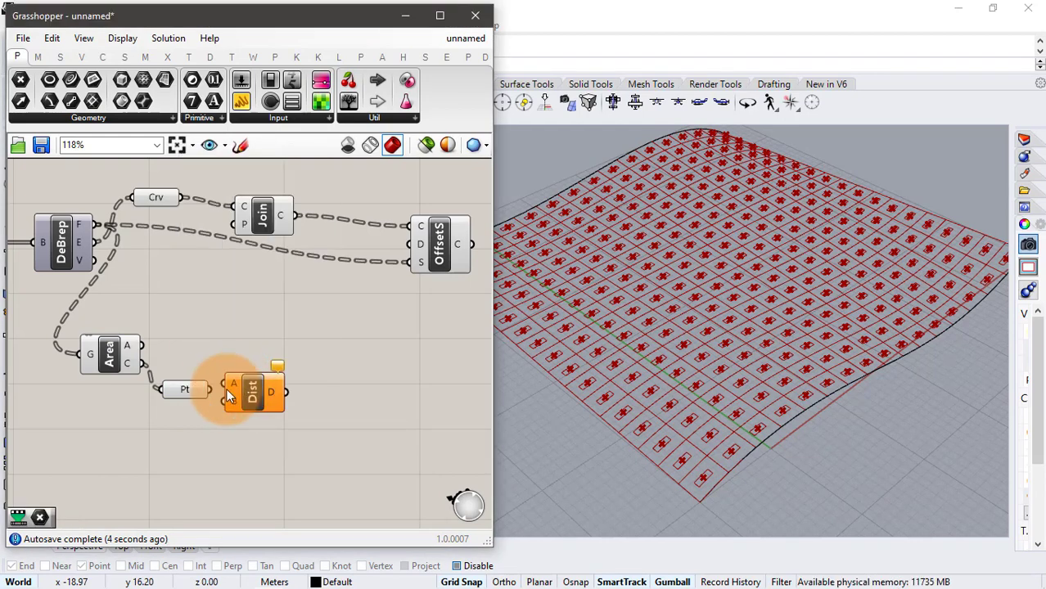
drag(210, 390, 276, 408)
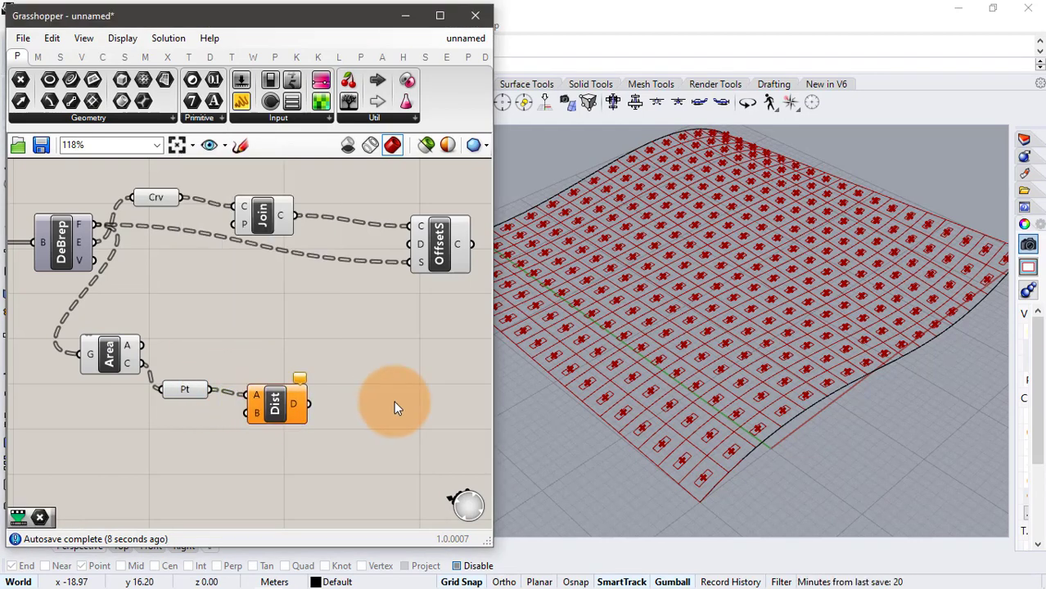
- Add a Remap Numbers component beyond the Distance component
double_click(396, 407)
text(reams)
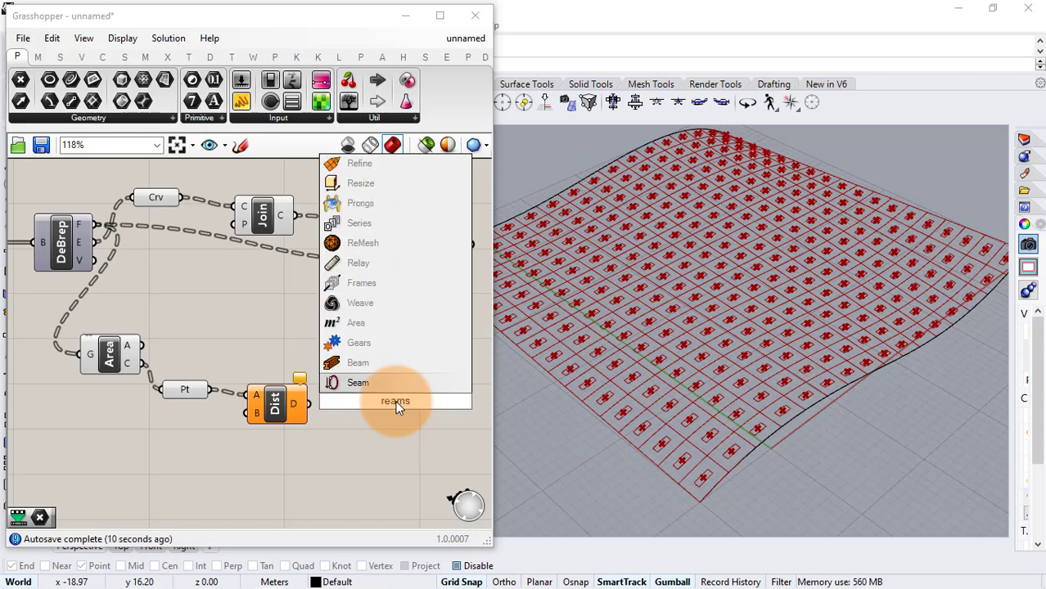
key(BackSpace)
key(BackSpace)
text(m)
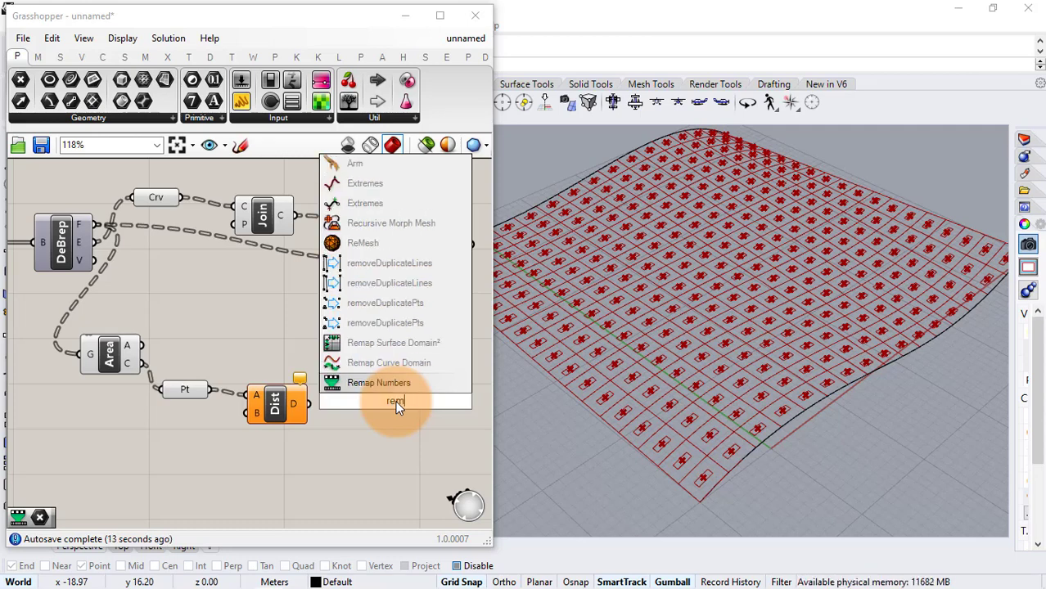
key(Return)
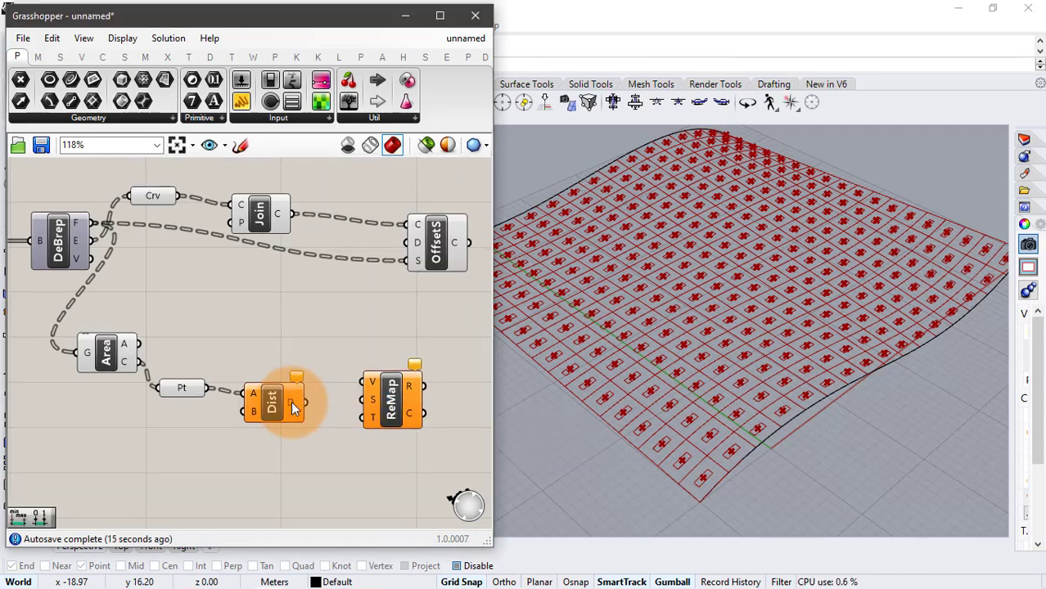
- Flatten the Distance output and connect it to the value input of Remap Numbers
right_click(293, 404)
click(329, 448)
drag(320, 402, 477, 403)
- Add a Bounds component fed by the flattened distances and connect its domain to the source input of Remap Numbers
double_click(362, 432)
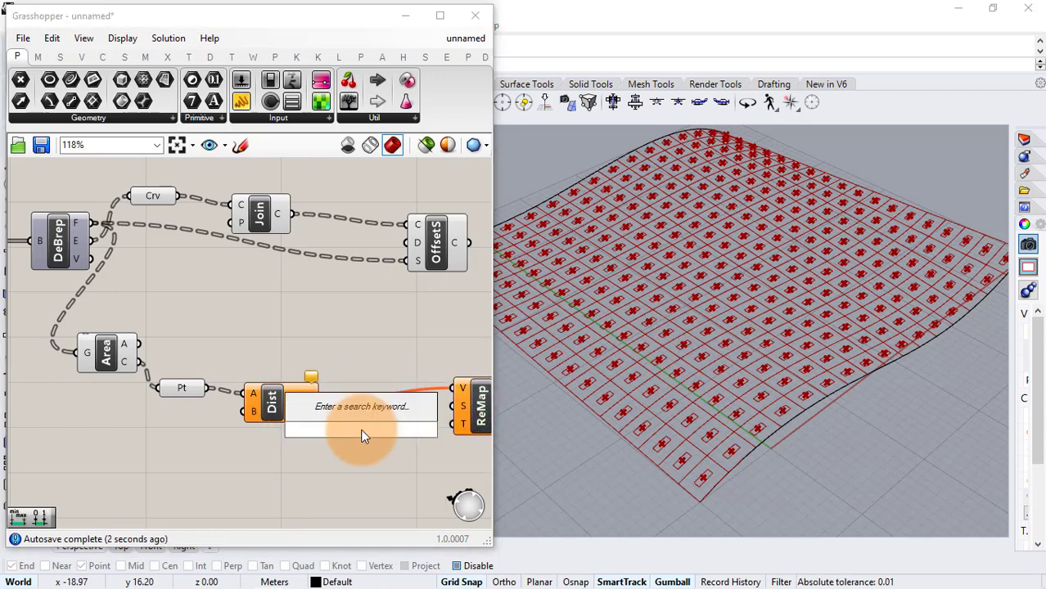
text(bounds)
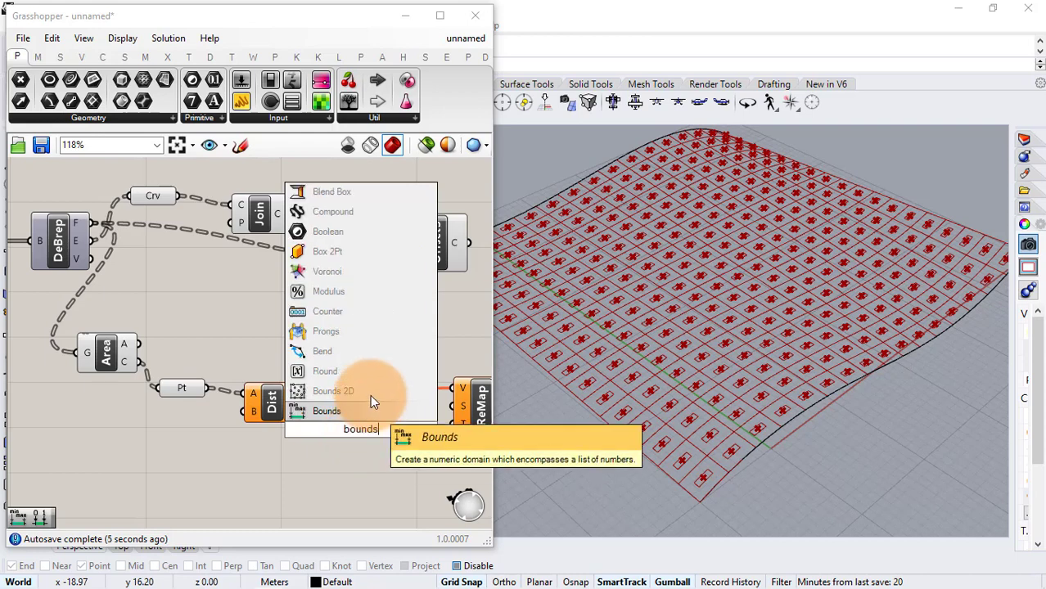
key(Return)
drag(329, 415, 453, 406)
right_drag(296, 488, 249, 457)
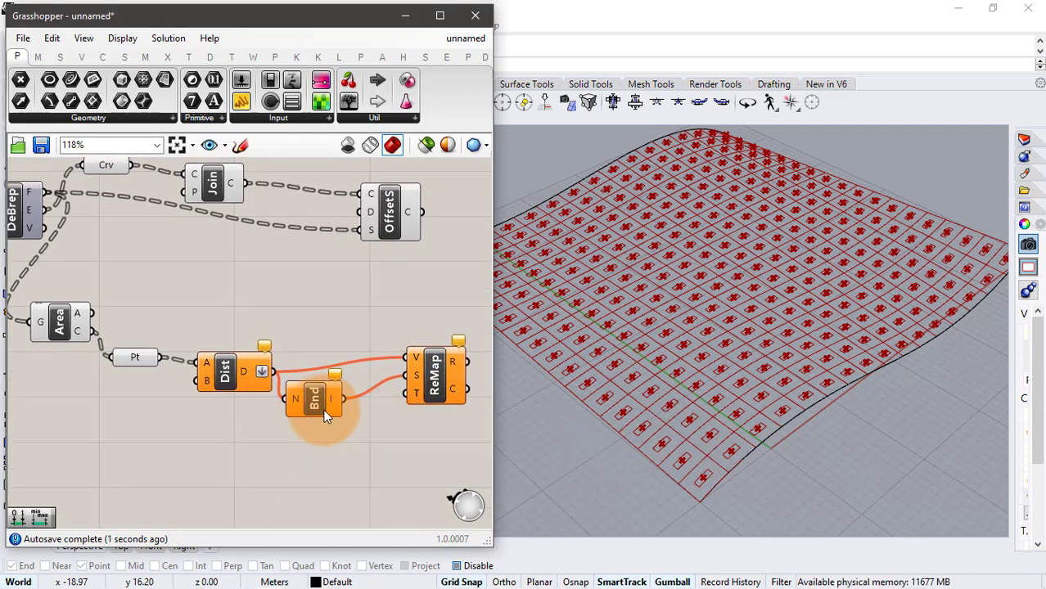
drag(319, 403, 335, 401)
- Add a Construct Domain component below Bounds and connect it to the target input of Remap Numbers
click(303, 462)
double_click(296, 464)
text(cons)
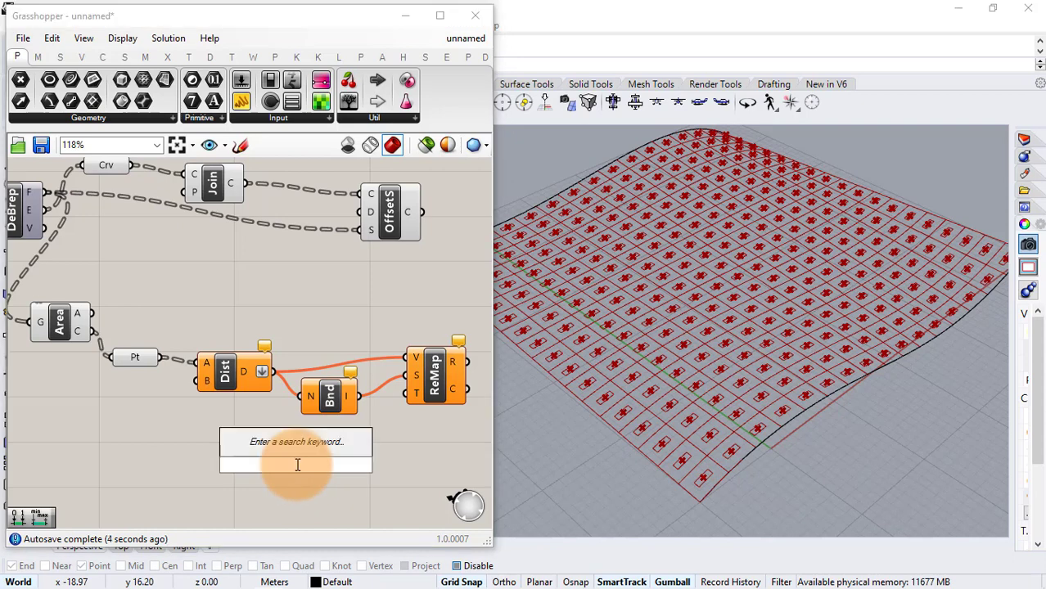
text(tr)
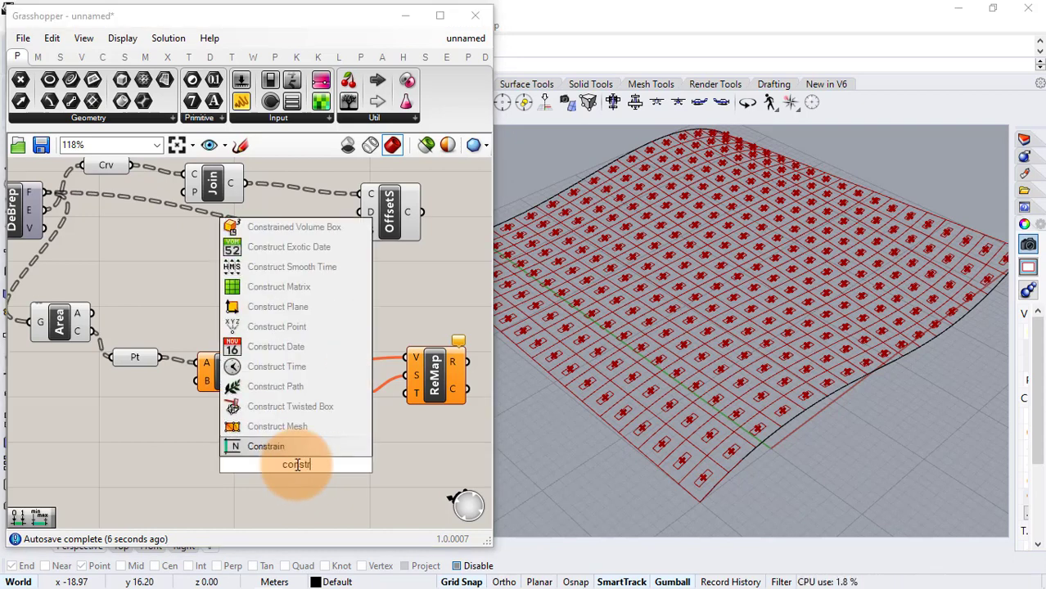
text(uct d)
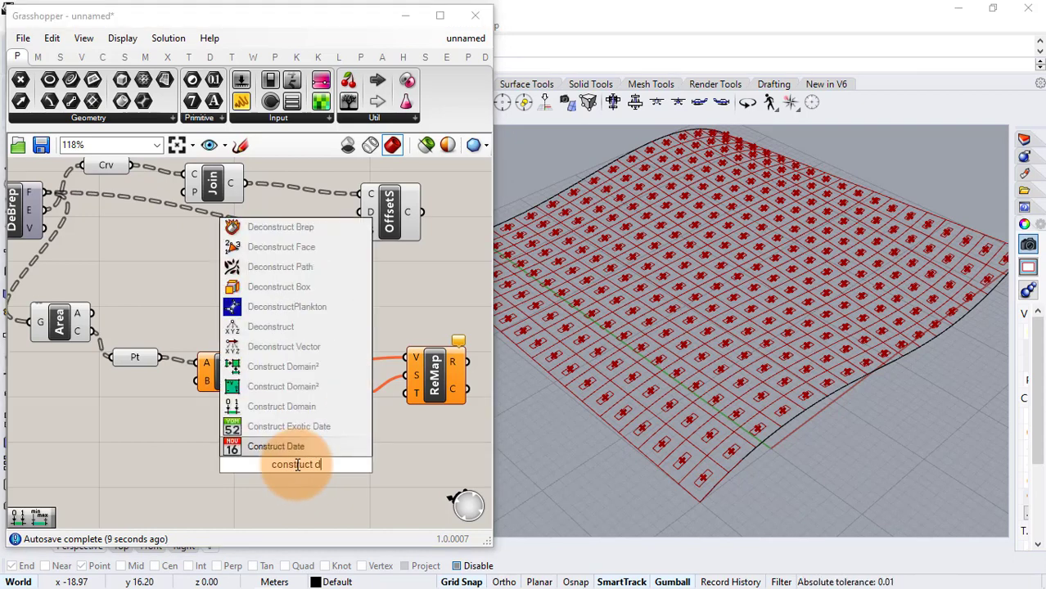
click(325, 409)
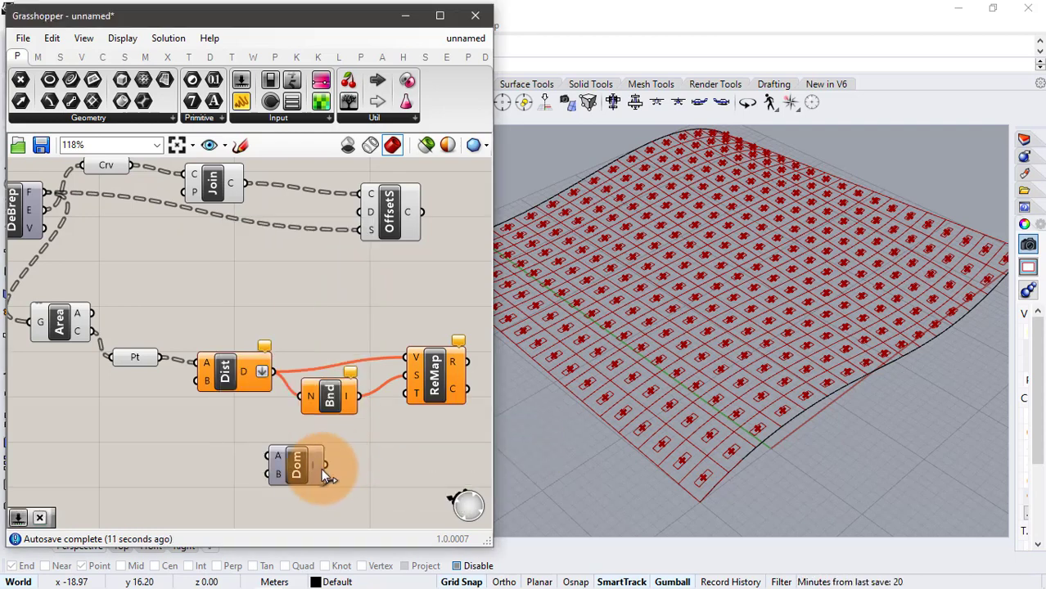
- Add number sliders of 0.20 and 1.50 and connect them to the start and end inputs of Construct Domain
double_click(176, 464)
text(.20)
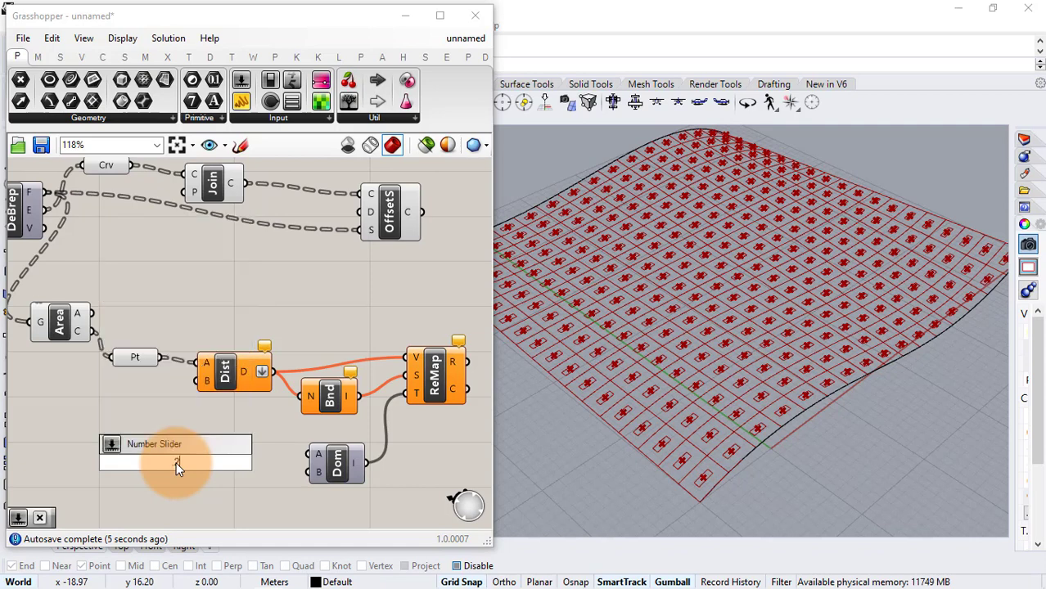
key(Return)
double_click(174, 486)
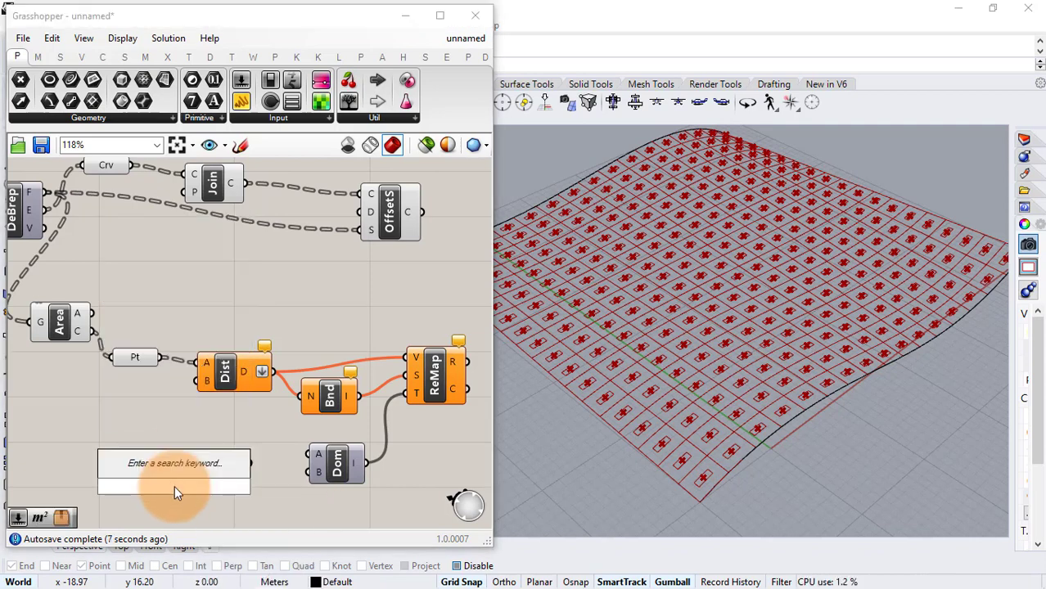
text(1.50)
key(Return)
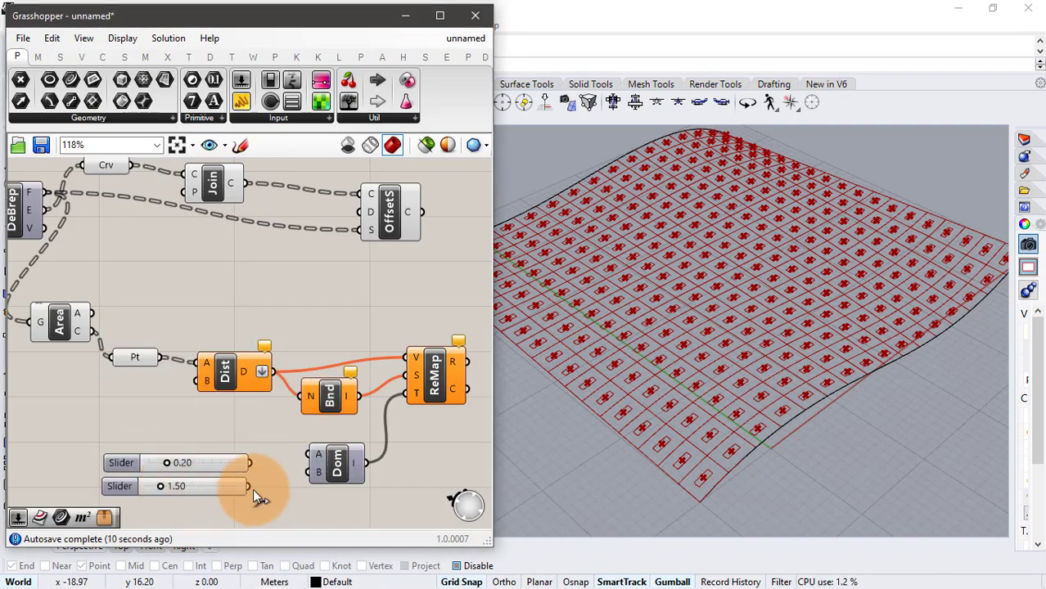
drag(251, 486, 310, 454)
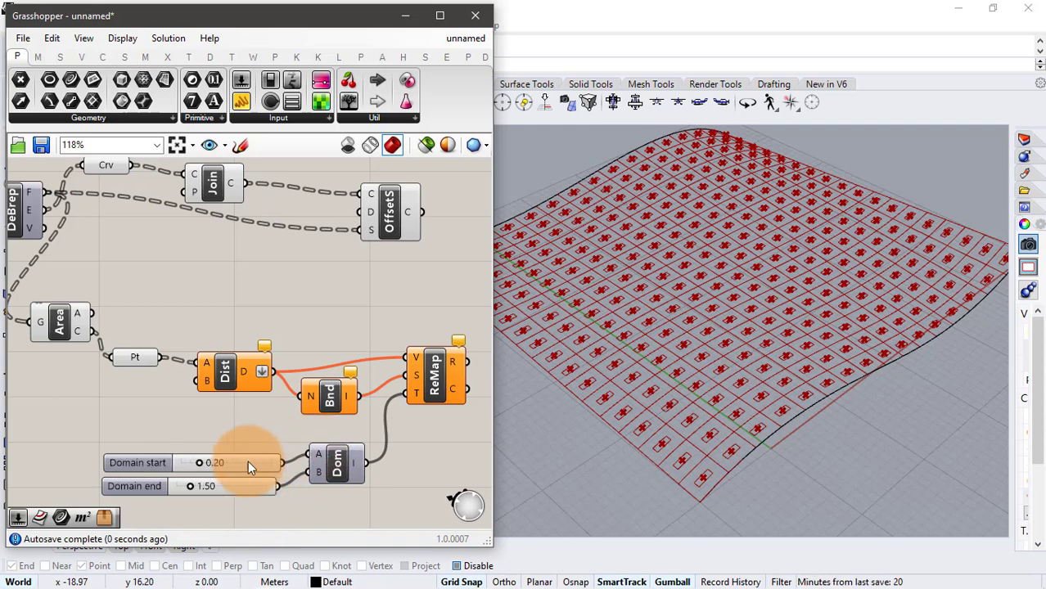
- Set the domain start slider to 0.08 and the domain end slider to 1.25
click(240, 454)
drag(202, 456, 190, 489)
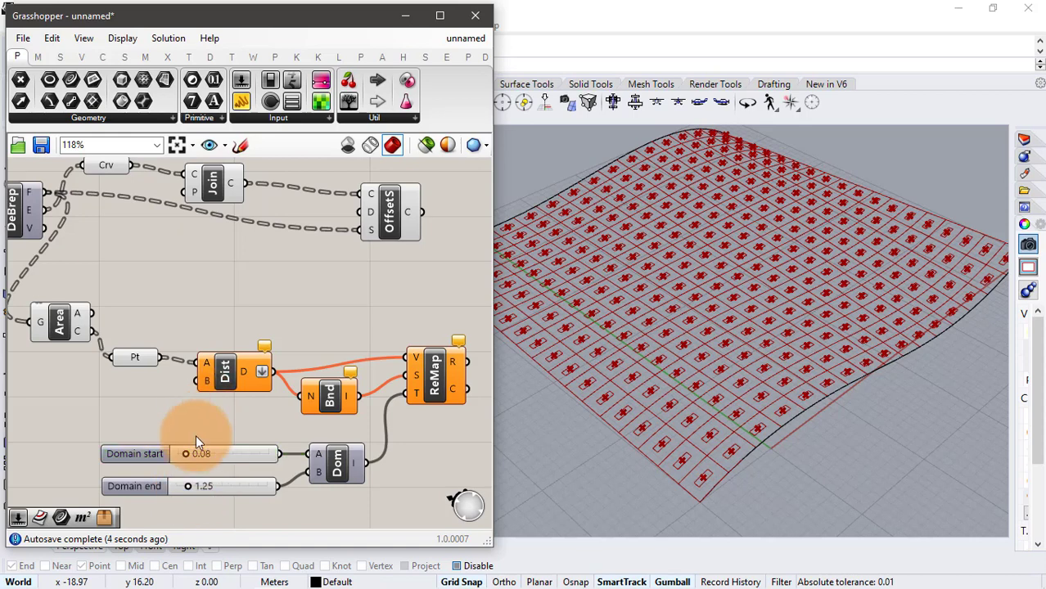
- Add a Point parameter, set one point near the middle of the surface, and connect it to the B input of Distance
double_click(93, 402)
text(Point)
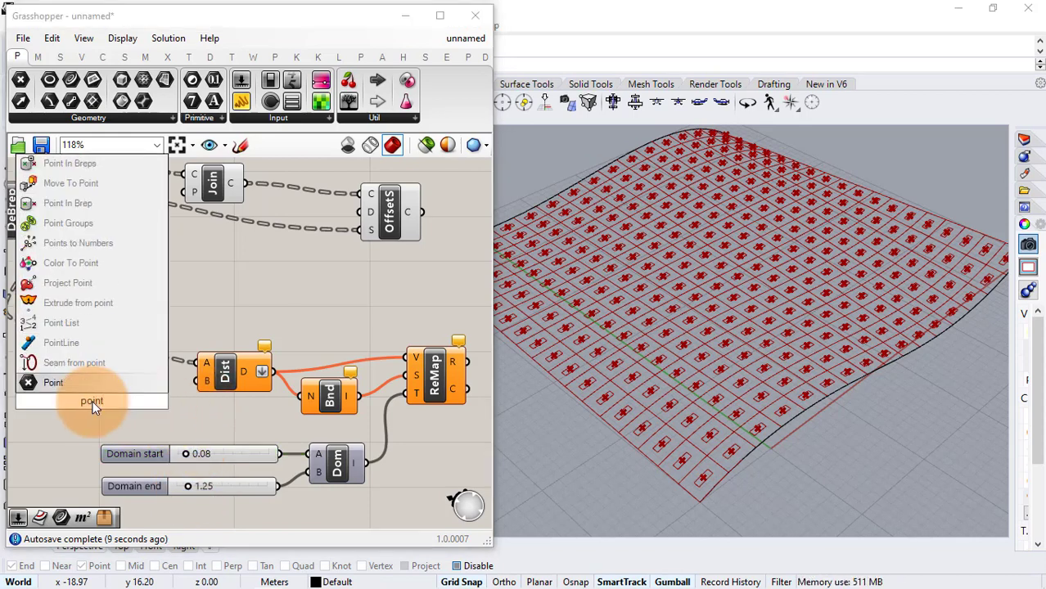
click(109, 383)
right_click(74, 400)
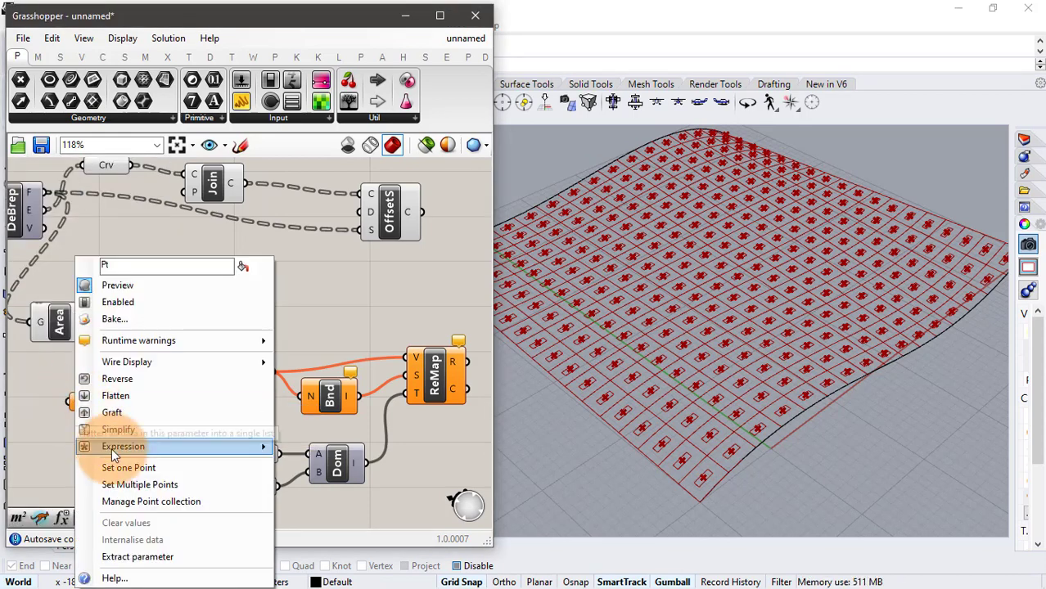
click(129, 467)
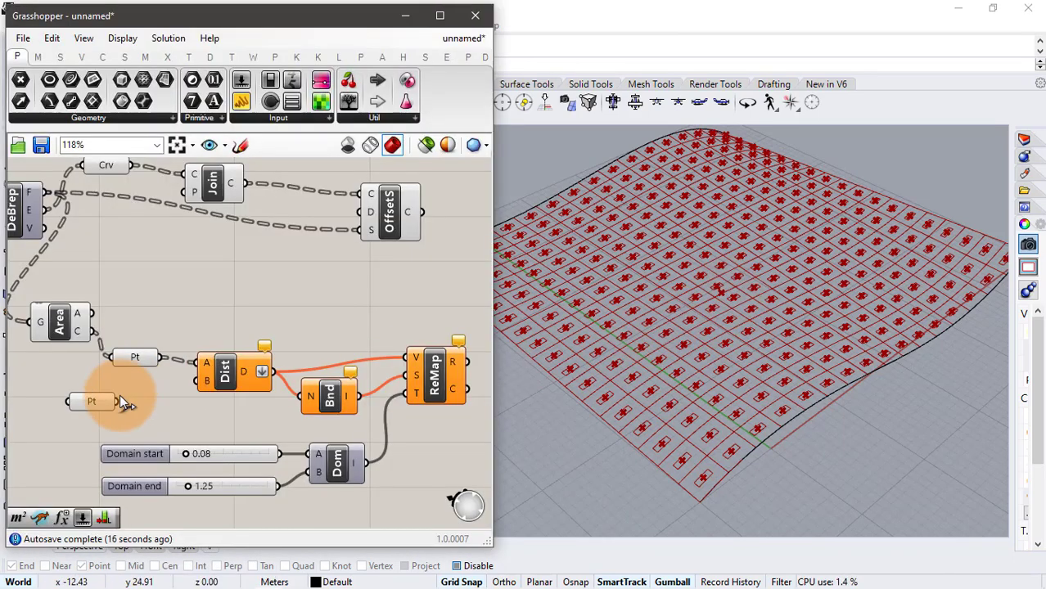
drag(117, 401, 195, 381)
- Graft the mapped output of Remap Numbers and connect it to the distance input of the Offset on Surface component
right_drag(406, 363, 223, 334)
click(379, 360)
drag(193, 236, 320, 232)
click(302, 286)
right_click(274, 369)
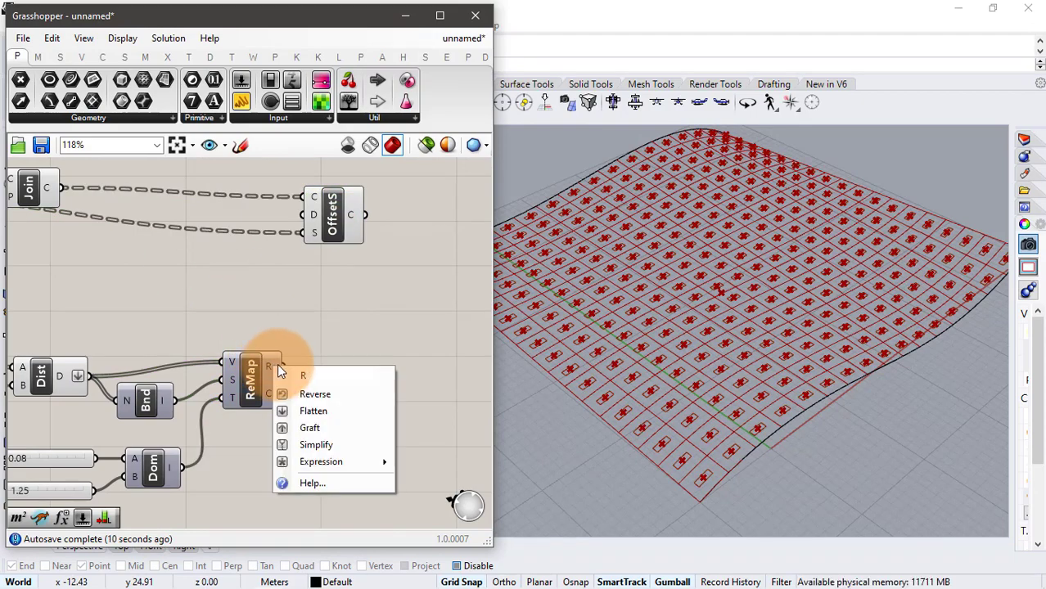
click(313, 426)
drag(297, 367, 331, 227)
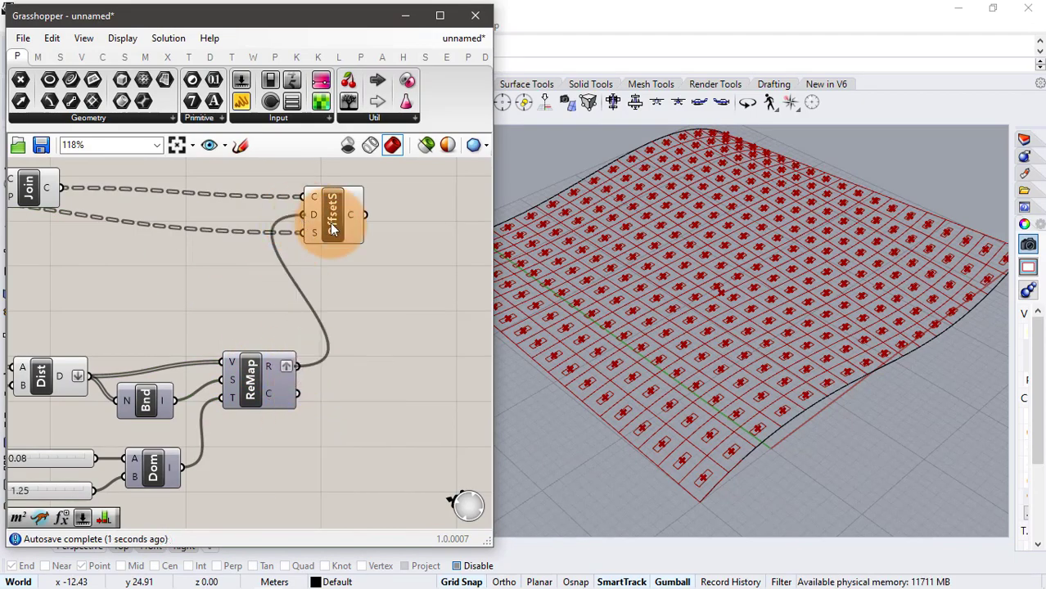
- Turn off the preview of the components upstream of the surface offset, from Deconstruct Brep and Join to Distance
scroll(338, 260, down, 4)
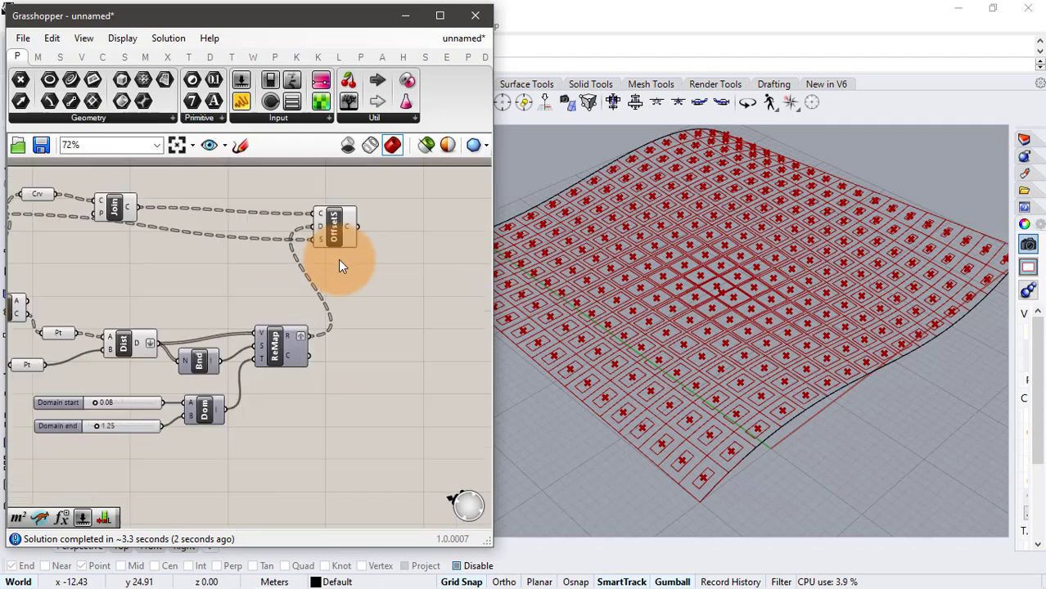
drag(265, 183, 41, 390)
middle_click(171, 415)
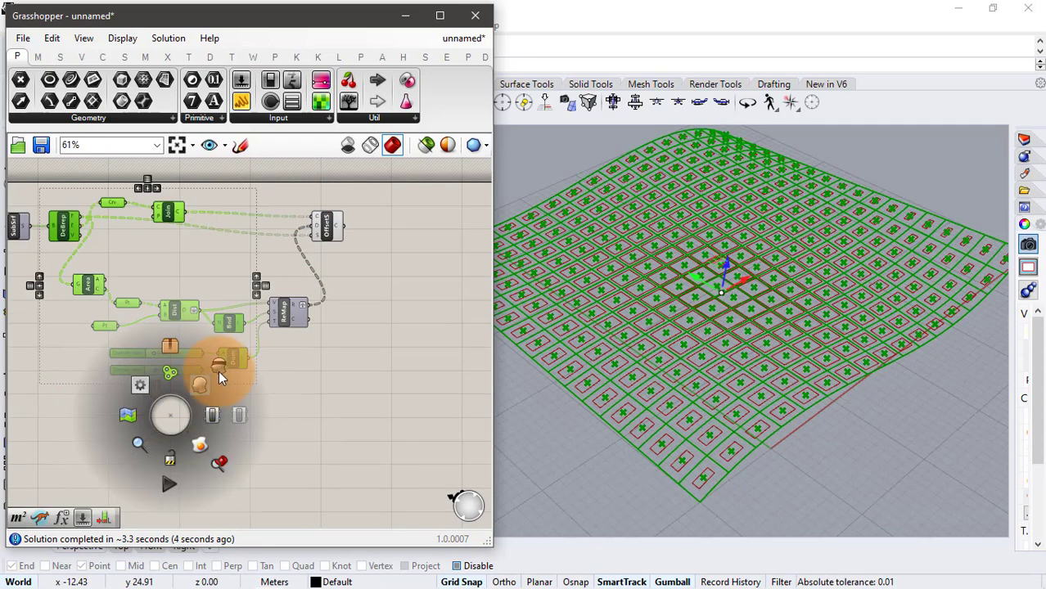
click(218, 370)
click(261, 407)
scroll(221, 224, up, 3)
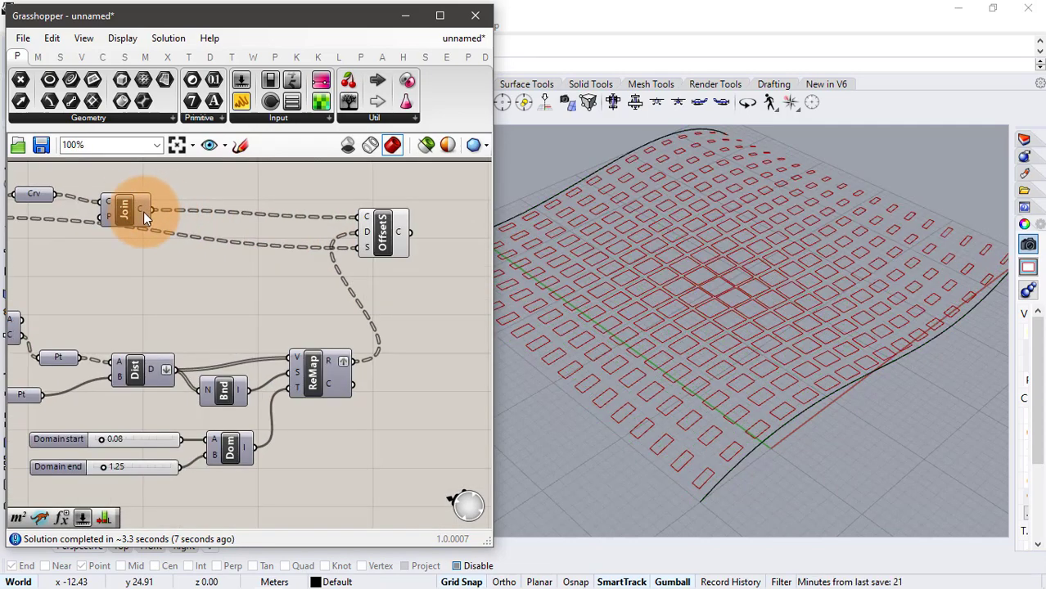
- Turn the preview of the Join Curves component back on
click(134, 204)
middle_click(133, 204)
right_drag(109, 276, 185, 278)
middle_click(45, 232)
click(79, 206)
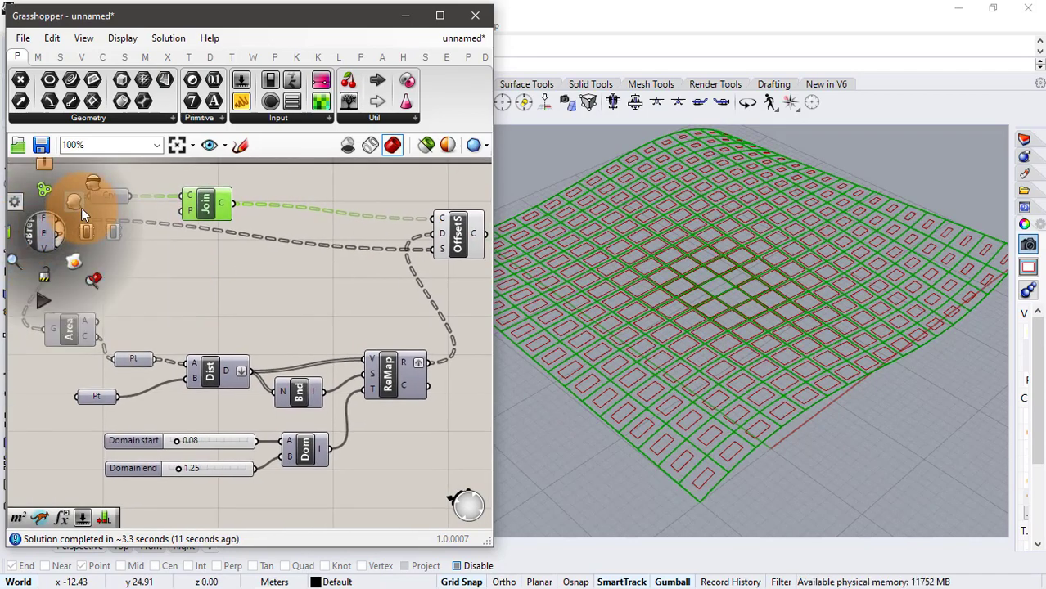
click(135, 292)
- Turn on the preview of the Point parameter feeding the B input of Distance
mouse_move(624, 261)
right_down()
mouse_move(712, 303)
mouse_move(744, 295)
mouse_move(685, 266)
mouse_move(769, 326)
mouse_move(739, 328)
mouse_move(744, 299)
mouse_move(636, 360)
mouse_move(845, 366)
mouse_move(886, 164)
mouse_move(834, 181)
mouse_move(867, 172)
right_up()
scroll(866, 172, down, 6)
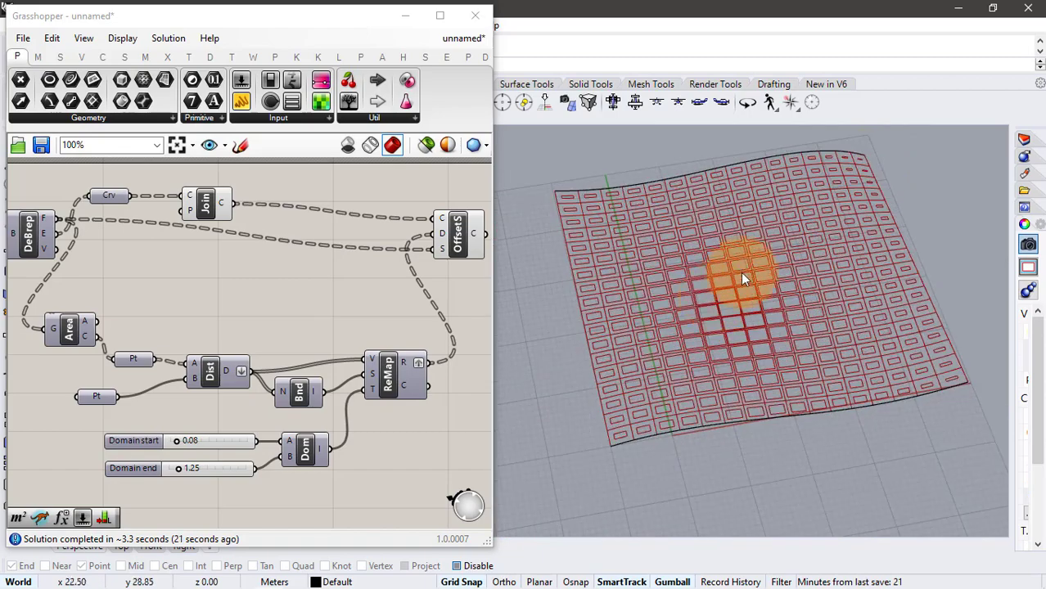
scroll(754, 307, up, 8)
right_drag(143, 357, 221, 323)
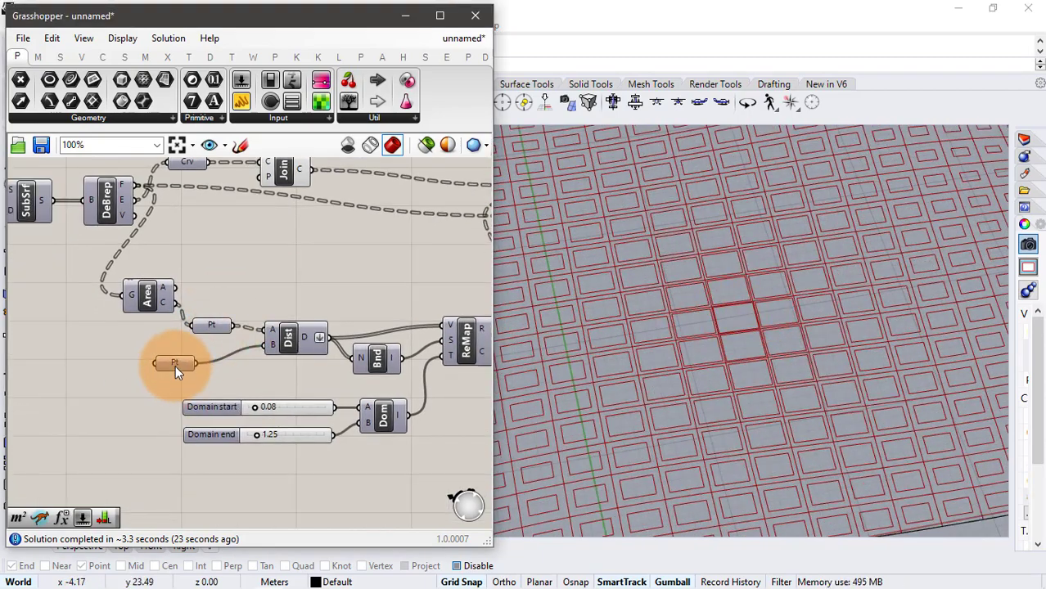
click(175, 365)
middle_click(175, 365)
click(199, 334)
click(128, 368)
- Move the attractor point to another position over the surface to test the varying panel offsets
right_drag(723, 401, 759, 361)
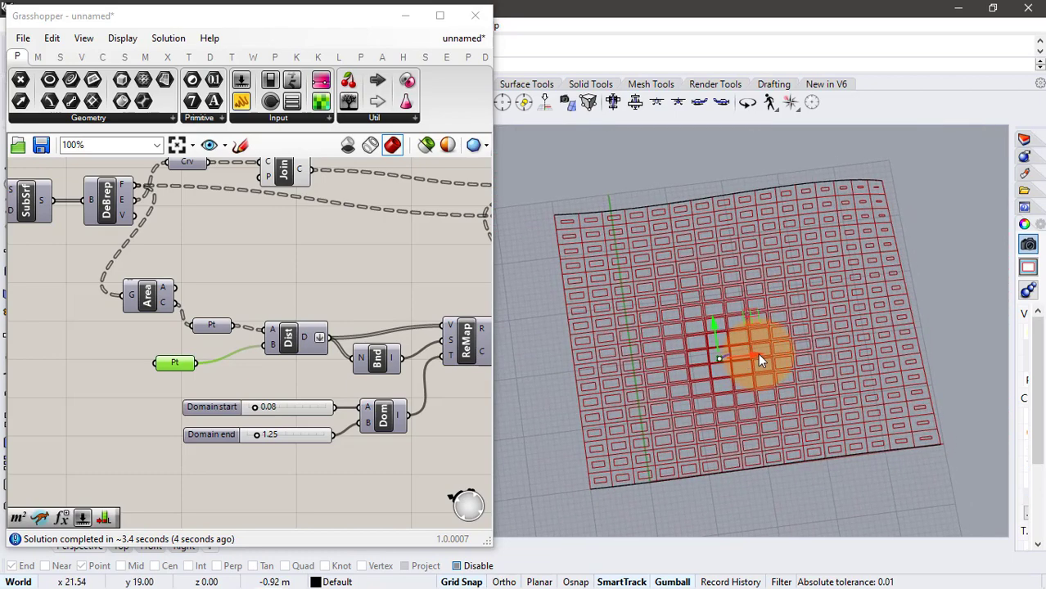
scroll(758, 353, up, 1)
drag(752, 351, 745, 306)
right_drag(745, 305, 758, 287)
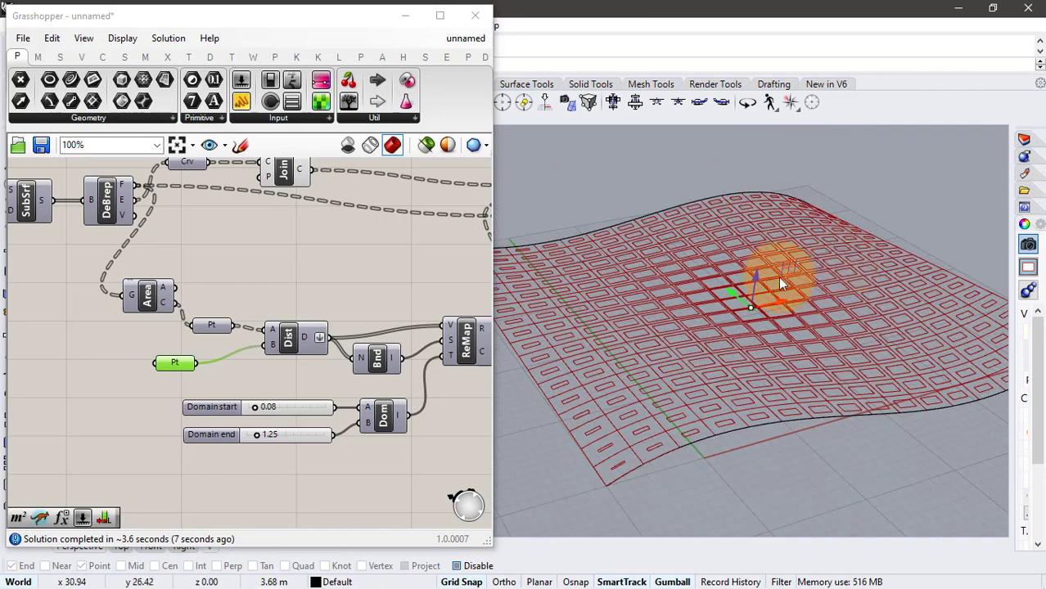
click(268, 319)
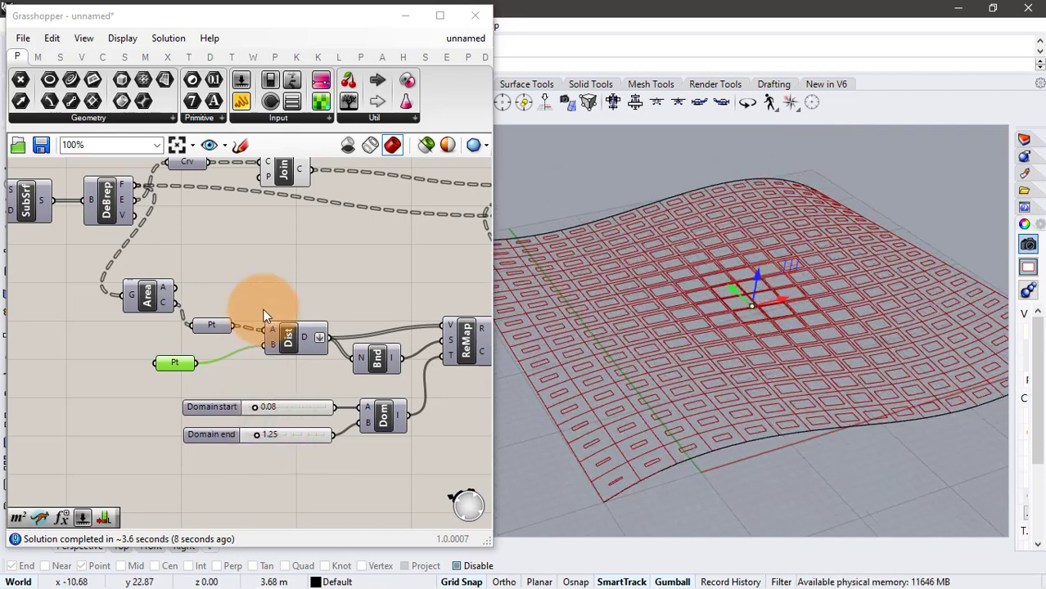
- Add a Merge component on the empty canvas downstream of the surface offset
right_drag(355, 298, 169, 300)
scroll(172, 299, down, 1)
scroll(391, 251, up, 1)
right_drag(393, 254, 239, 277)
double_click(399, 279)
text(me)
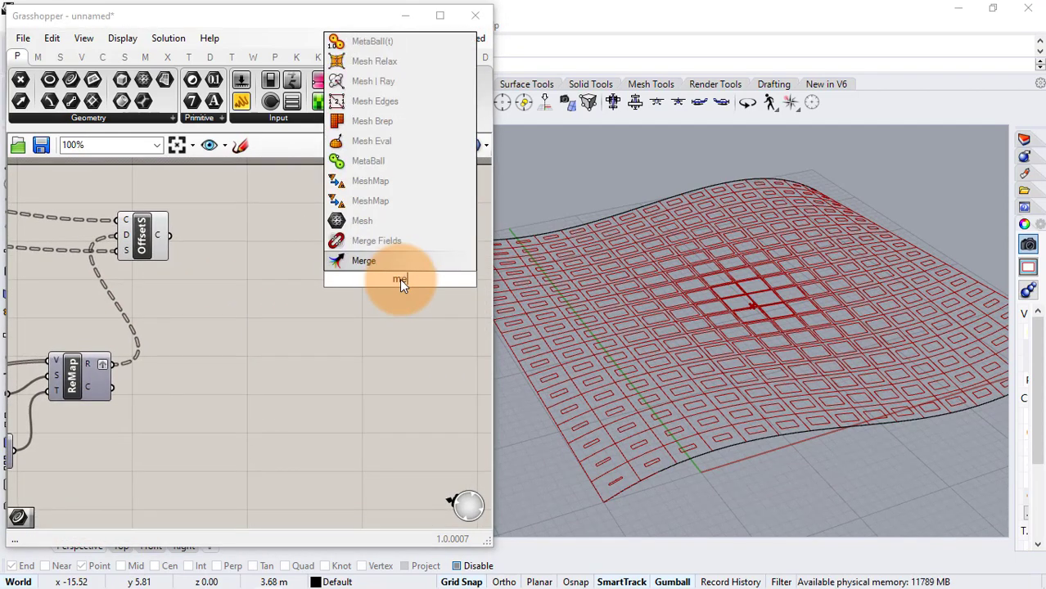
click(387, 262)
drag(391, 271, 399, 237)
click(307, 249)
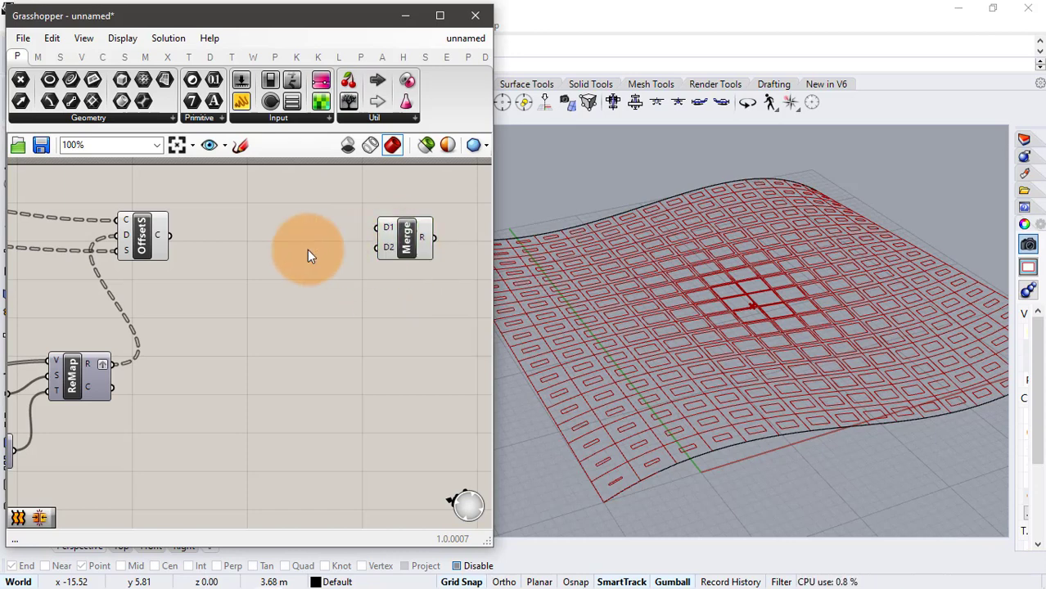
- Add a Curve parameter and connect the offset curves output to it
double_click(217, 244)
text(curve)
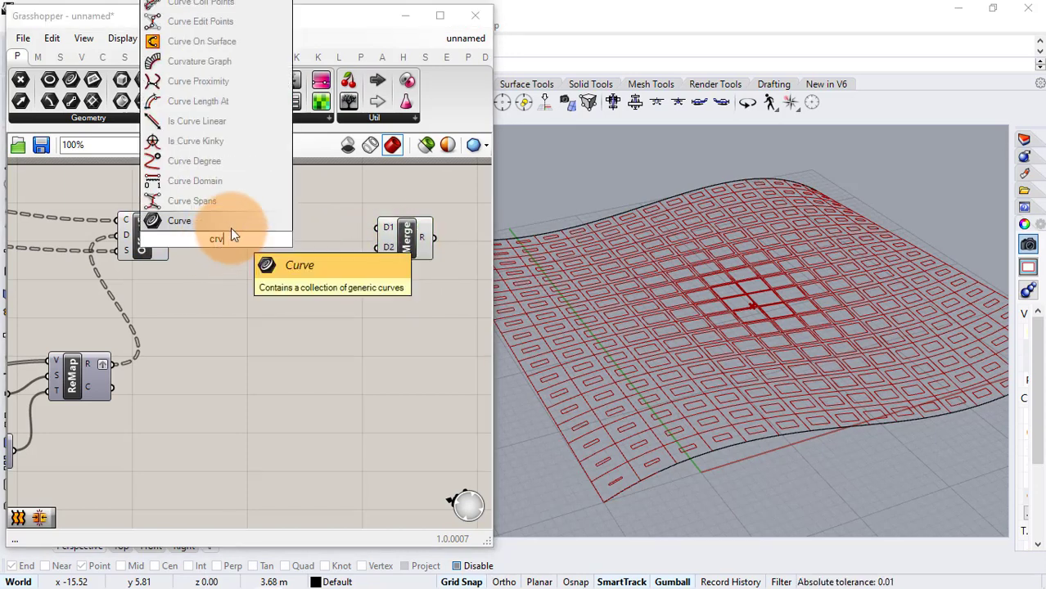
key(Return)
drag(177, 237, 222, 199)
- Add an Explode component and connect the offset Curve parameter to its curve input
click(271, 200)
double_click(271, 200)
text(explode)
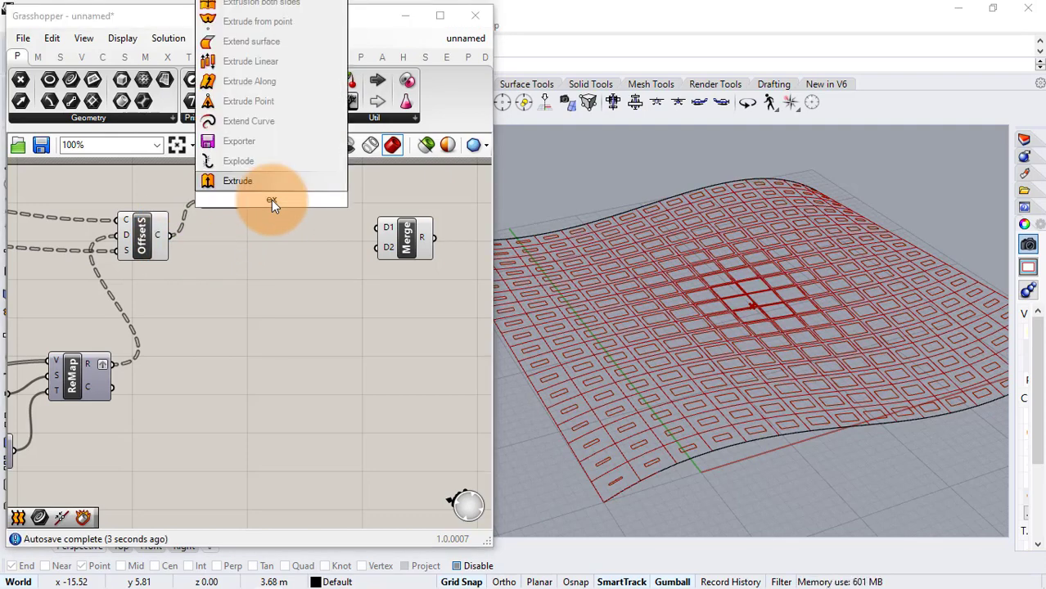
key(Return)
mouse_move(271, 203)
mouse_down()
mouse_move(284, 211)
mouse_move(260, 199)
mouse_up()
drag(289, 207, 303, 208)
click(381, 203)
- Reposition Merge and add a second Curve parameter fed by the segments output of Explode
right_drag(380, 203, 278, 206)
drag(293, 229, 343, 227)
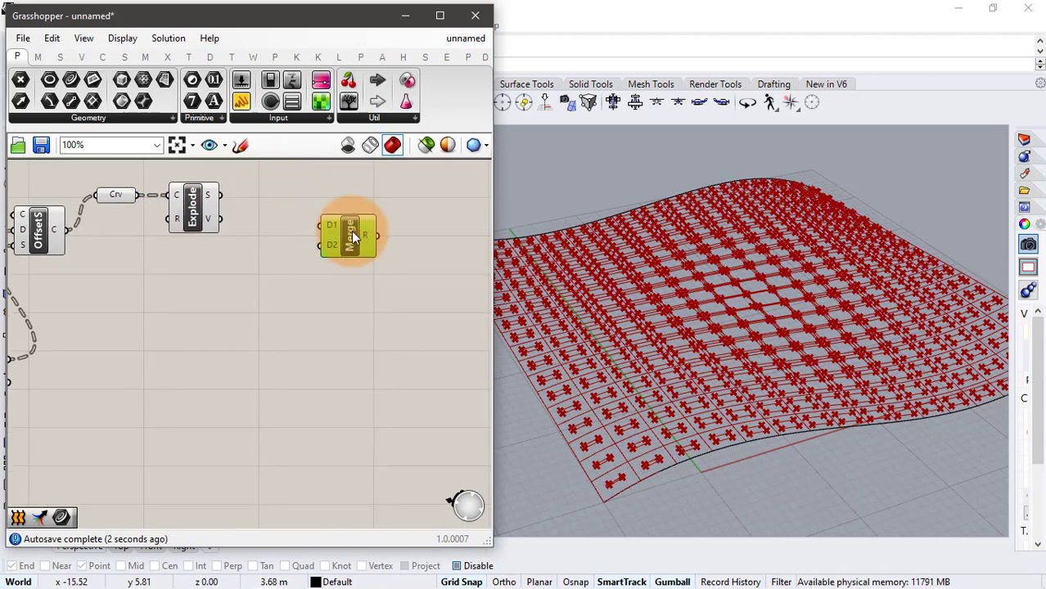
click(192, 214)
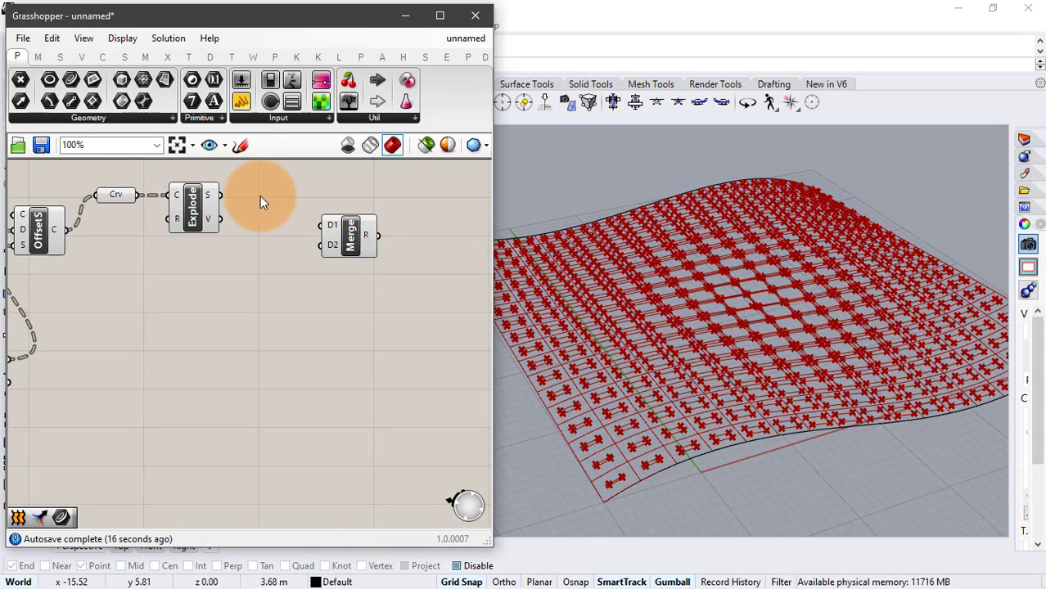
double_click(260, 195)
text(crv)
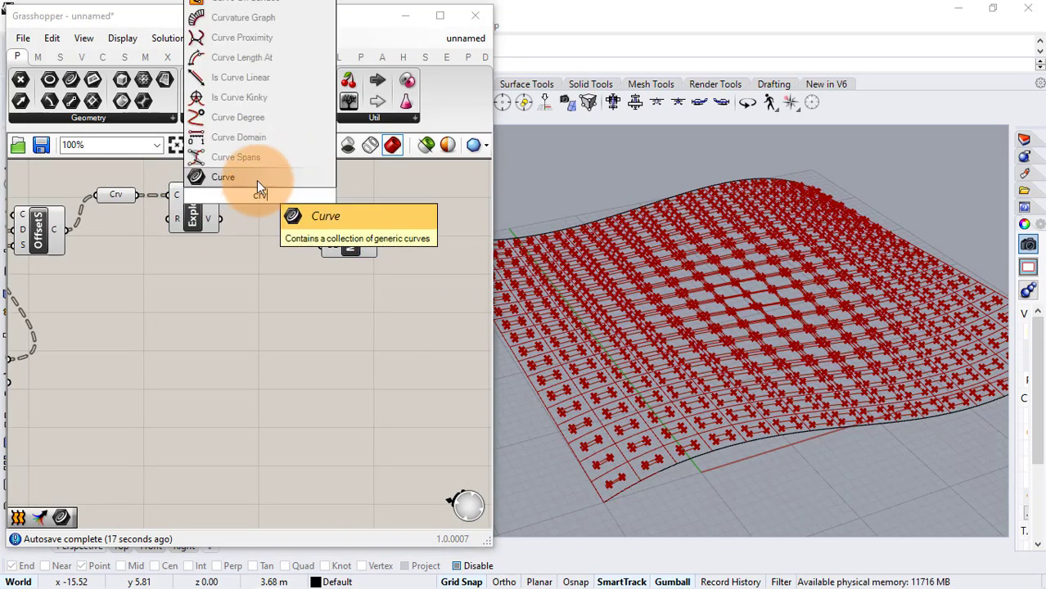
click(257, 180)
click(261, 194)
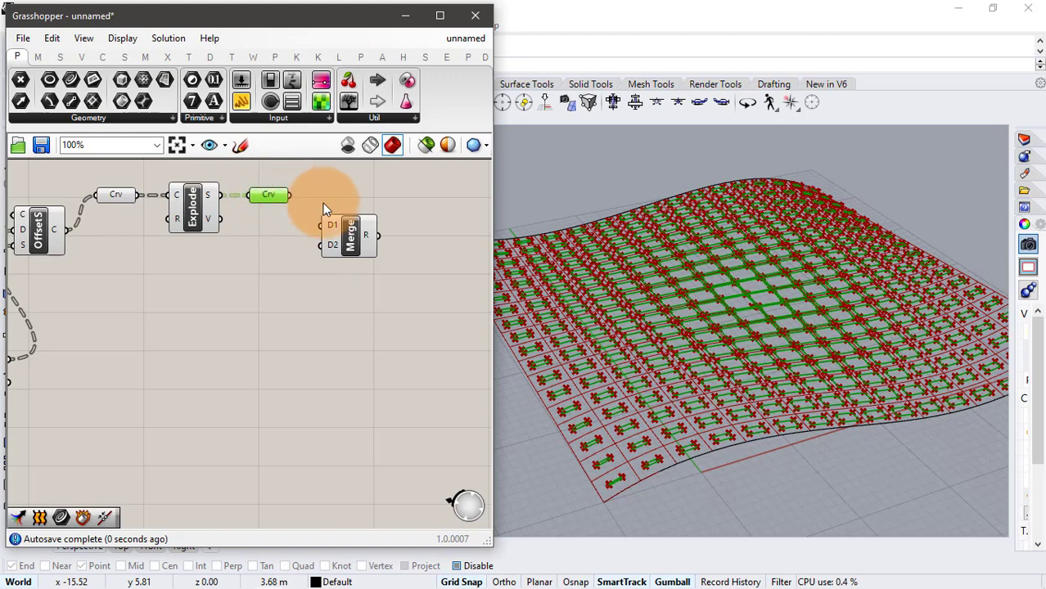
- Graft and simplify the D1 input of Merge and connect the exploded segments' Curve parameter to it
scroll(335, 216, up, 3)
right_click(332, 222)
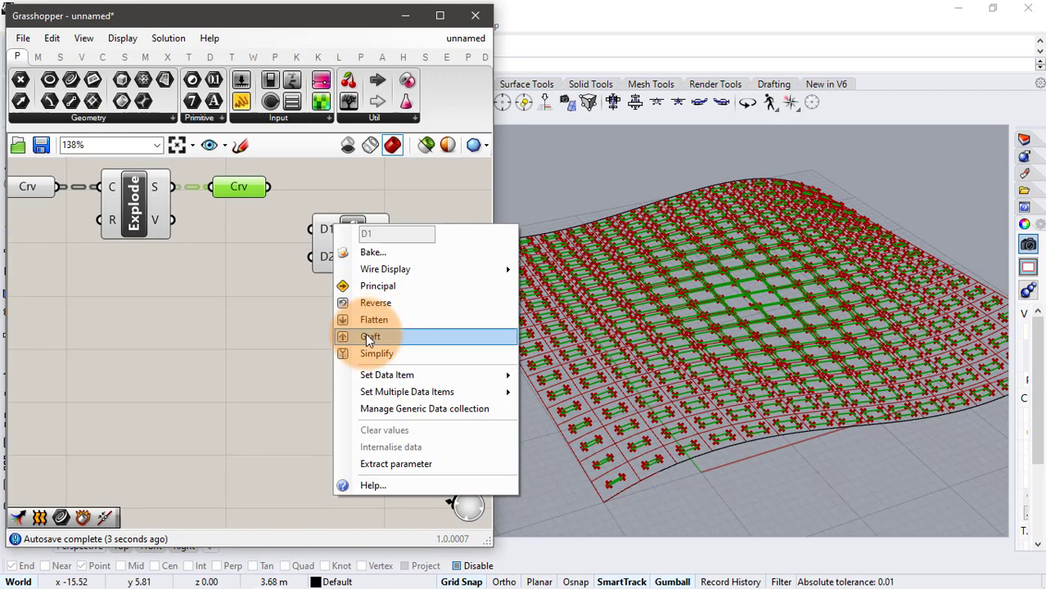
click(365, 334)
right_click(315, 226)
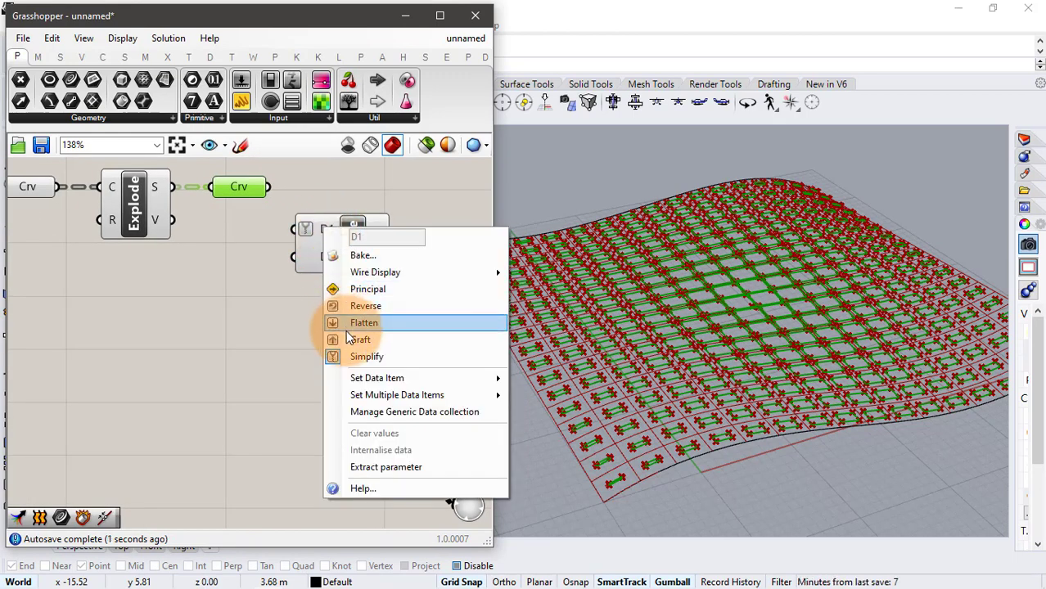
click(348, 320)
drag(269, 187, 382, 240)
click(293, 271)
scroll(249, 267, down, 2)
- Move the panel edges' Curve parameter to the free space below Join Curves
right_drag(246, 265, 344, 265)
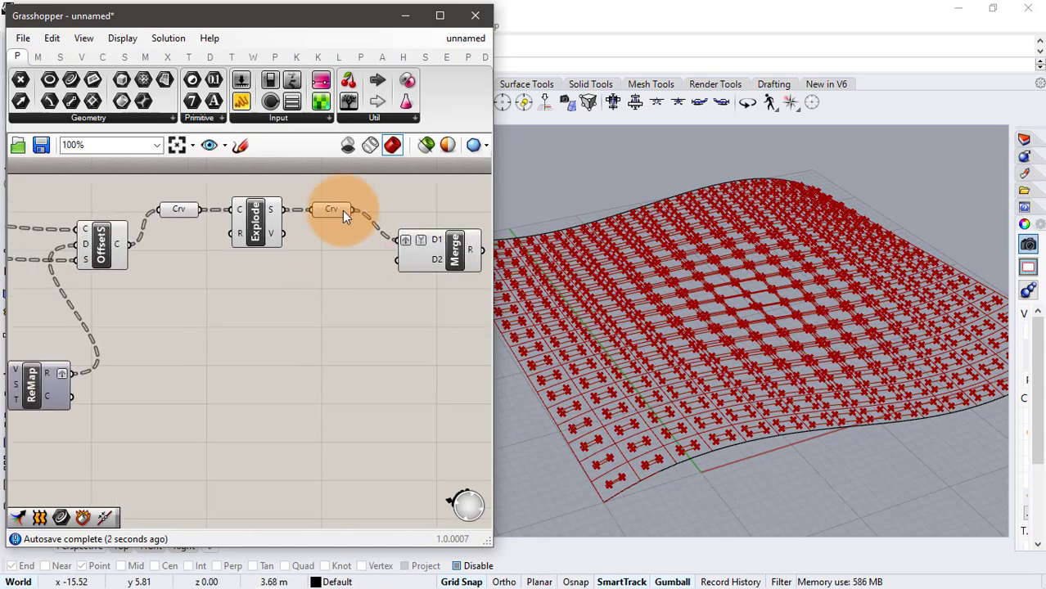
right_drag(277, 251, 401, 252)
right_drag(297, 271, 372, 276)
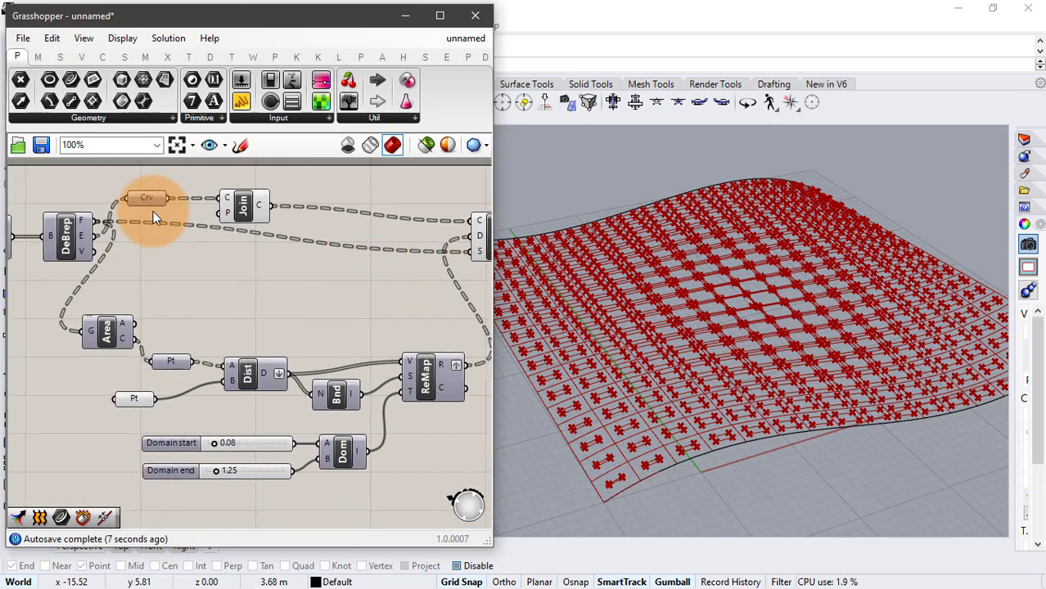
right_drag(199, 227, 107, 223)
drag(65, 213, 96, 283)
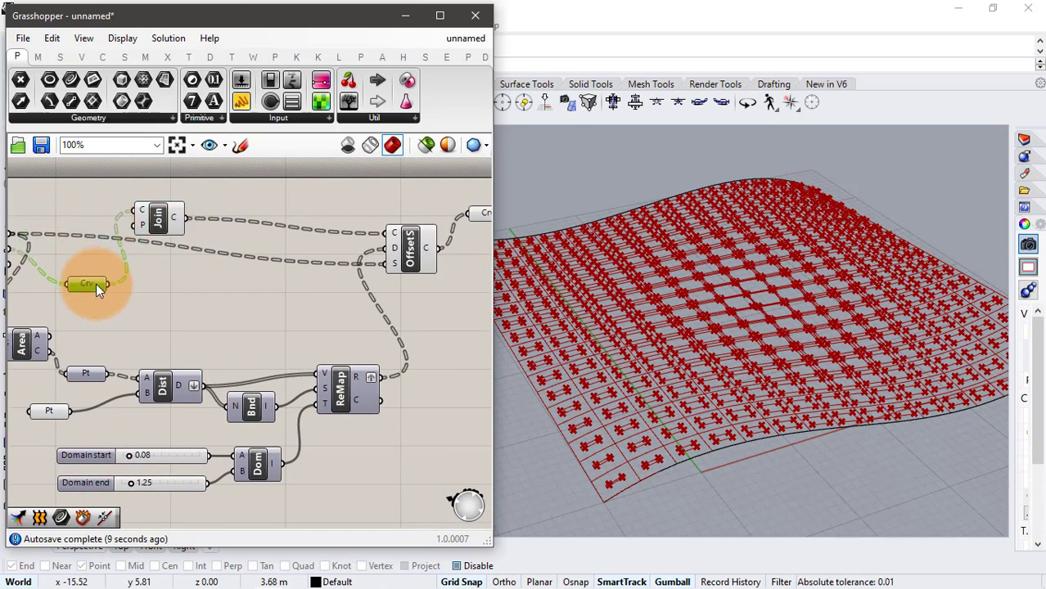
- Add a Simplify Tree component and connect the panel edges' Curve parameter to its tree input
right_drag(258, 296, 231, 290)
double_click(205, 302)
text(s)
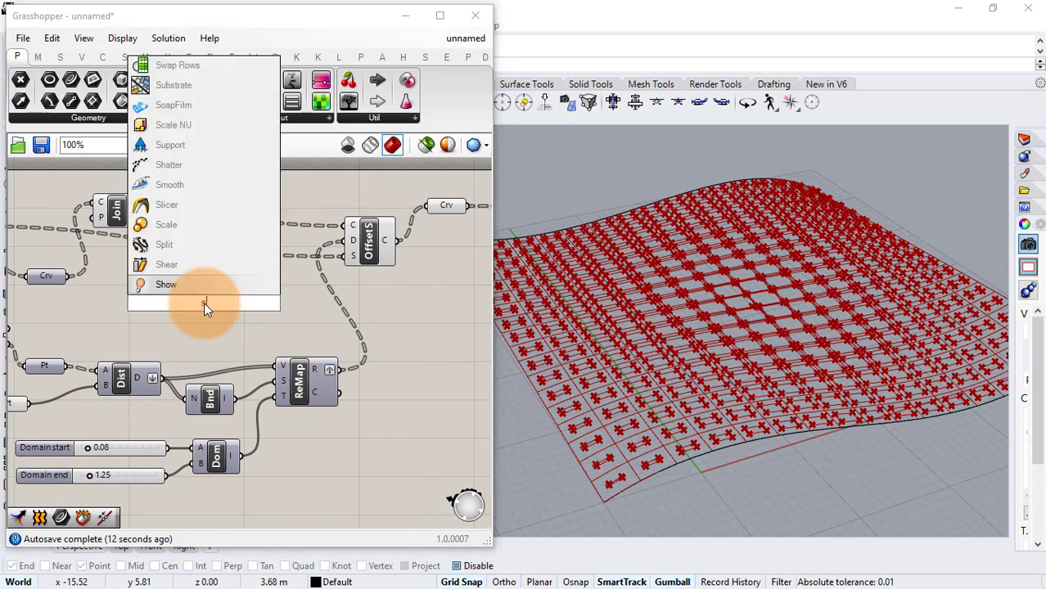
text(impll)
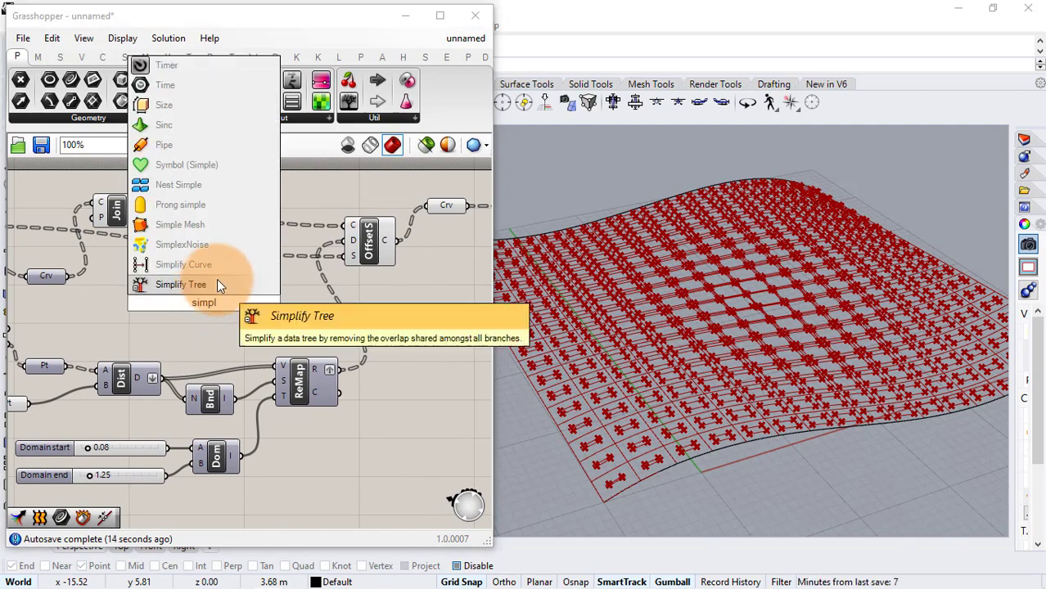
click(217, 283)
right_drag(280, 285, 150, 277)
scroll(180, 280, down, 1)
right_drag(70, 267, 226, 271)
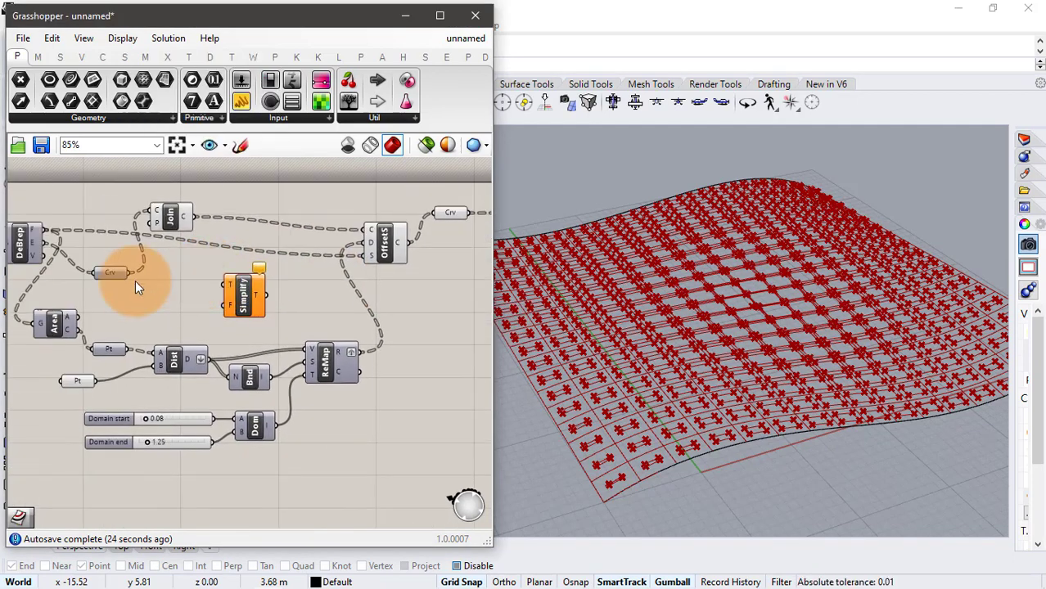
drag(131, 273, 220, 283)
- Graft and simplify the D2 input of Merge and connect the Simplify Tree output to it
right_drag(279, 286, 147, 287)
drag(135, 294, 360, 259)
right_click(373, 258)
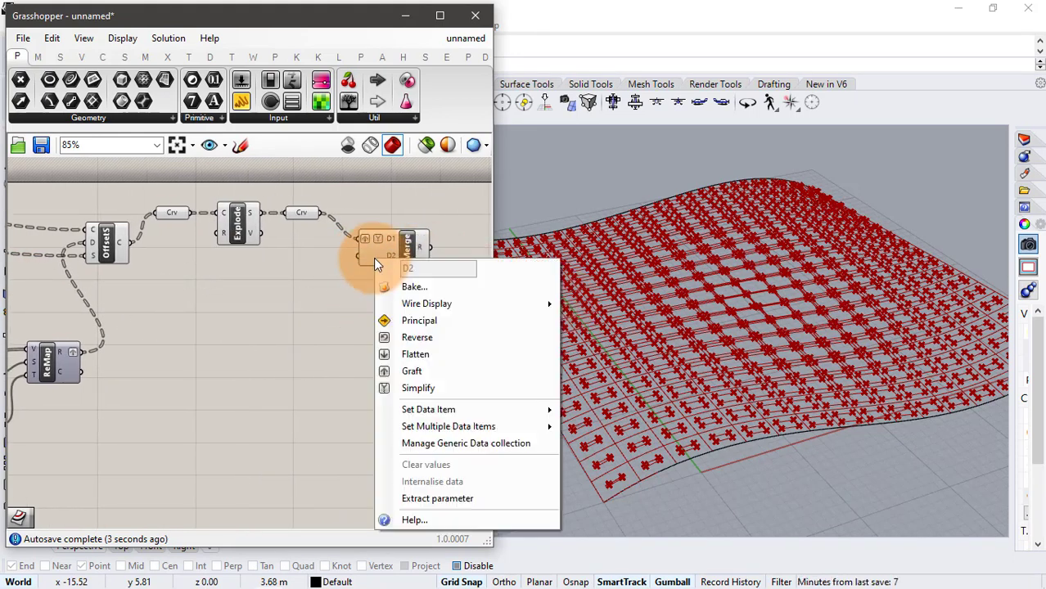
click(400, 353)
right_click(376, 255)
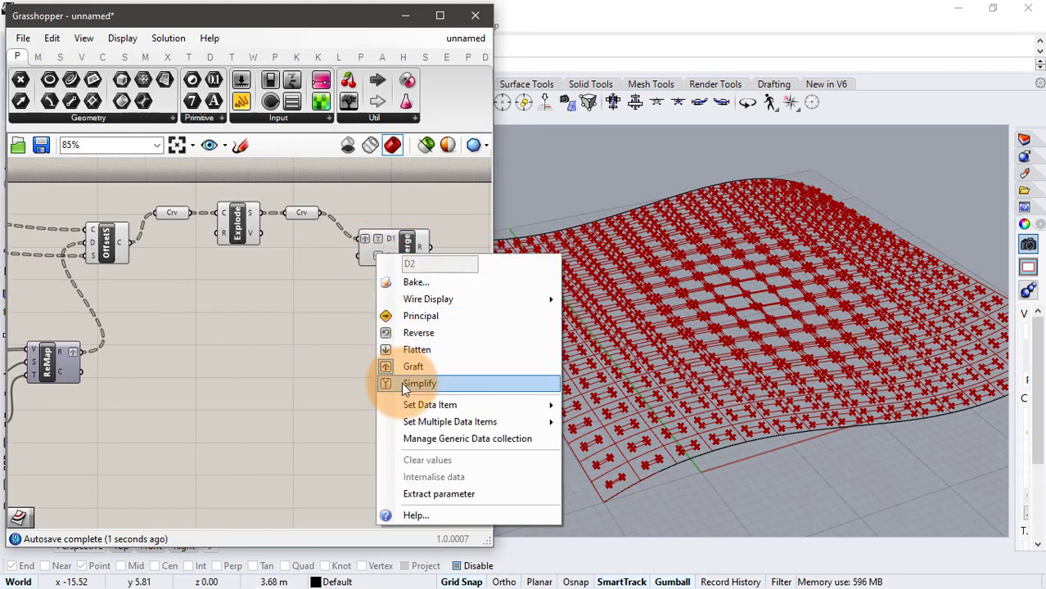
click(406, 384)
right_drag(117, 273, 251, 271)
drag(124, 292, 454, 259)
right_drag(402, 249, 262, 263)
scroll(264, 269, up, 3)
right_drag(290, 226, 243, 222)
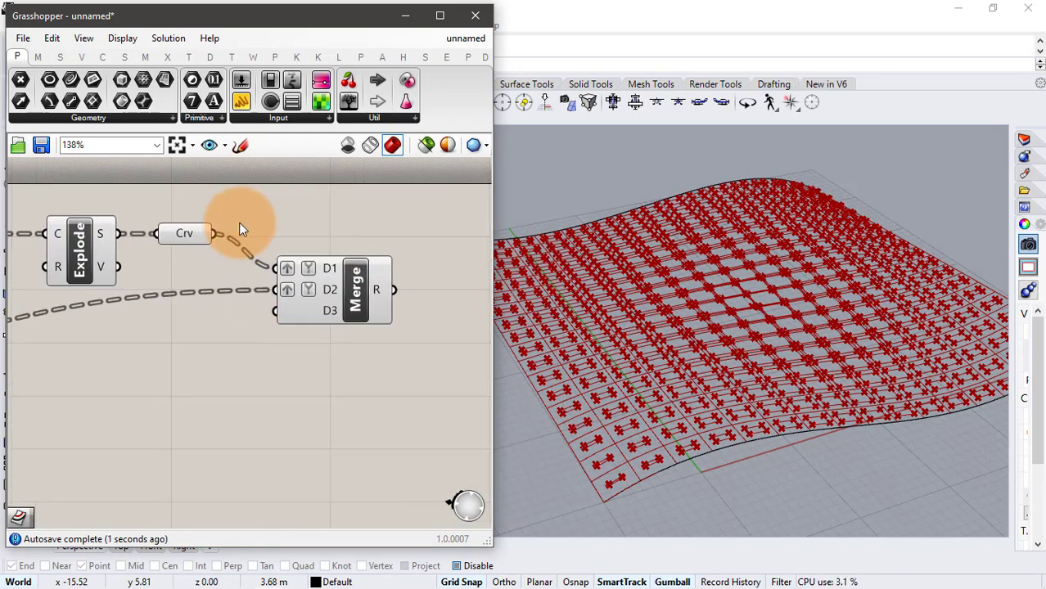
- Insert a Simplify Tree component between the exploded segments' Curve parameter and the D1 input of Merge
double_click(238, 227)
text(sim)
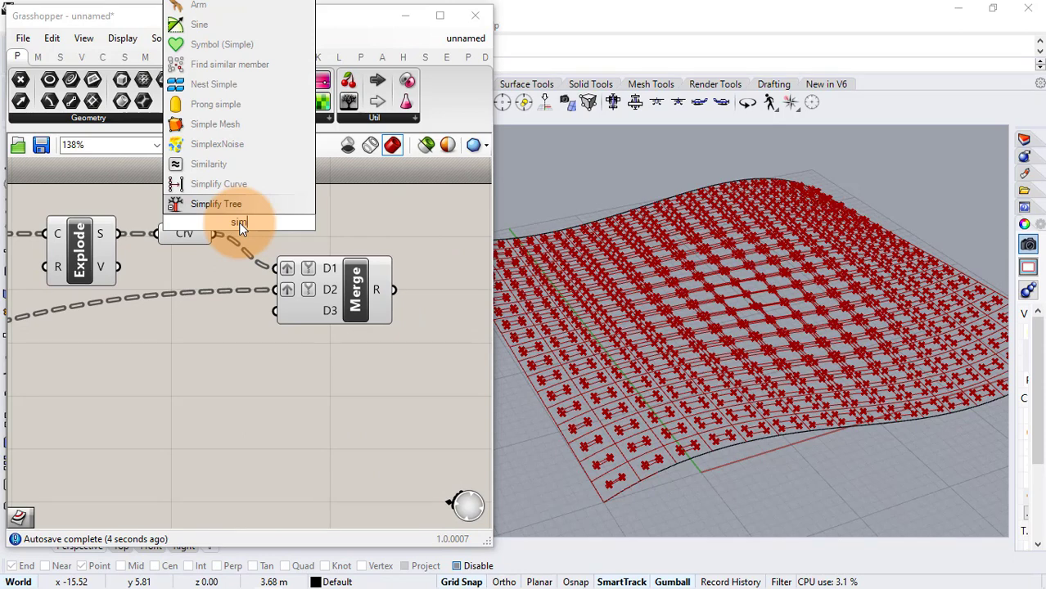
click(221, 204)
drag(233, 211, 274, 210)
drag(348, 311, 431, 315)
drag(340, 227, 357, 273)
mouse_move(309, 233)
mouse_down()
mouse_move(304, 255)
mouse_move(298, 240)
mouse_up()
click(267, 198)
scroll(265, 197, down, 3)
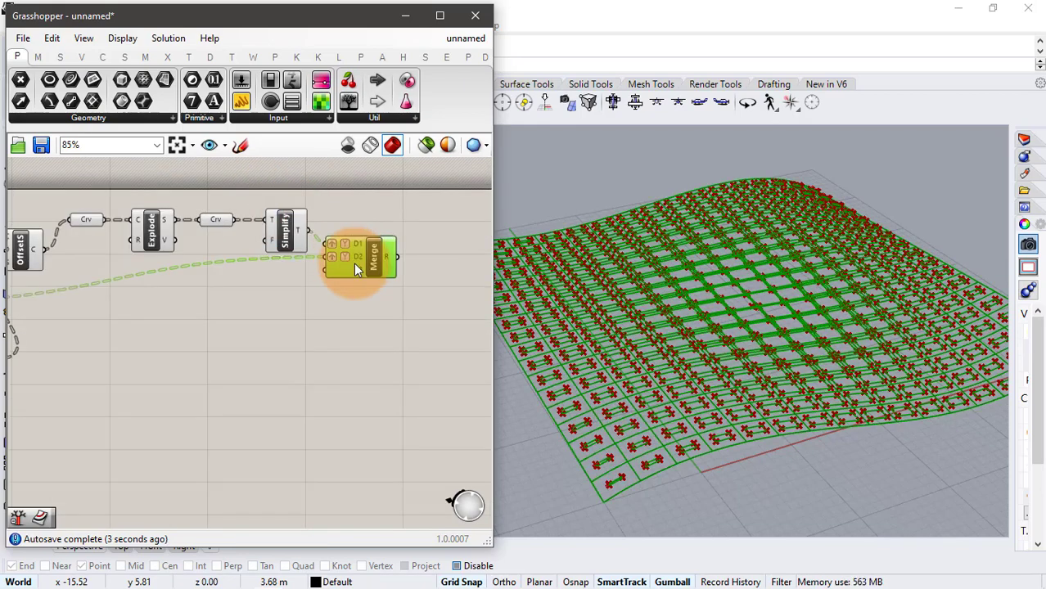
- Move the Merge component lower, clear of the Simplify Tree component
drag(354, 262, 360, 293)
click(327, 315)
click(360, 301)
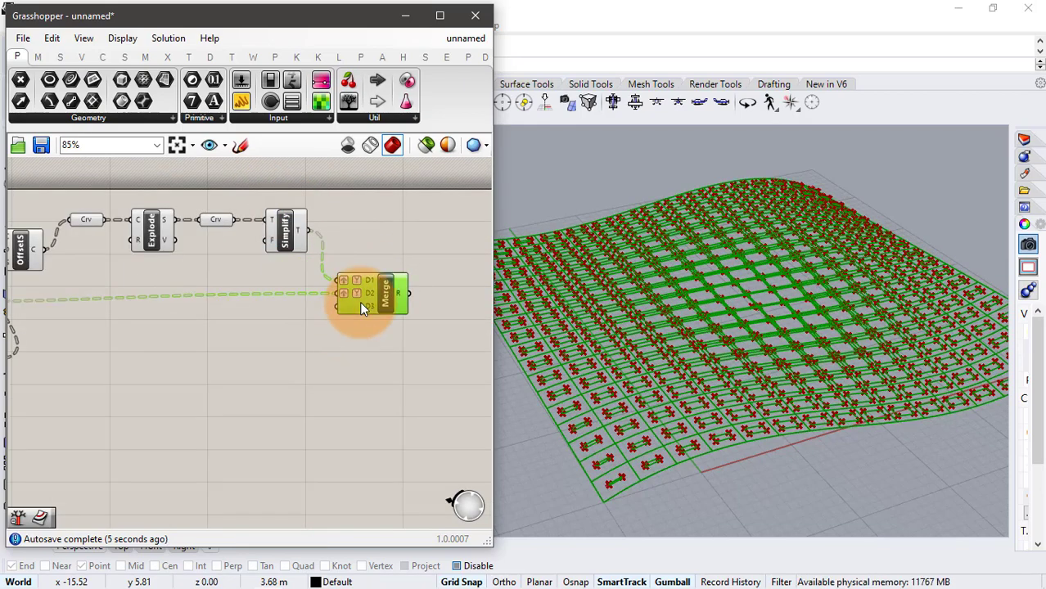
click(321, 330)
- Hide the previews of the offset, Curve, Explode and Simplify Tree components feeding Merge's D1 input
drag(297, 190, 11, 419)
middle_click(188, 388)
click(238, 342)
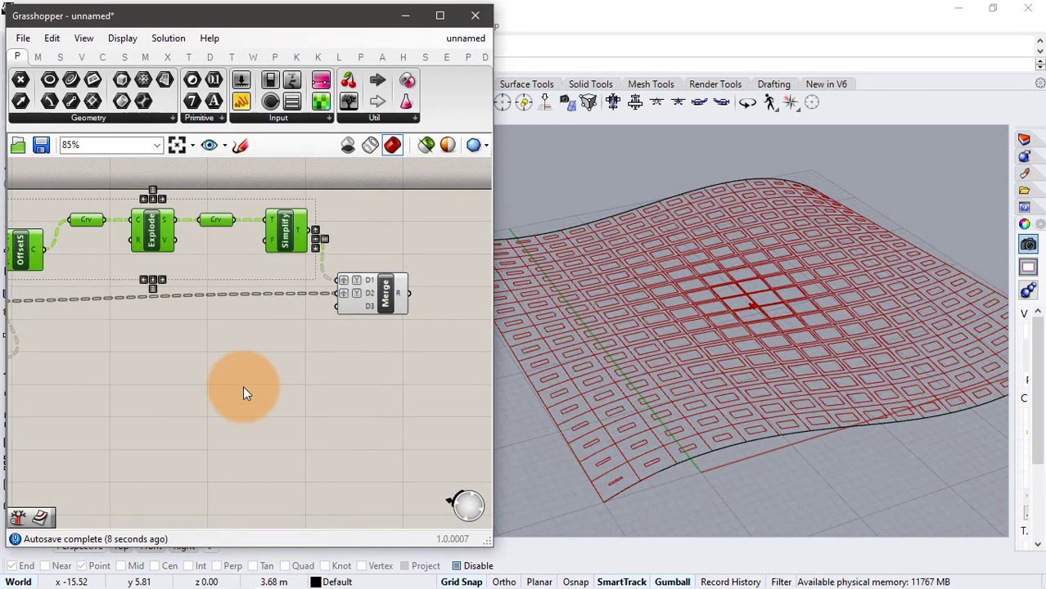
click(243, 386)
click(365, 301)
click(335, 323)
- Move the row of Curve, Explode and Simplify Tree components higher, above the offset component
mouse_move(630, 270)
right_down()
mouse_move(773, 210)
mouse_move(901, 235)
mouse_move(897, 344)
mouse_move(887, 271)
mouse_move(900, 212)
right_up()
click(374, 299)
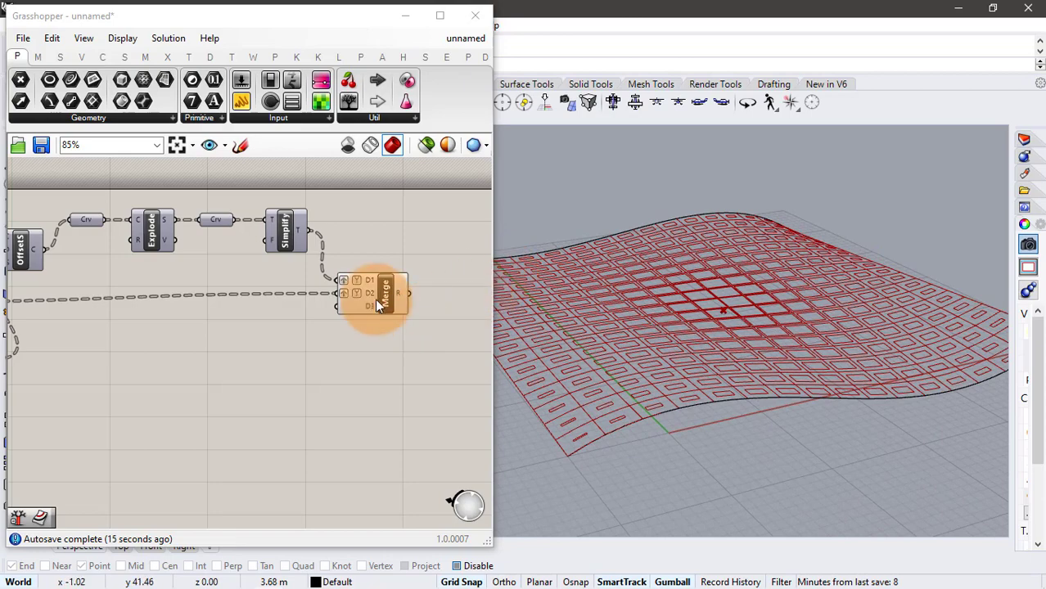
drag(311, 189, 156, 193)
click(360, 293)
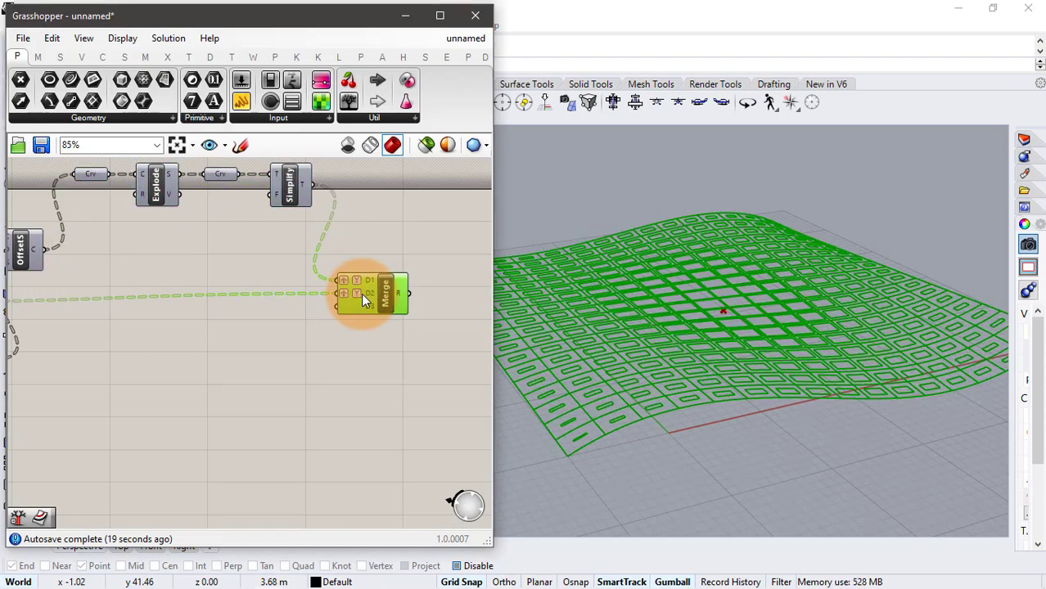
right_drag(798, 348, 789, 373)
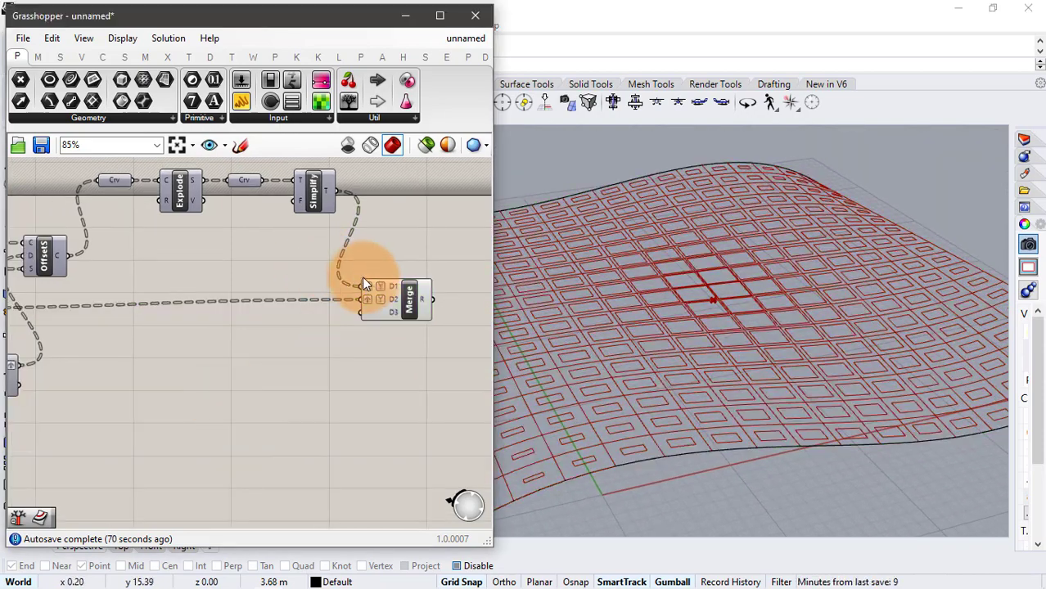
- Add a Loft component after Merge and connect the R output of Merge to its C input
right_drag(365, 284, 198, 276)
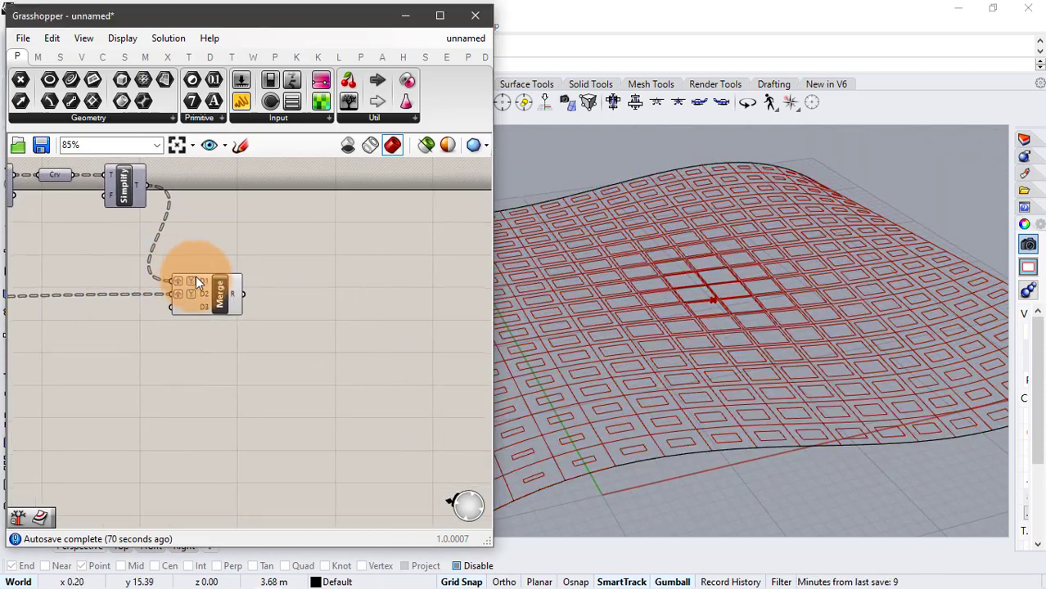
double_click(299, 295)
text(loft)
key(Return)
drag(243, 294, 291, 305)
click(358, 317)
- Add an Evaluate Surface component and connect the Loft output to its S input
double_click(358, 309)
text(eva)
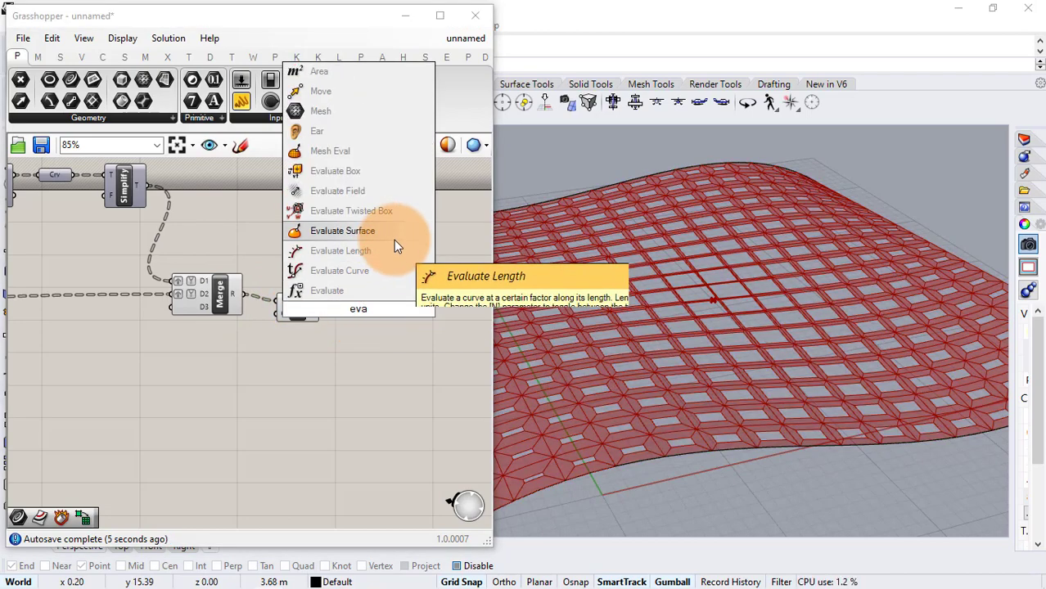
click(393, 236)
drag(345, 310, 378, 346)
click(295, 303)
click(219, 387)
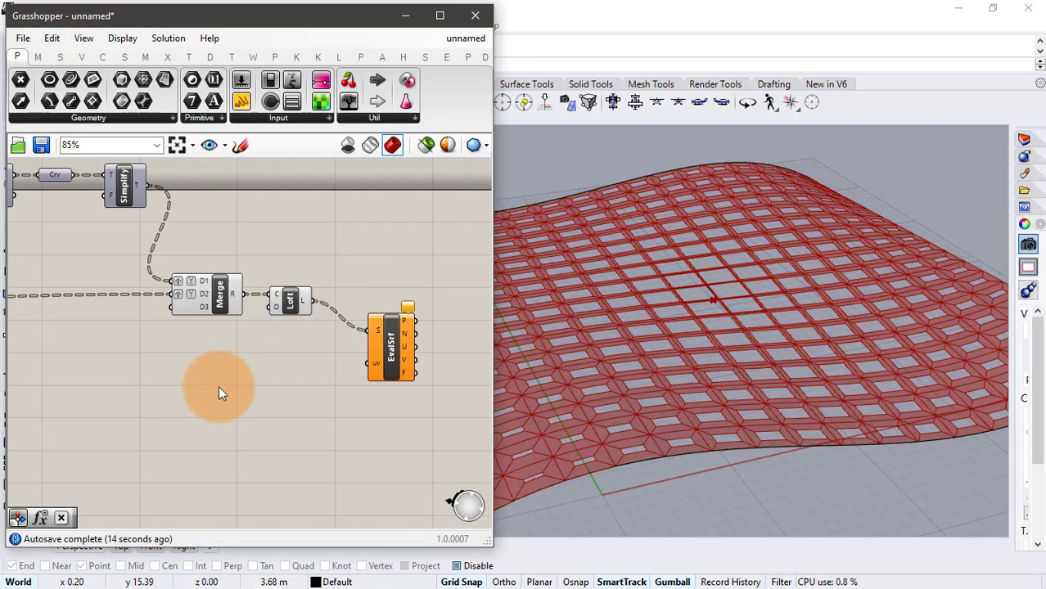
- Add an MD Slider and connect it to the uv input of Evaluate Surface
double_click(219, 387)
text(sli)
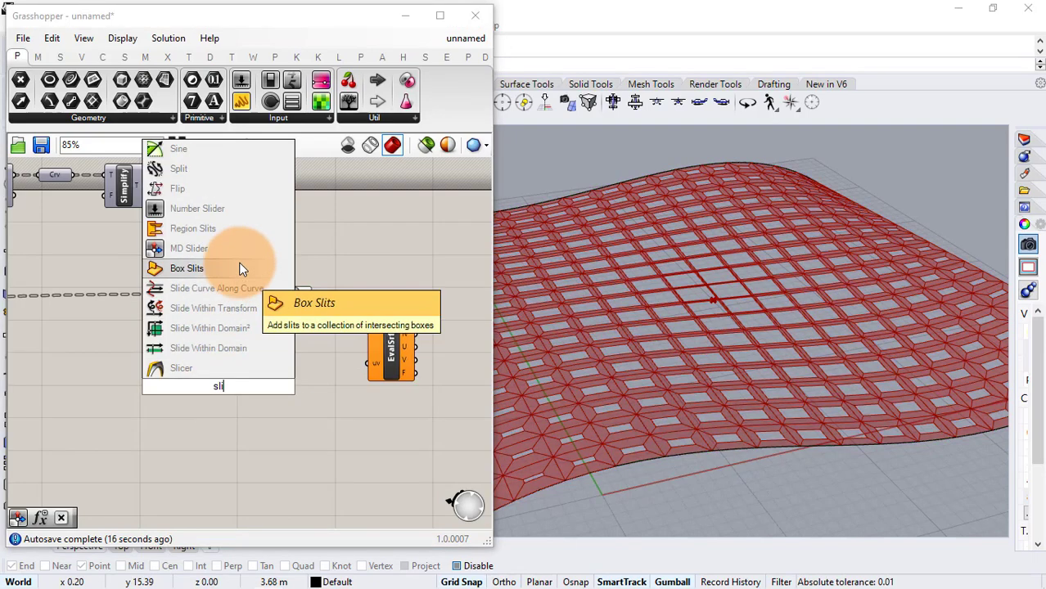
click(197, 248)
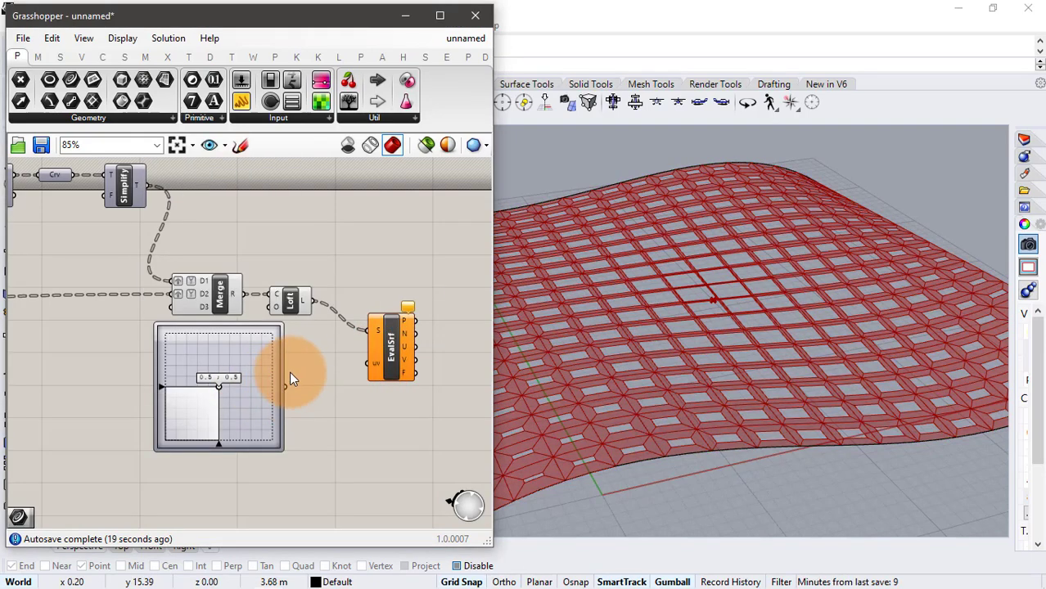
drag(286, 385, 368, 363)
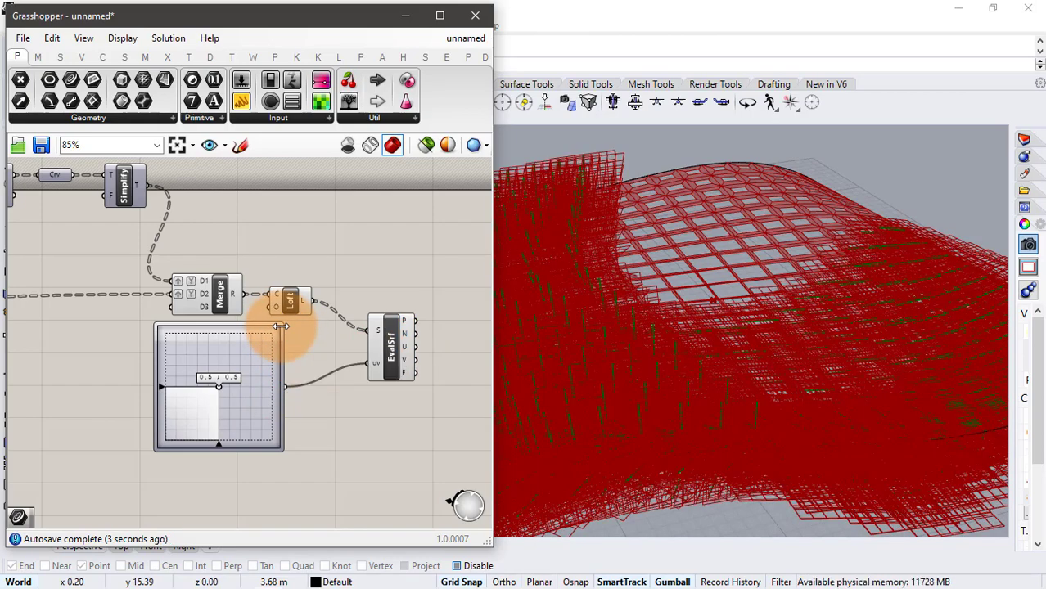
- Shrink the MD Slider and place it below Loft, close to Evaluate Surface
drag(276, 322, 218, 389)
click(202, 429)
drag(202, 431, 291, 393)
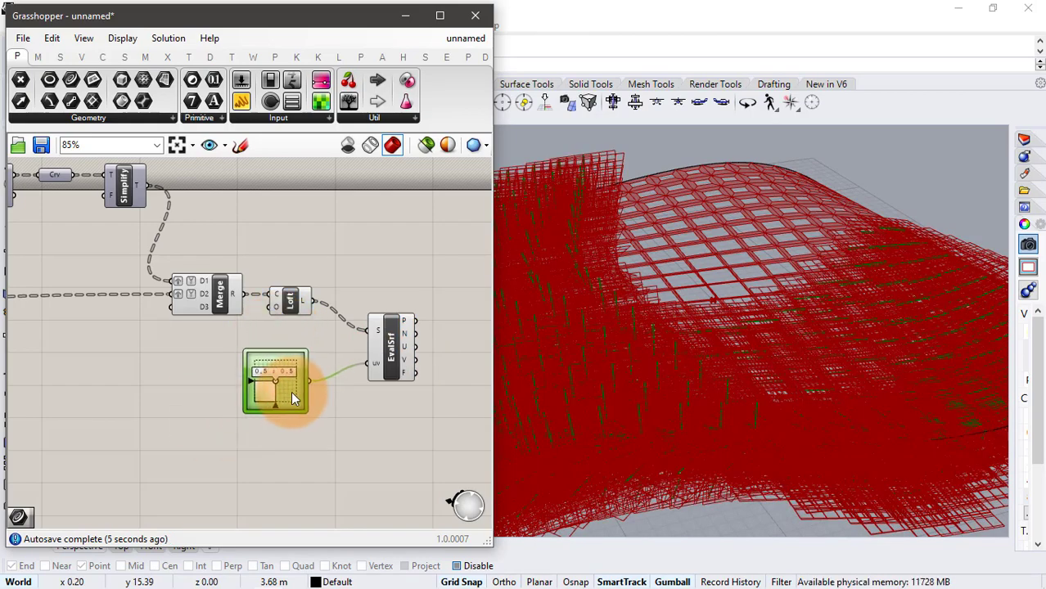
click(347, 398)
right_drag(347, 398, 317, 398)
right_drag(317, 397, 259, 397)
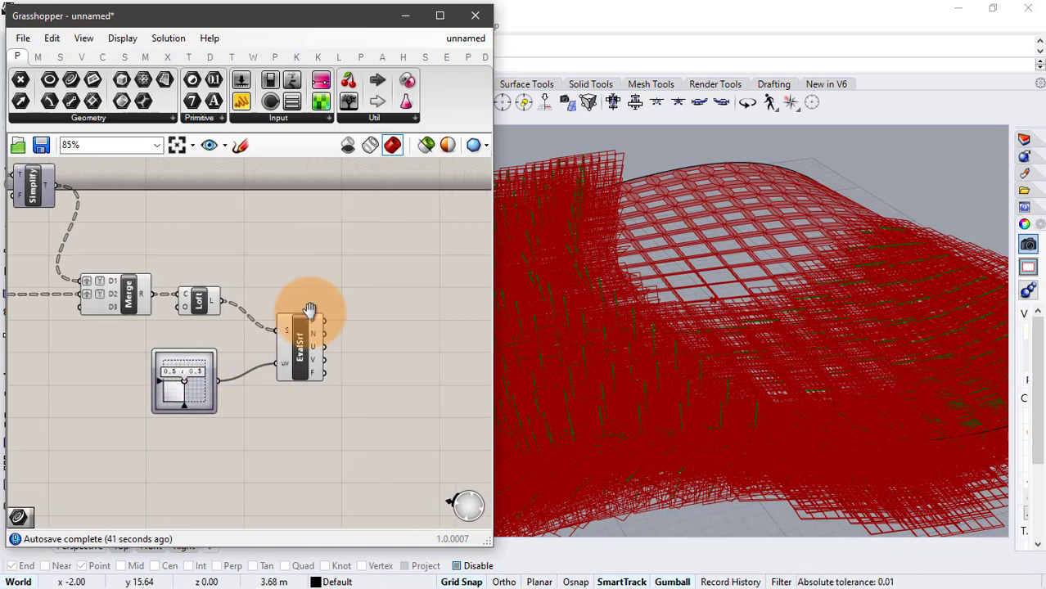
scroll(310, 311, down, 3)
right_drag(189, 277, 437, 258)
scroll(133, 245, up, 3)
right_drag(255, 307, 31, 287)
right_drag(258, 322, 23, 358)
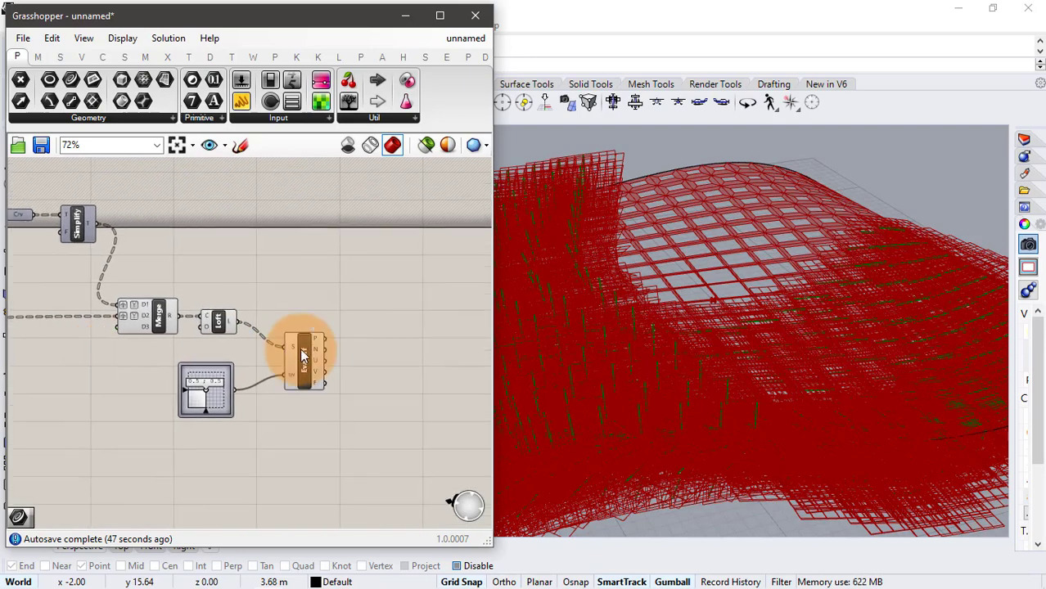
scroll(300, 348, up, 1)
- Try hiding the previews of Merge, Loft and the MD Slider
click(304, 350)
click(276, 267)
drag(276, 266, 126, 412)
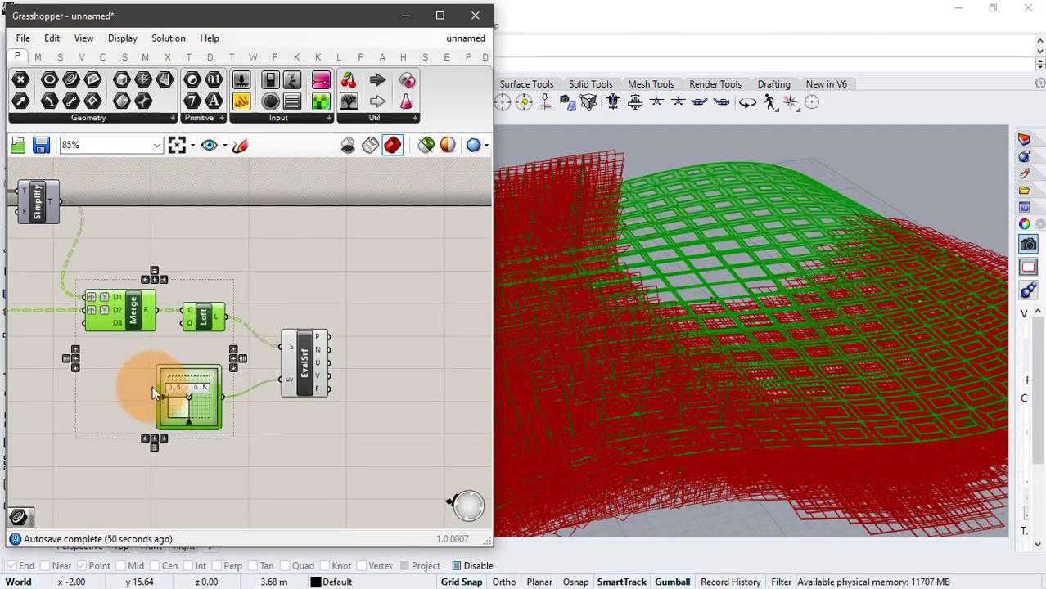
middle_click(152, 387)
click(200, 340)
click(296, 361)
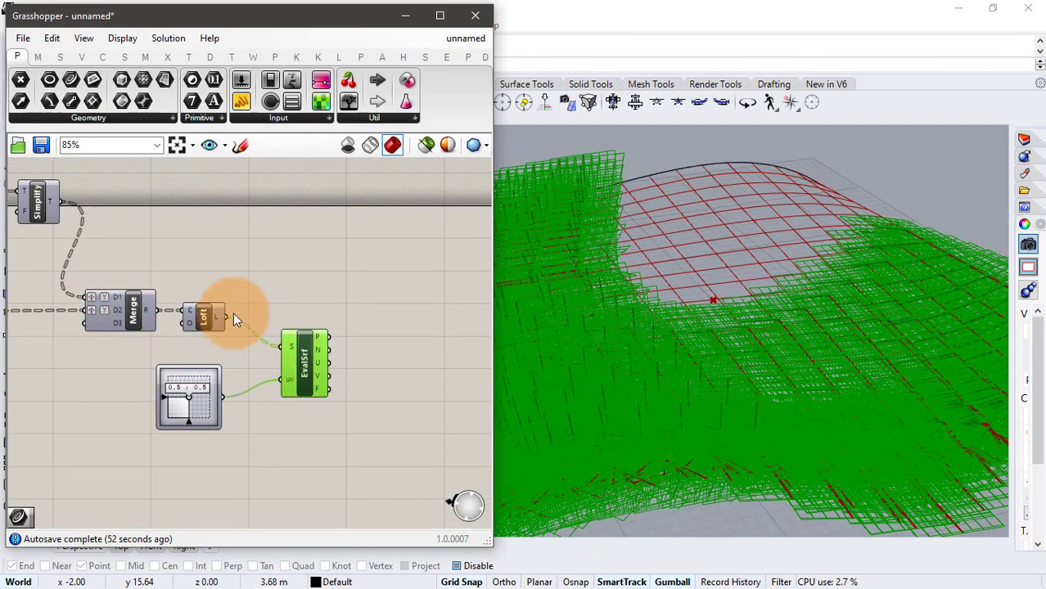
click(193, 267)
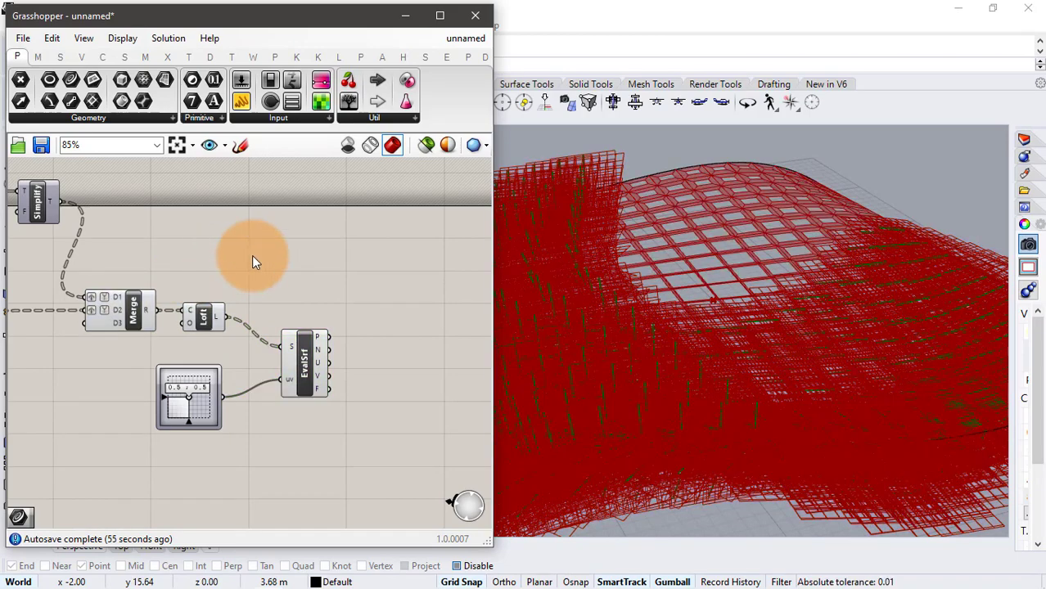
- Change the preview mesh quality setting
click(475, 145)
click(487, 221)
scroll(766, 260, down, 3)
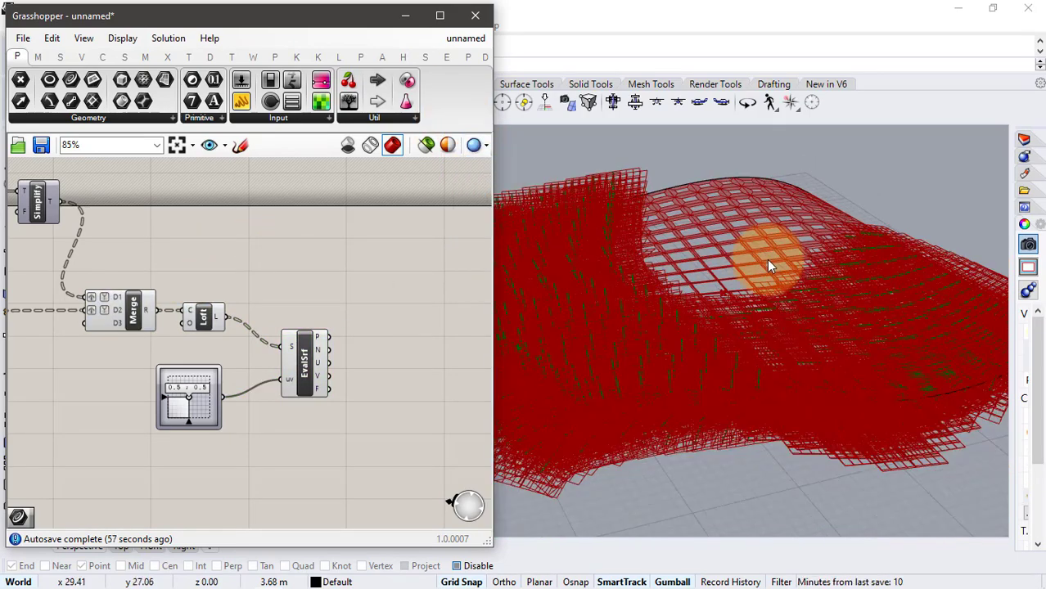
- Add a Point parameter connected to the P output of Evaluate Surface and hide the preview of Evaluate Surface
double_click(354, 322)
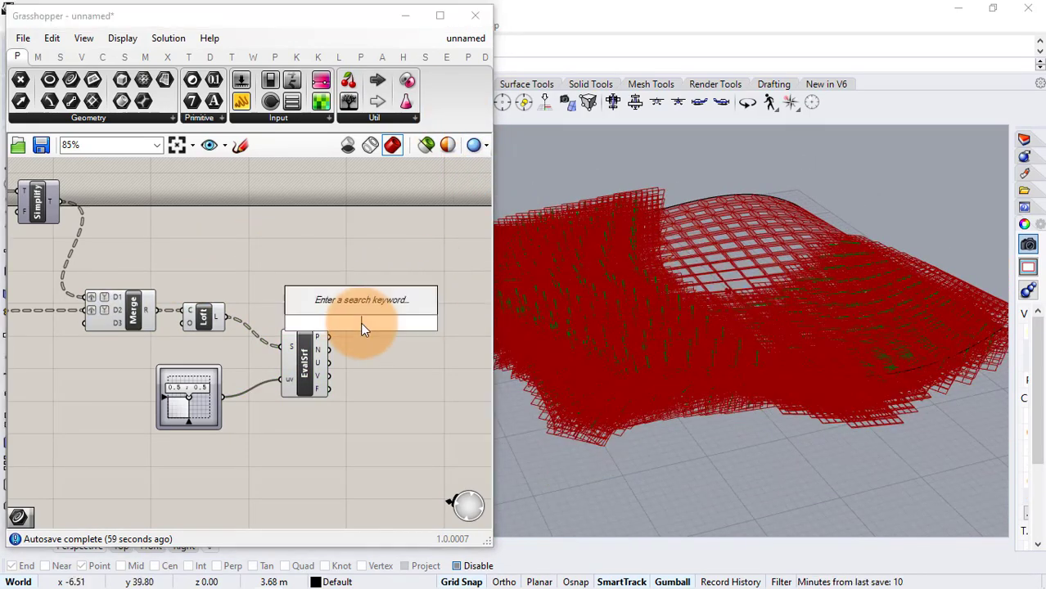
text(point)
click(373, 307)
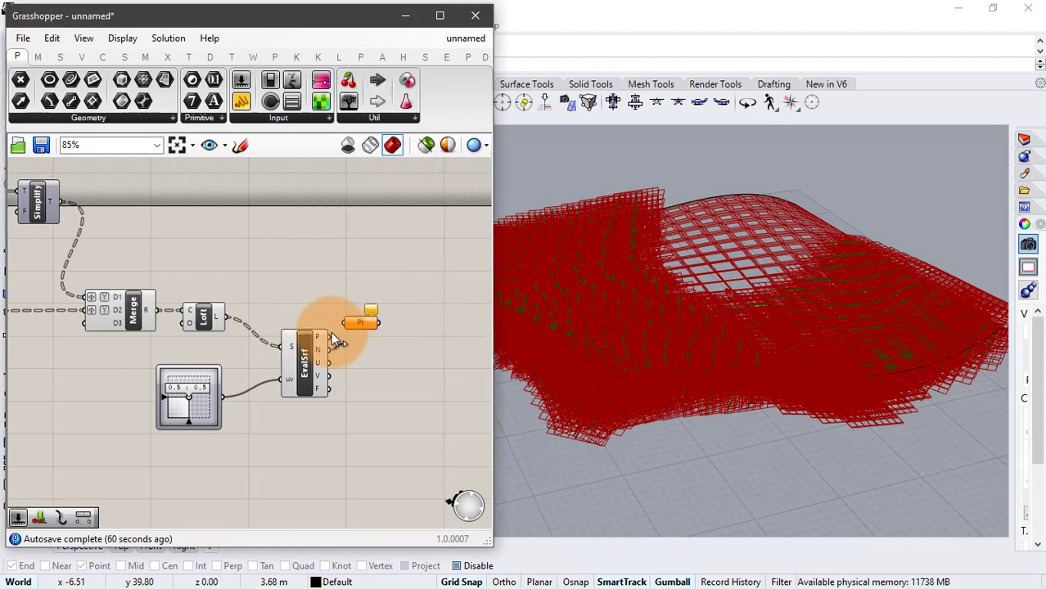
click(304, 359)
middle_click(303, 359)
click(356, 313)
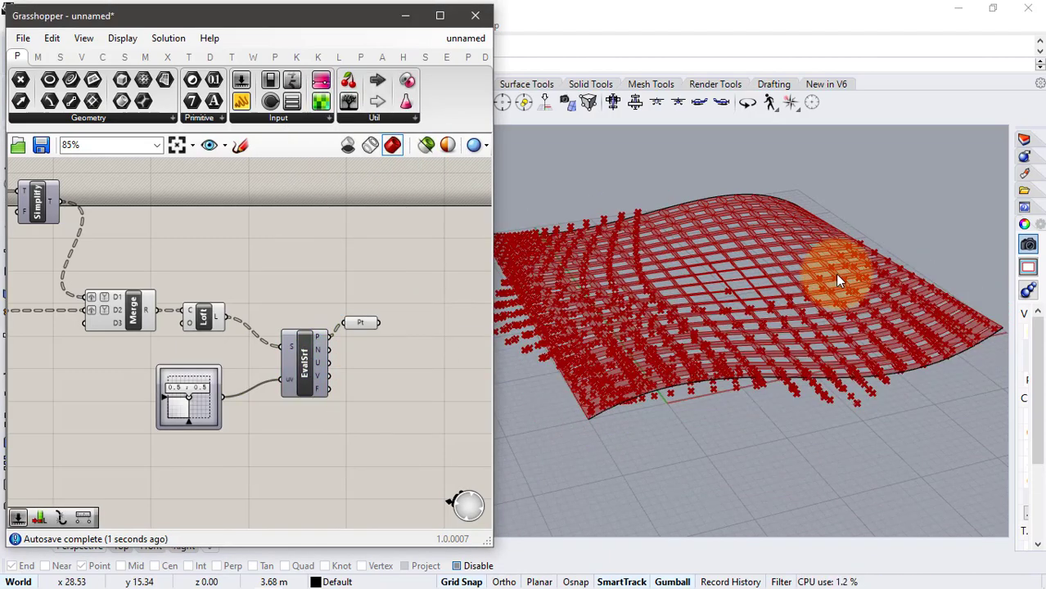
- Add a Scale component in the free space above the Point parameter
scroll(835, 299, up, 2)
right_drag(834, 303, 773, 339)
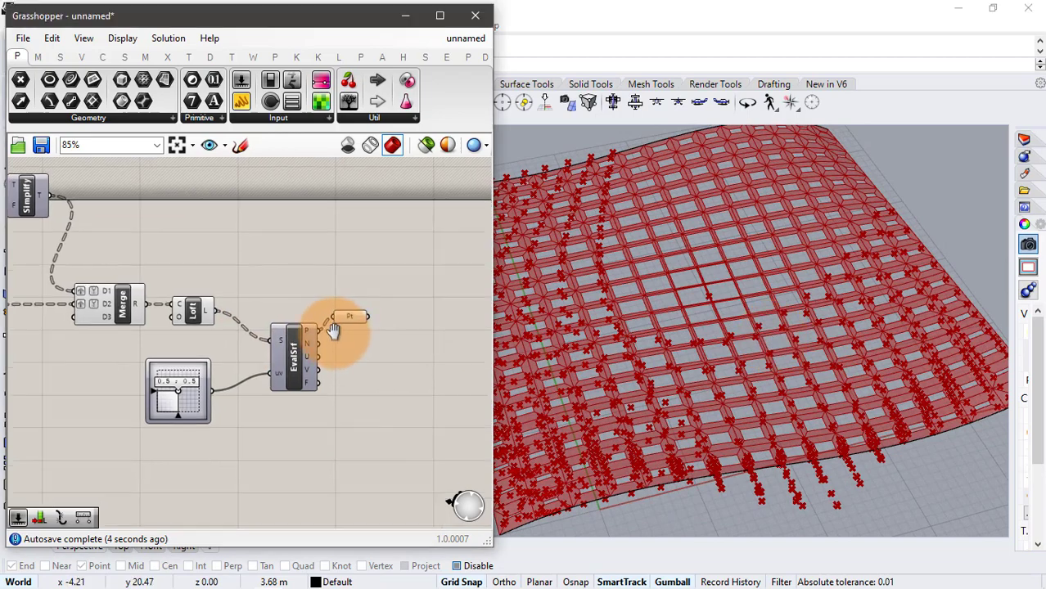
scroll(276, 328, up, 2)
double_click(327, 238)
text(sc)
key(Return)
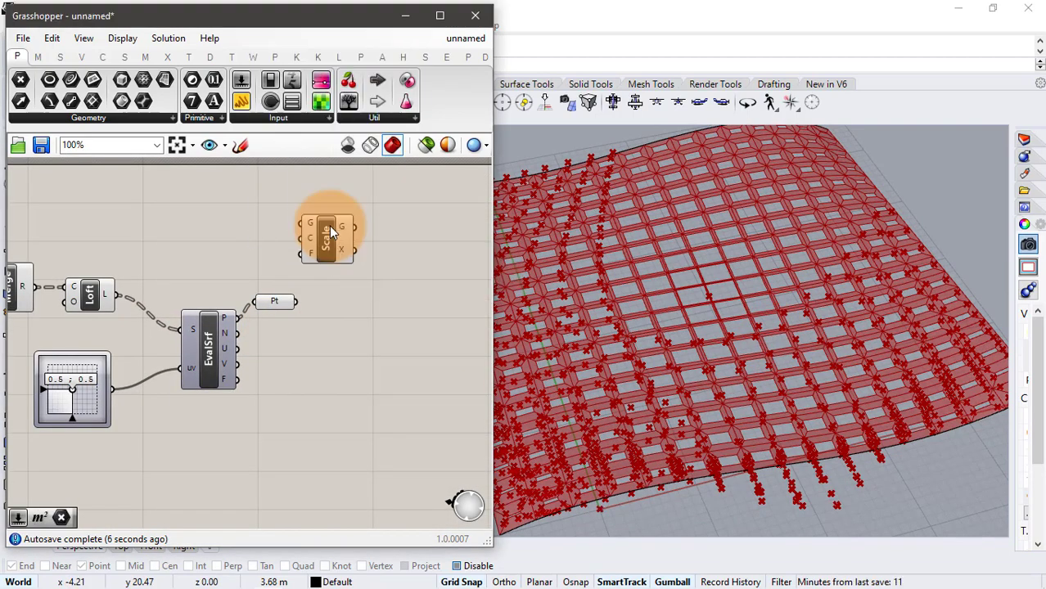
- Connect the Point parameter to Scale's C input and the exploded segments' Simplify Tree output to its G input
right_drag(305, 269, 357, 294)
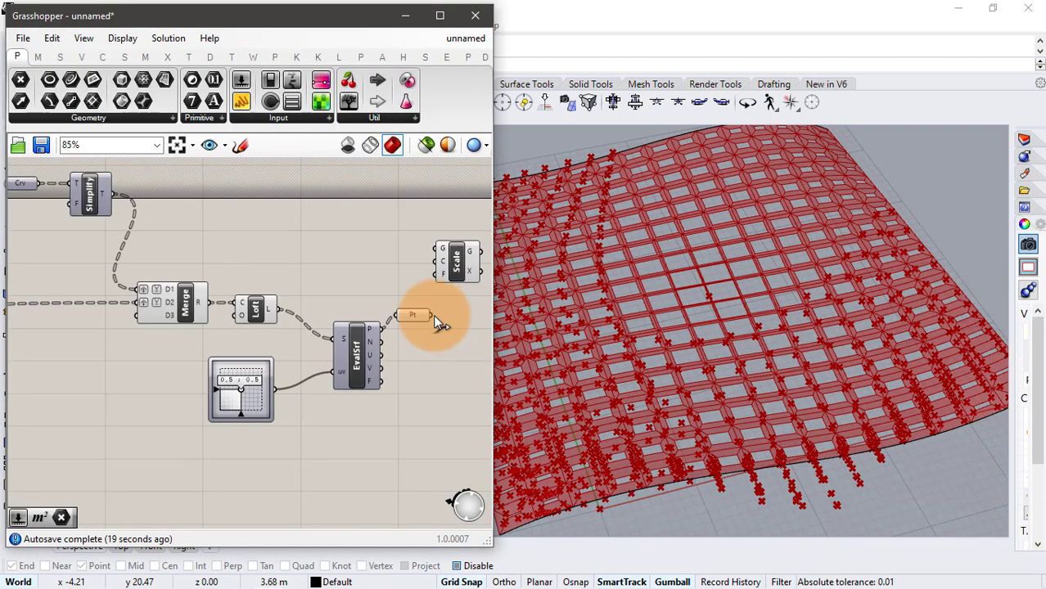
drag(432, 315, 434, 262)
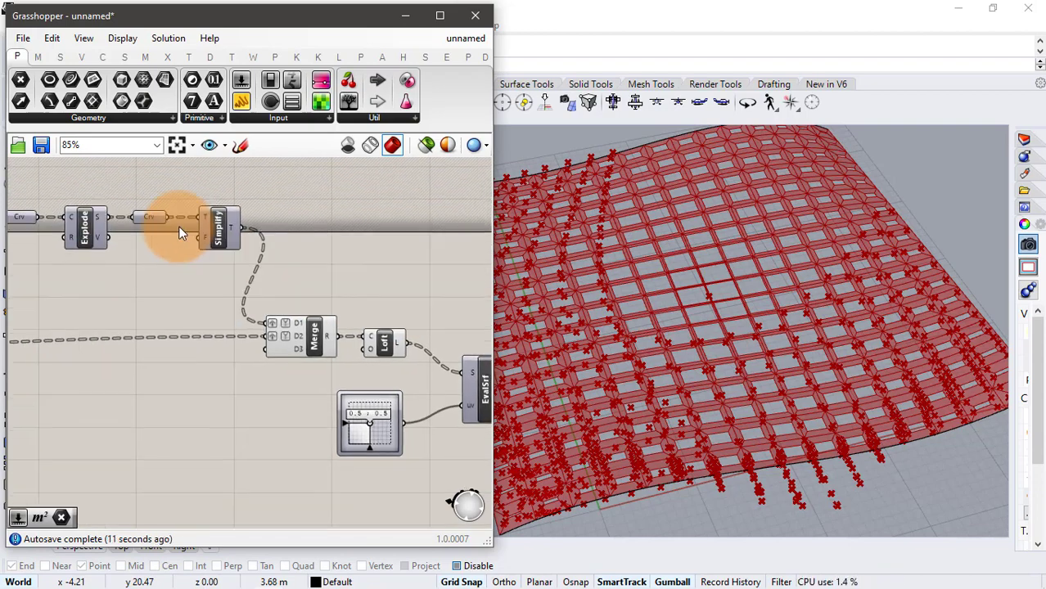
drag(237, 227, 391, 298)
click(292, 429)
- Add a number slider set to 0.90 and connect it to the F input of Scale
scroll(353, 378, up, 1)
right_drag(354, 378, 281, 380)
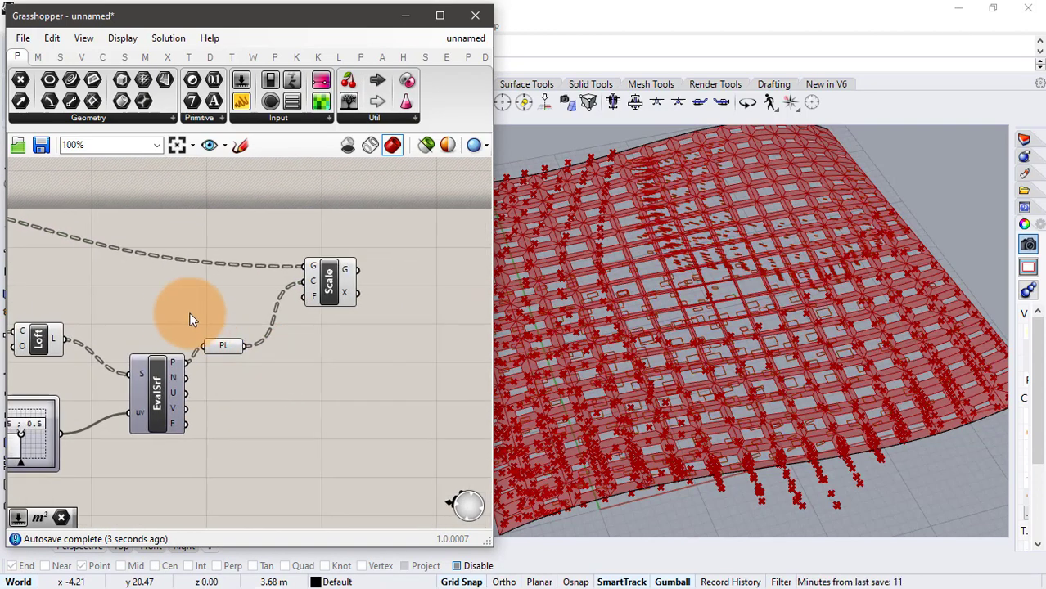
double_click(168, 318)
text(.9.9)
key(Return)
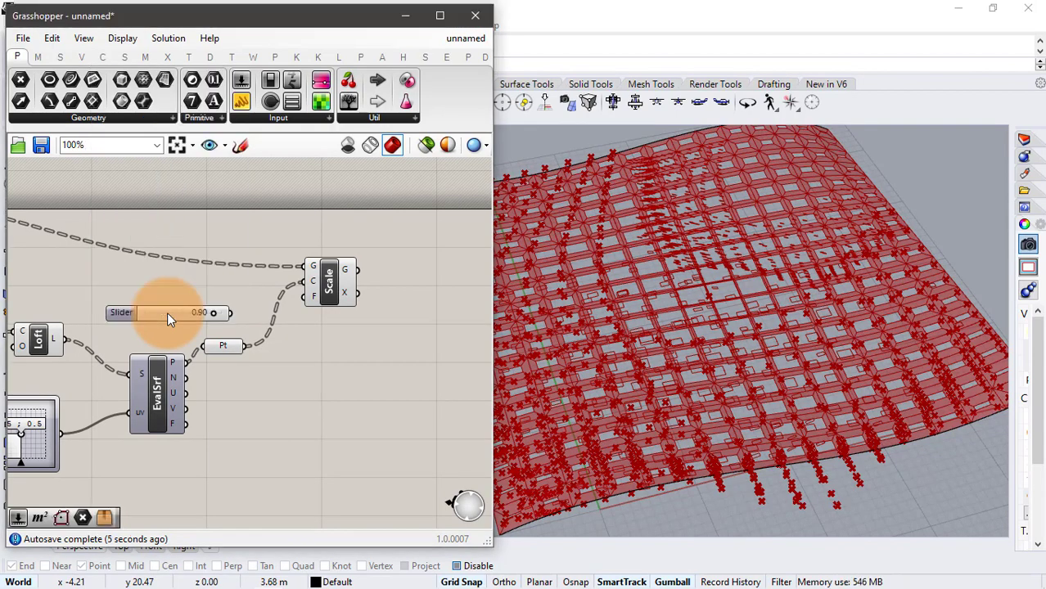
drag(231, 313, 301, 299)
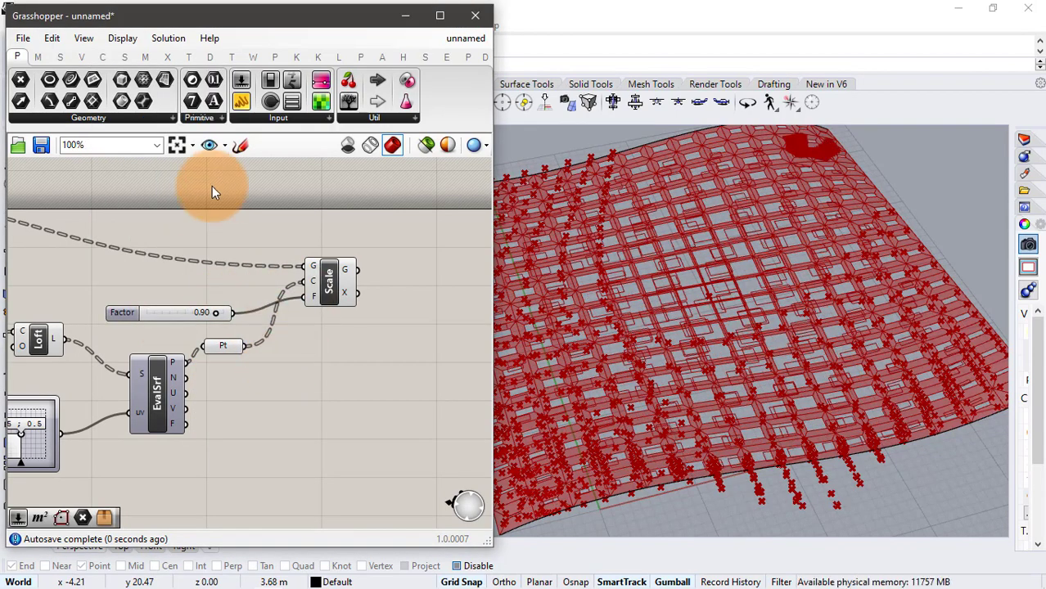
- Hide the previews of the components from the segments' Curve parameter and Simplify Tree through Merge, Loft and Evaluate Surface
right_drag(235, 188, 380, 215)
scroll(380, 214, down, 3)
drag(357, 189, 68, 482)
middle_click(174, 444)
click(221, 395)
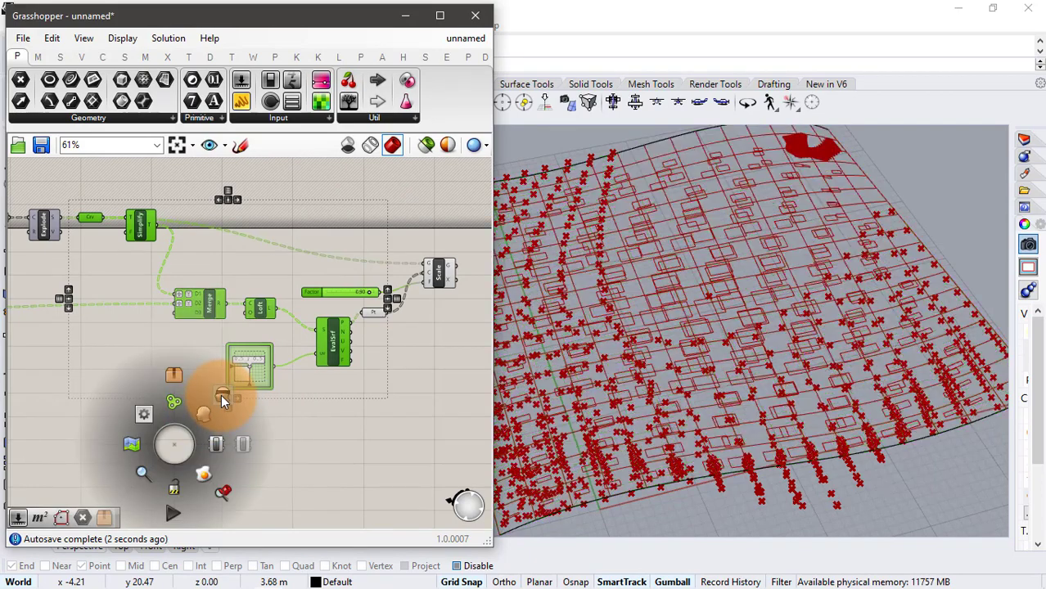
click(355, 304)
- Hide the previews of all the upstream components, from the start of the definition to the offset
scroll(383, 280, up, 3)
right_drag(383, 280, 292, 281)
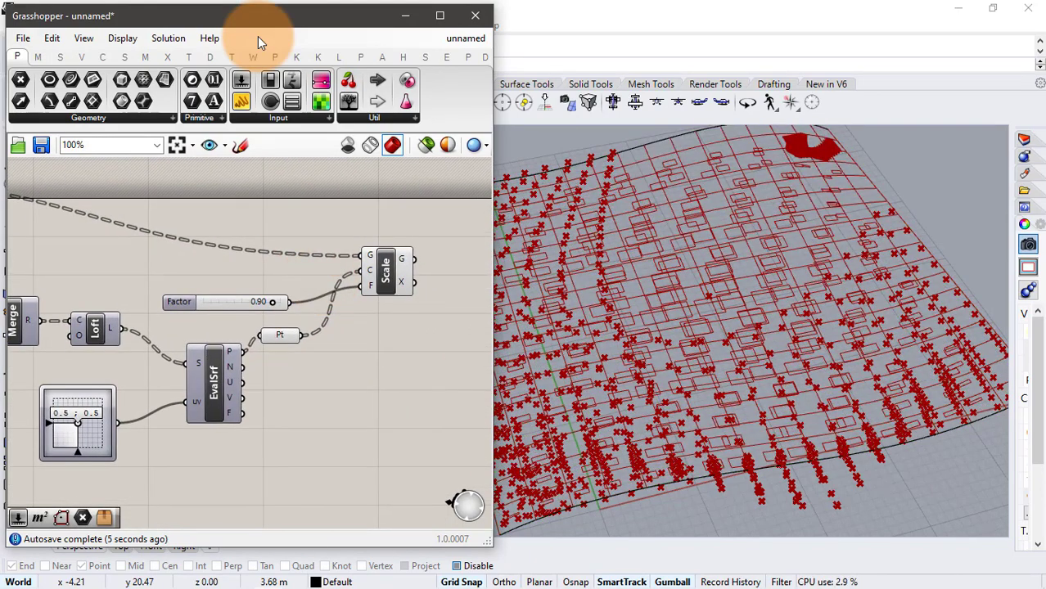
scroll(316, 260, down, 10)
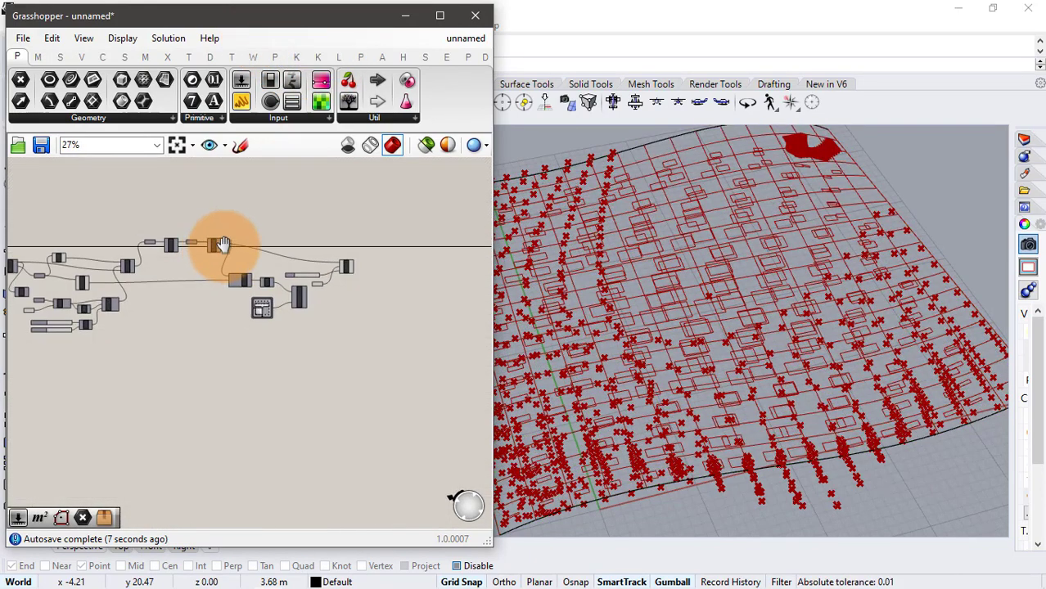
drag(253, 201, 104, 313)
middle_click(252, 336)
click(298, 293)
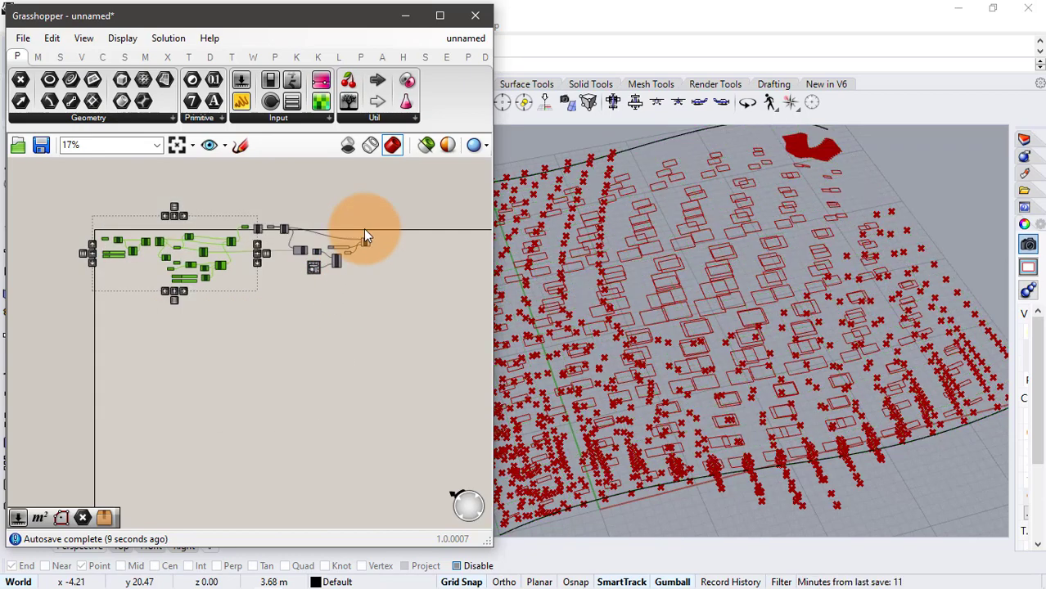
- Hide the preview of the Point parameter connected to Evaluate Surface
scroll(364, 229, up, 4)
scroll(365, 236, up, 5)
click(273, 337)
middle_click(274, 338)
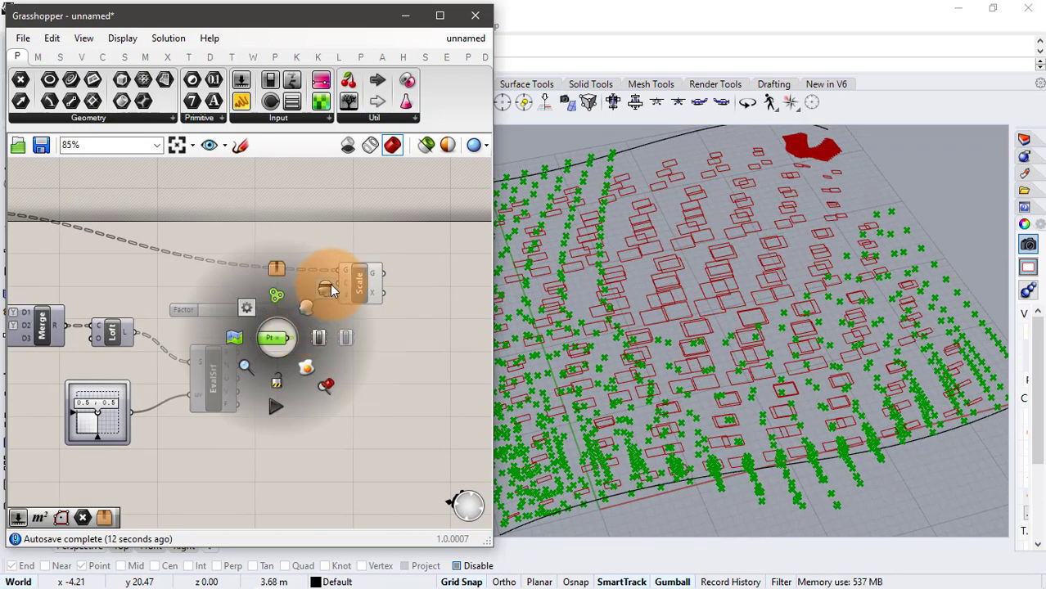
click(329, 284)
- Set the Factor slider feeding the Scale component to 0.98
scroll(805, 275, down, 4)
scroll(789, 263, up, 2)
scroll(313, 363, up, 1)
right_drag(313, 363, 250, 353)
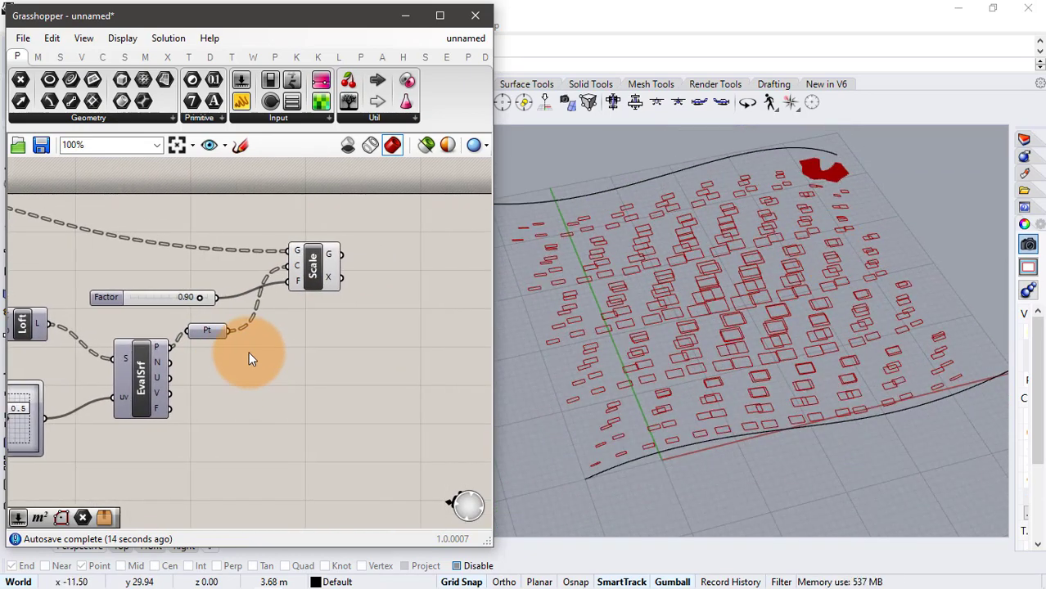
scroll(226, 320, up, 2)
drag(202, 293, 154, 296)
drag(142, 298, 202, 307)
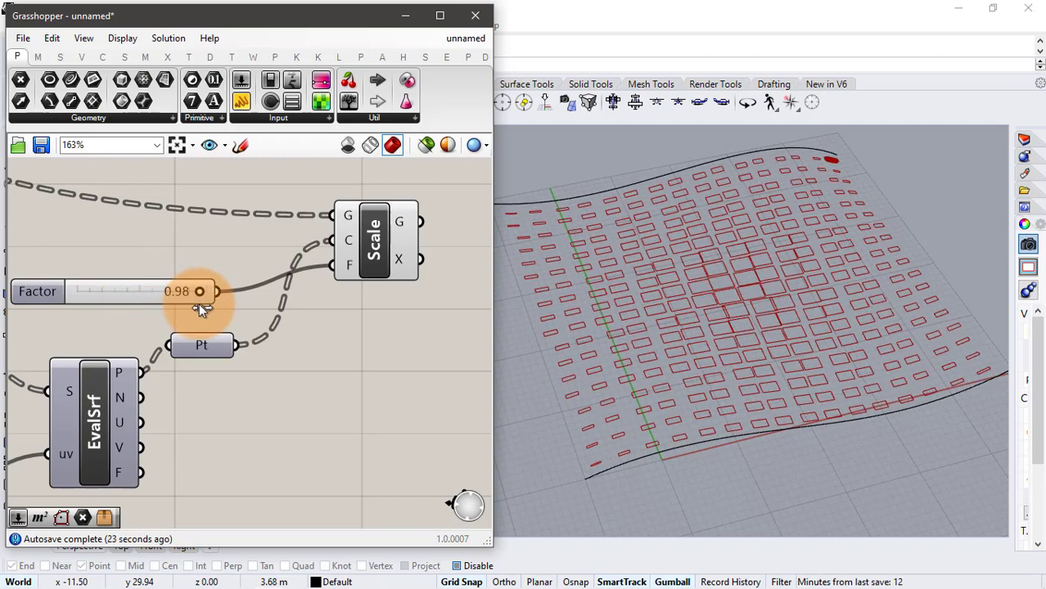
- Reparameterize the S input of Evaluate Surface
scroll(231, 295, down, 1)
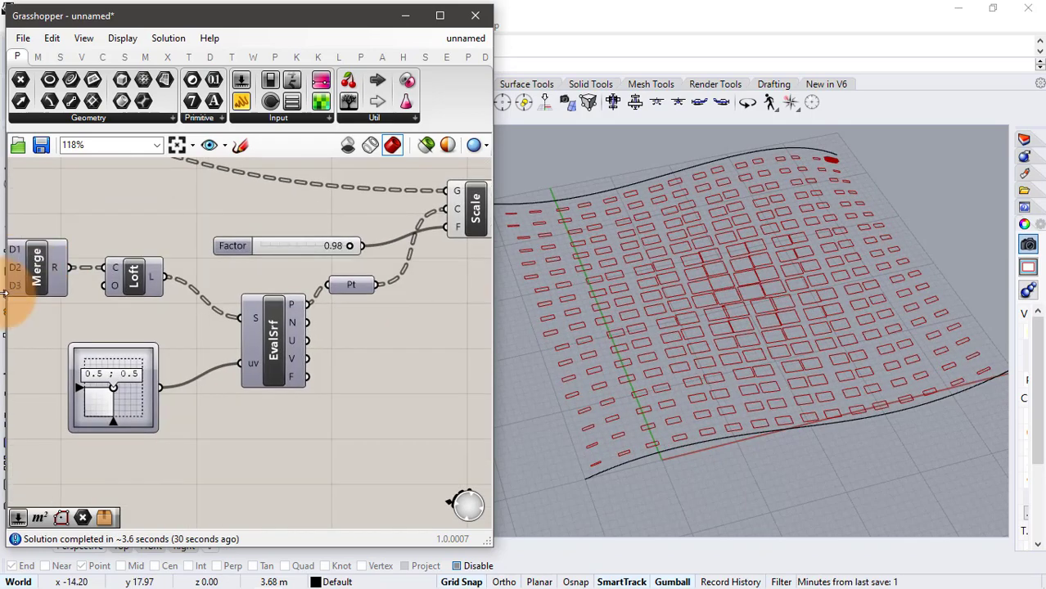
scroll(214, 303, up, 1)
right_click(274, 342)
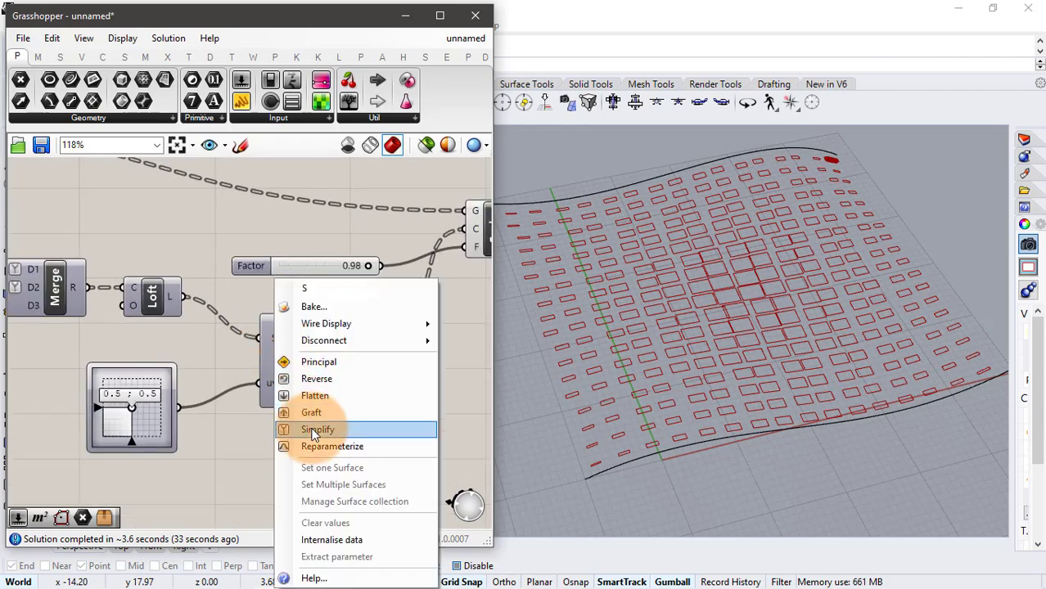
click(318, 441)
- Add a Merge component after Scale, leaving space between the two
right_drag(425, 338, 244, 352)
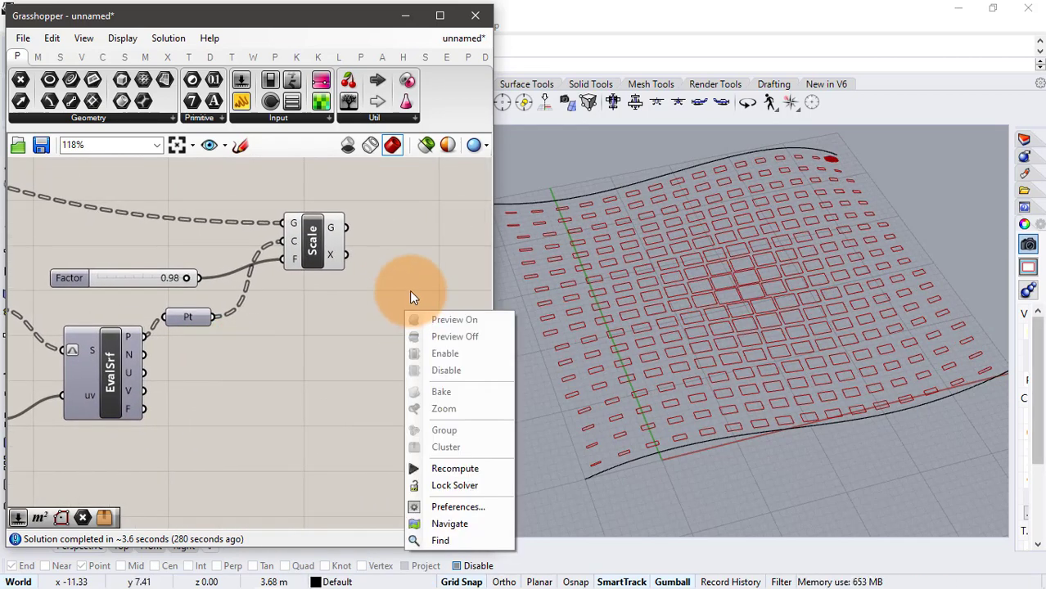
right_drag(409, 290, 247, 313)
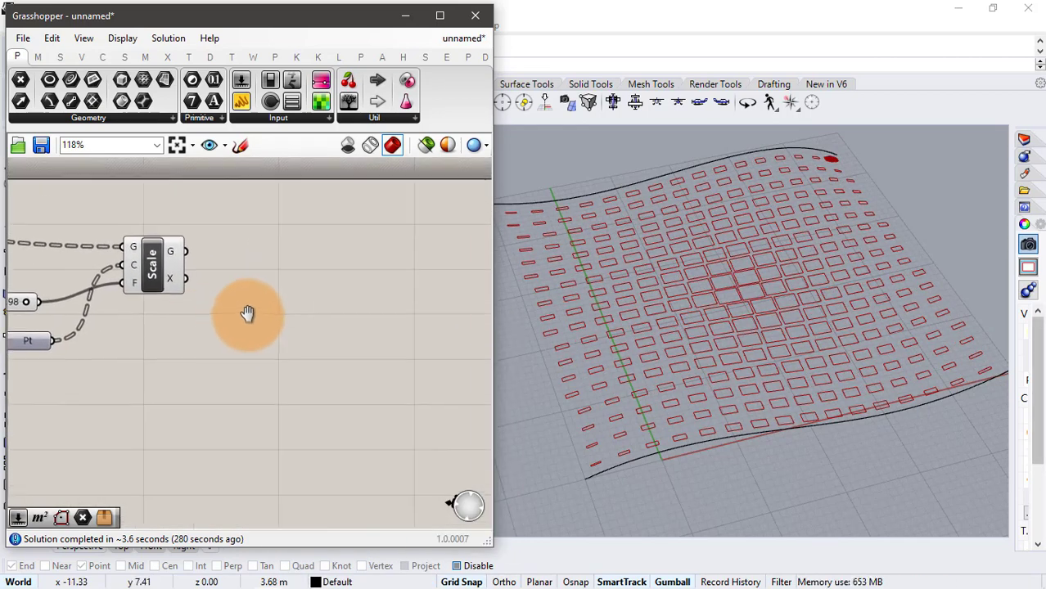
double_click(288, 262)
text(merge)
key(Return)
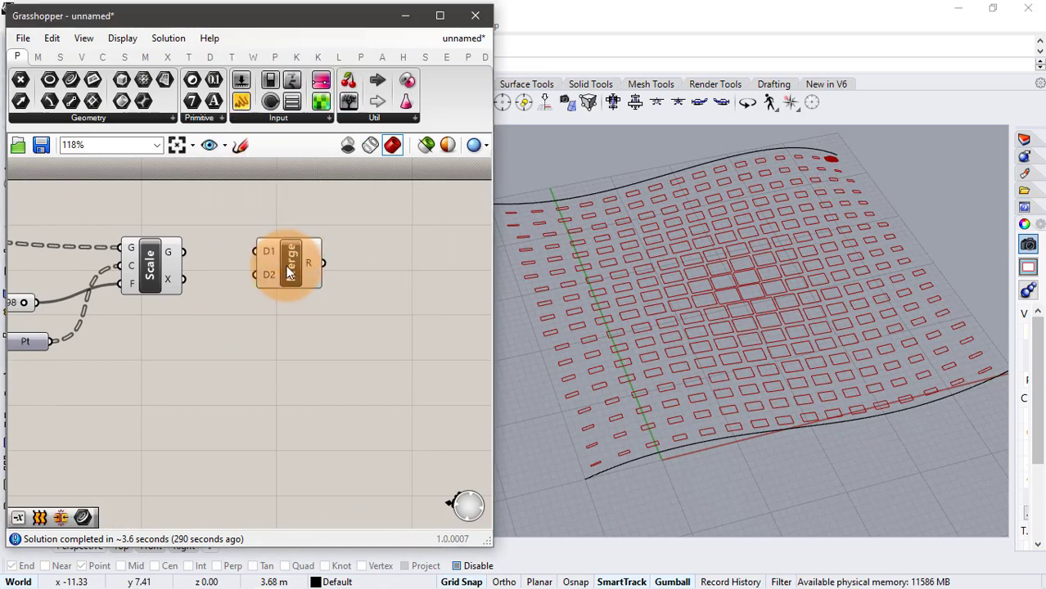
right_drag(288, 262, 348, 234)
right_drag(350, 294, 298, 324)
drag(302, 276, 354, 256)
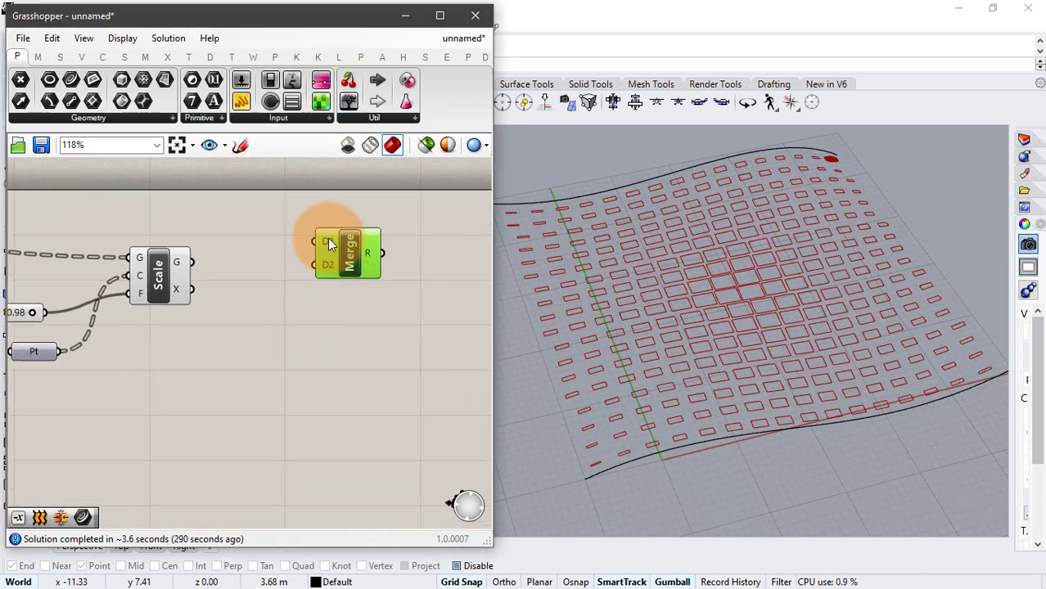
- Graft the D1 and D2 inputs of the new Merge component
right_click(328, 238)
click(352, 351)
right_click(324, 265)
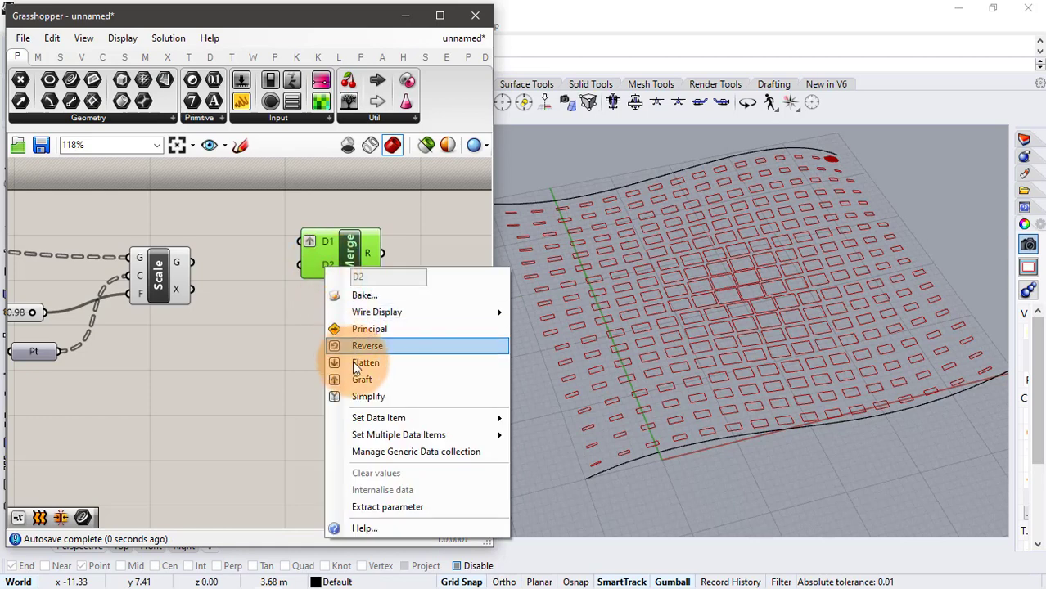
click(356, 381)
click(356, 380)
- Connect the Curve parameter of the exploded segments to the D1 input of the new Merge
scroll(352, 283, down, 2)
right_drag(192, 256, 419, 271)
right_drag(175, 233, 208, 230)
drag(150, 231, 145, 262)
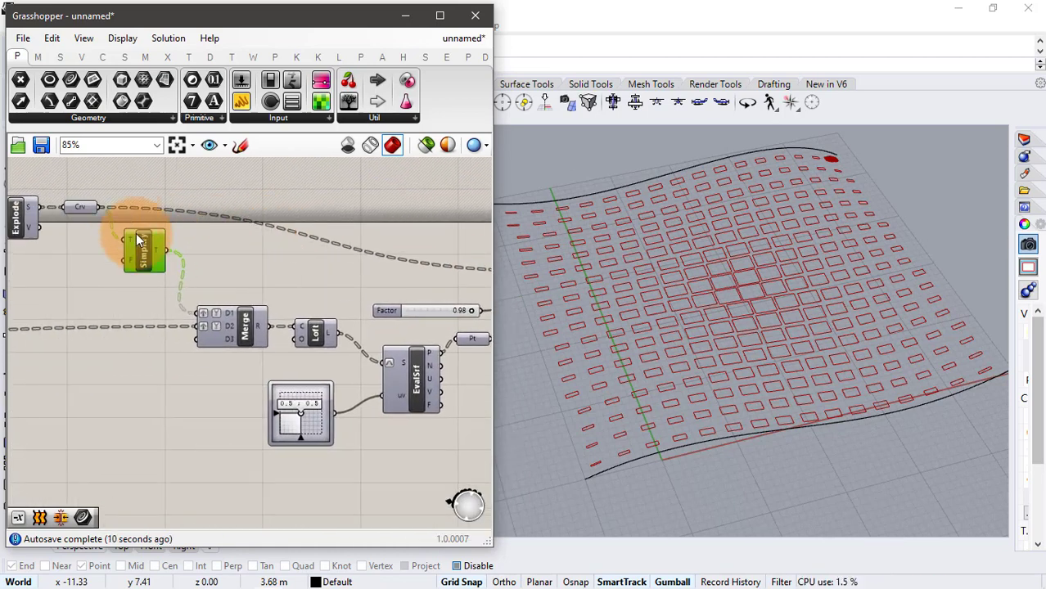
drag(103, 212, 308, 259)
click(322, 276)
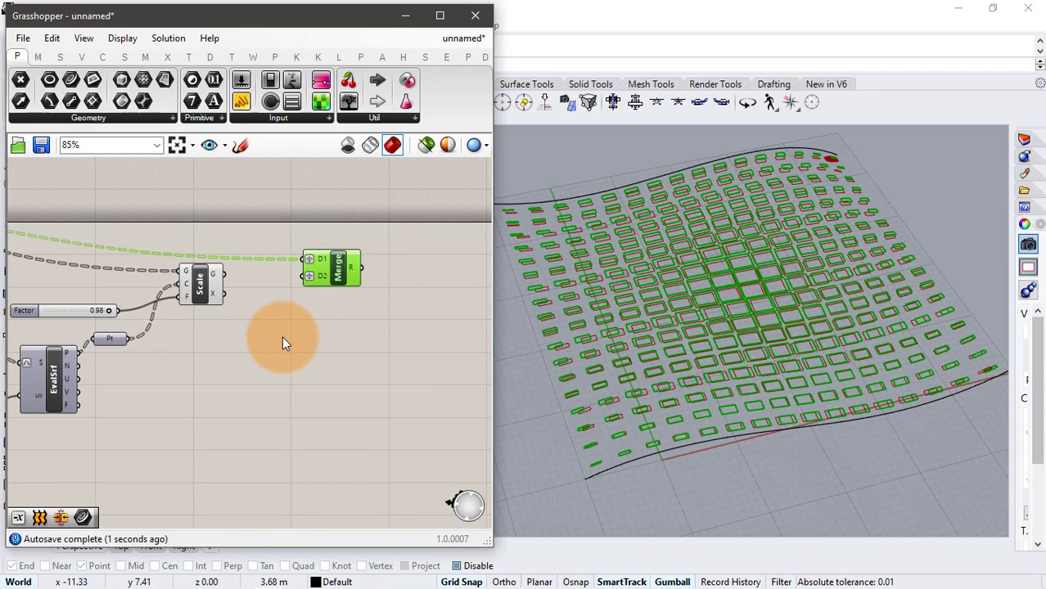
- Add a Move component, connect Scale's G output to its G input, and shift Merge further away to make room
click(282, 336)
scroll(278, 281, up, 2)
double_click(245, 339)
text(mo)
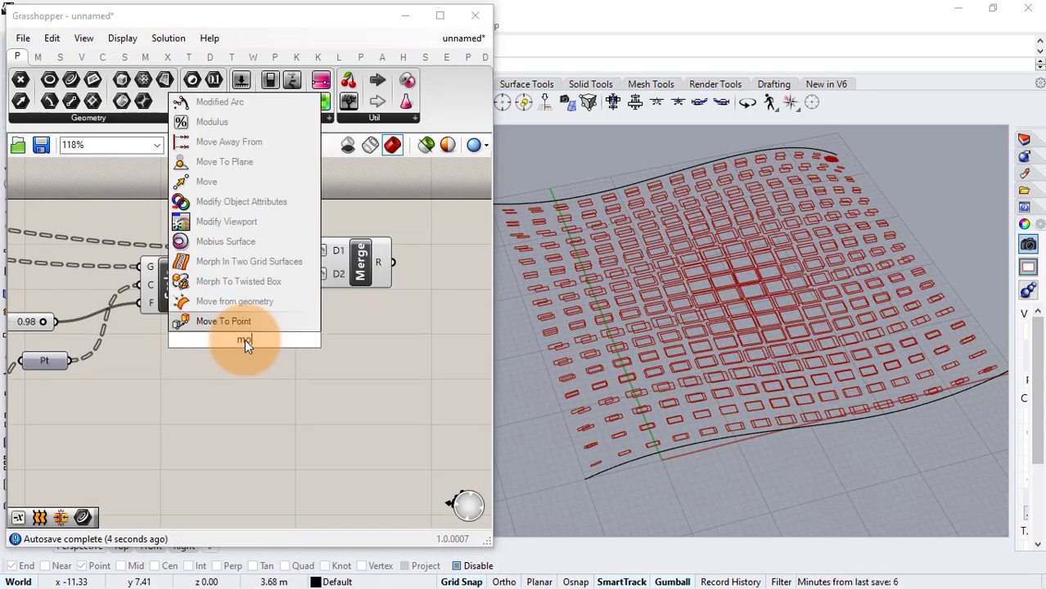
text(ve)
key(Return)
drag(202, 271, 257, 352)
click(328, 349)
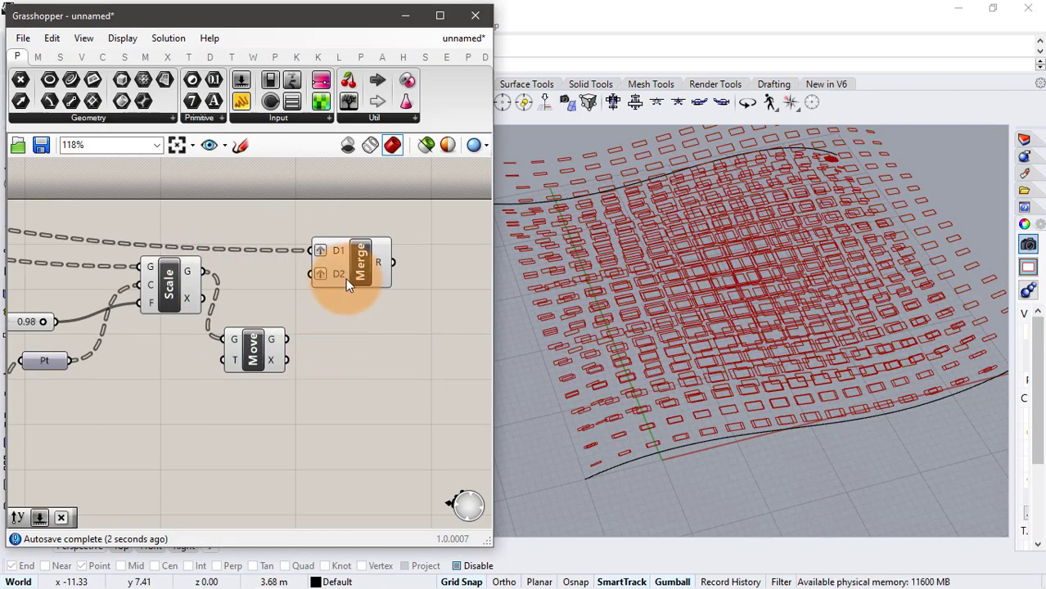
drag(346, 278, 388, 277)
click(349, 373)
- Add a Multiplication component, feeding Evaluate Surface's N output into A and its R result into Move's T input
right_drag(252, 355, 361, 310)
scroll(362, 310, down, 2)
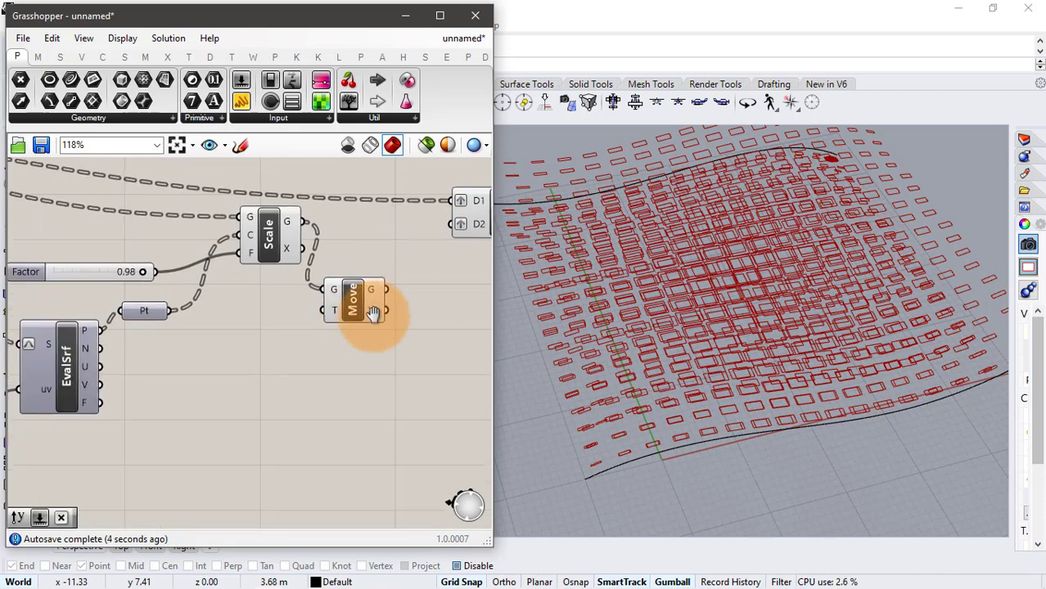
double_click(257, 398)
text(multi)
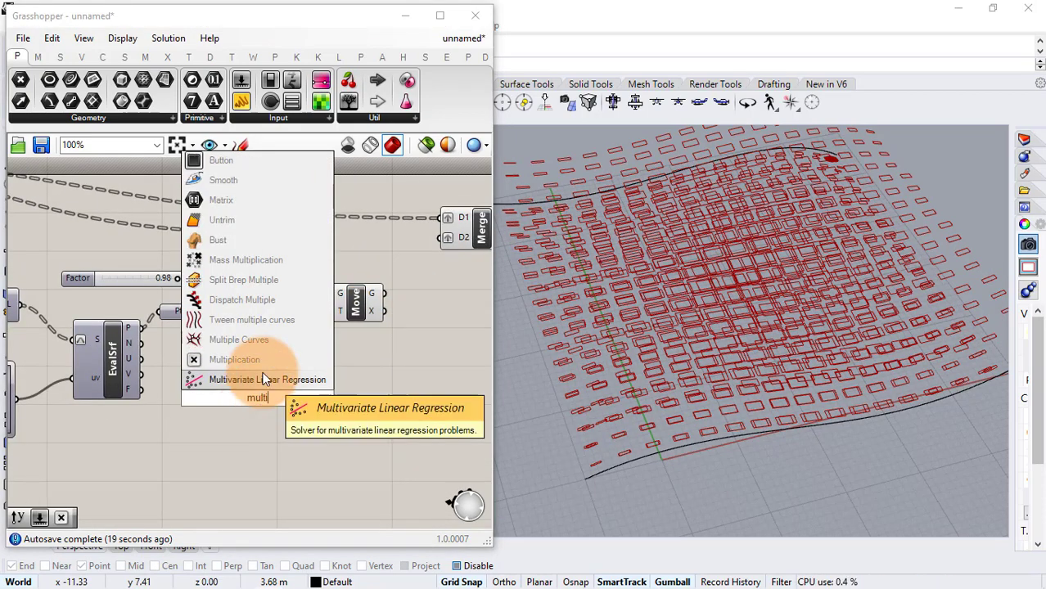
click(257, 360)
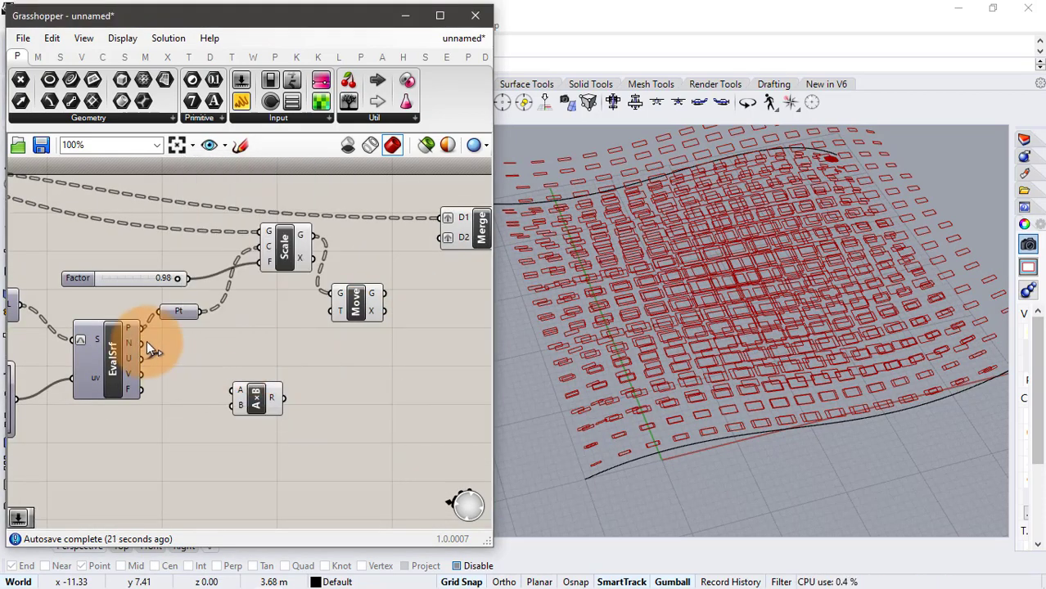
drag(146, 341, 331, 311)
right_drag(299, 400, 334, 340)
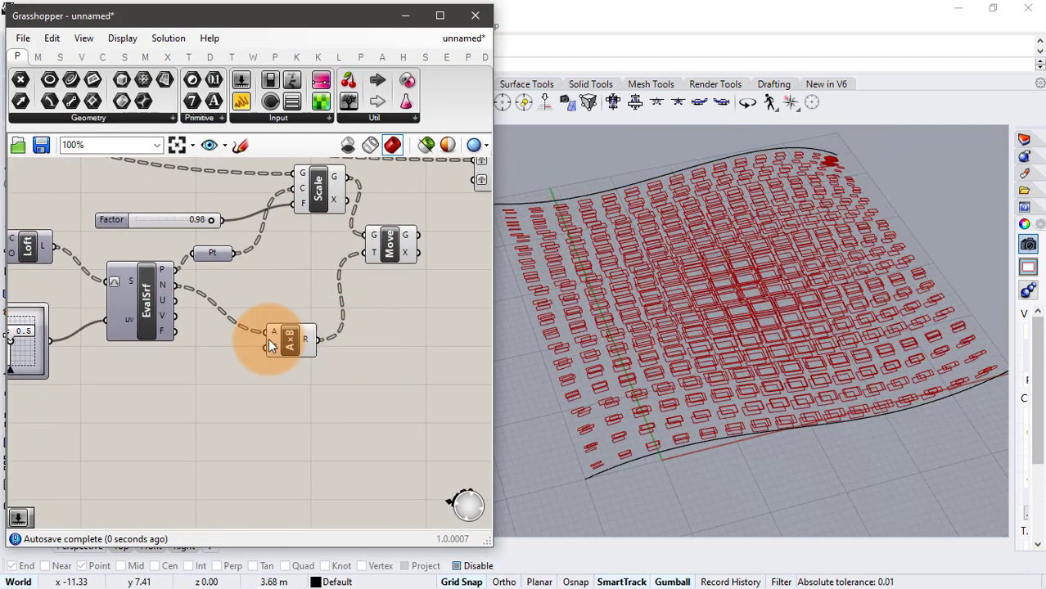
- Add a number slider ranging from -5.00 to 5.00, connect it to Multiplication's B input and set it to -1.10
scroll(268, 338, up, 2)
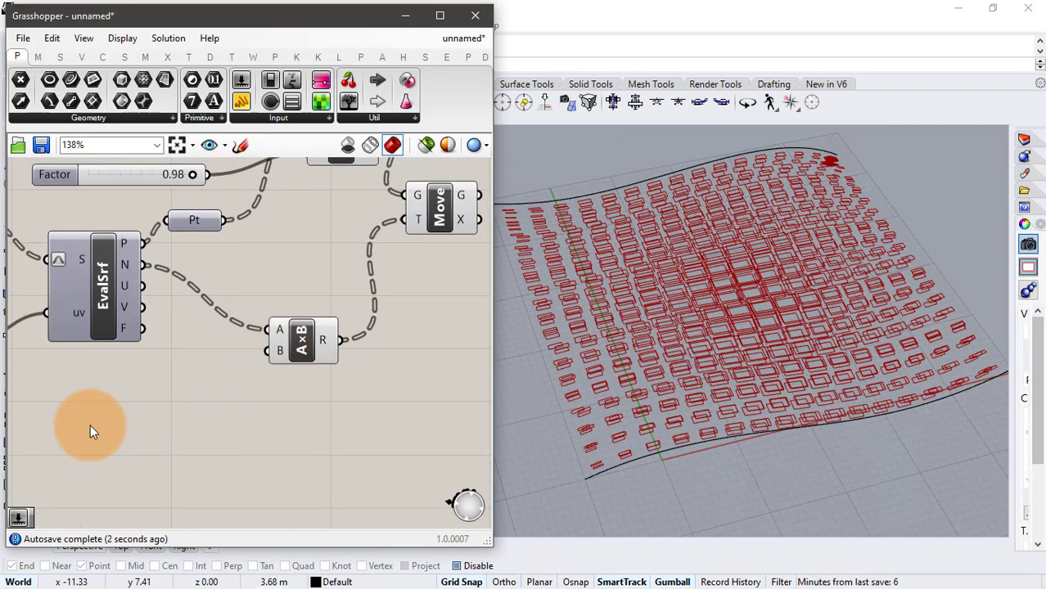
double_click(110, 411)
text(-5)
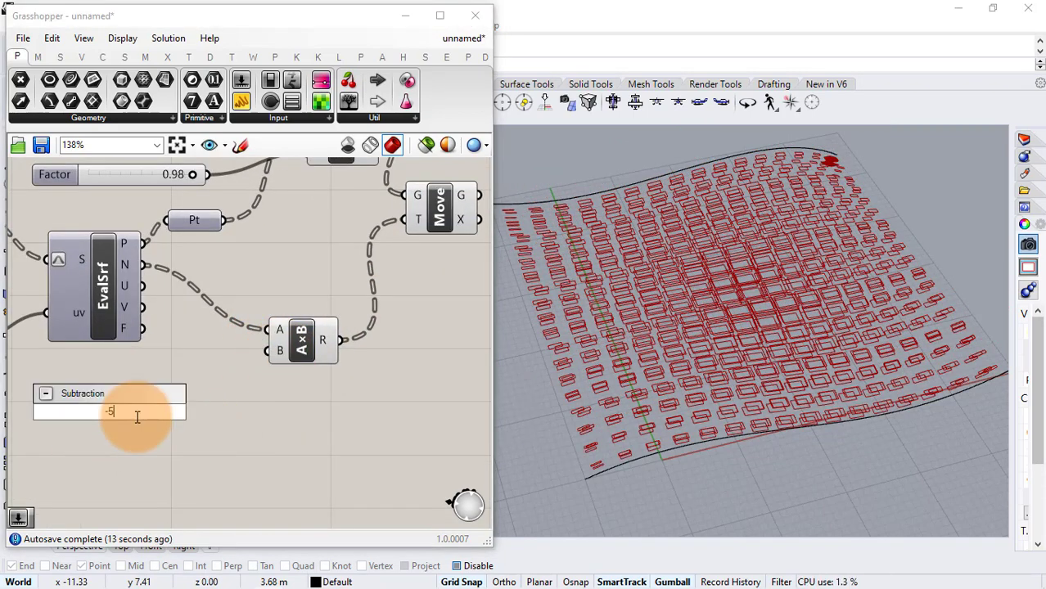
text(.00)
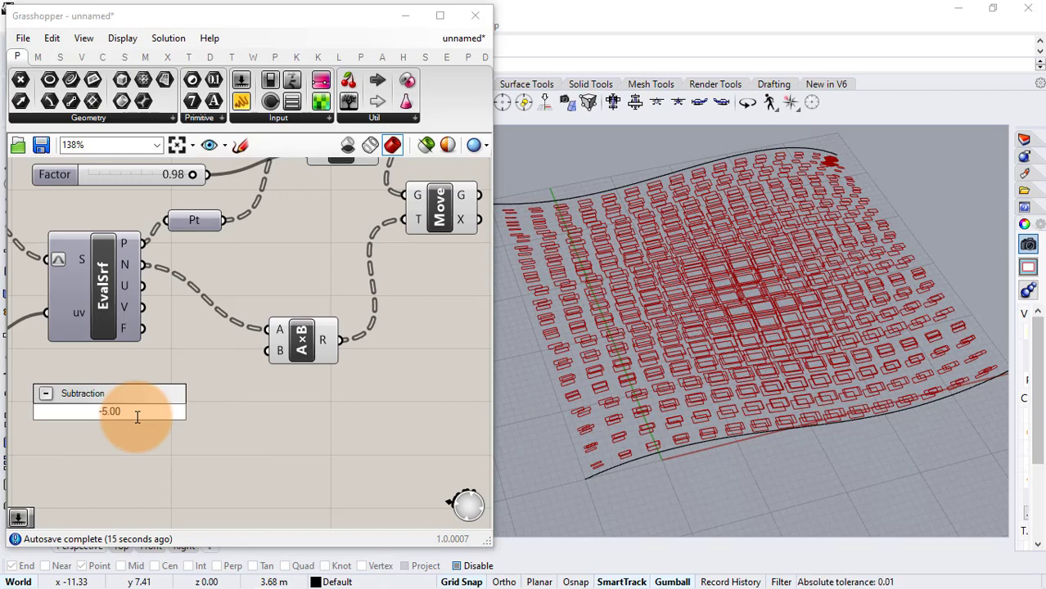
text(<5.00)
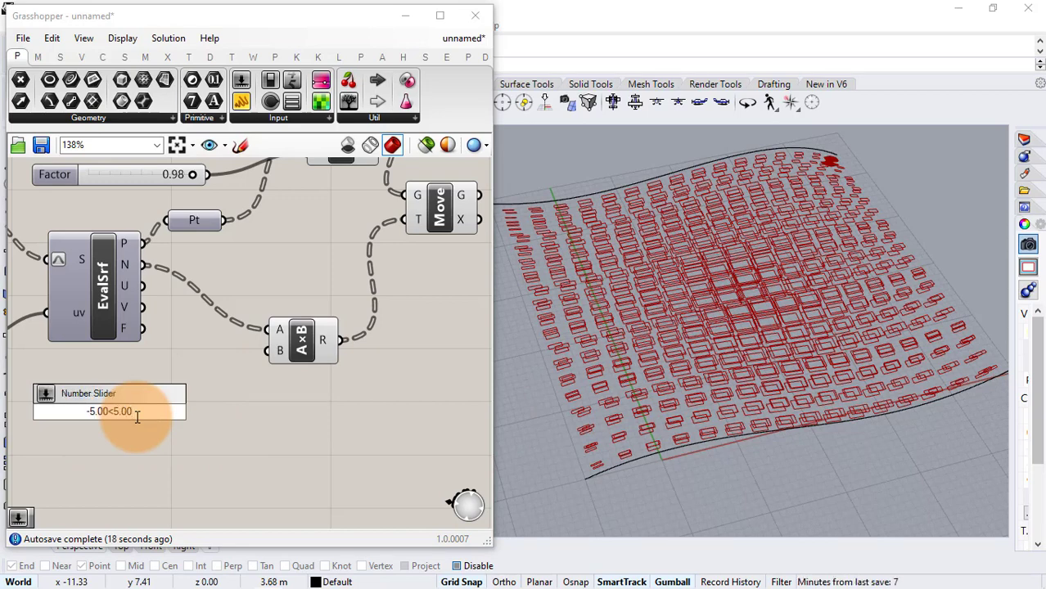
key(Return)
drag(82, 417, 120, 433)
drag(197, 411, 264, 366)
scroll(274, 396, down, 2)
scroll(304, 366, down, 3)
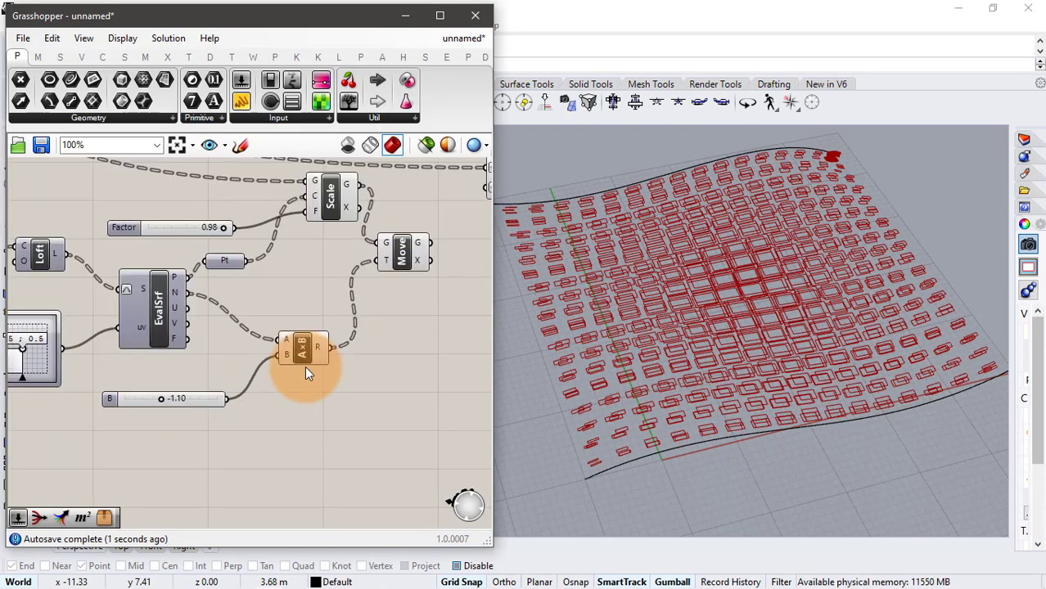
- Add a Curve parameter, connecting Move's G output to it and its output to the D2 input of Merge
scroll(415, 259, up, 4)
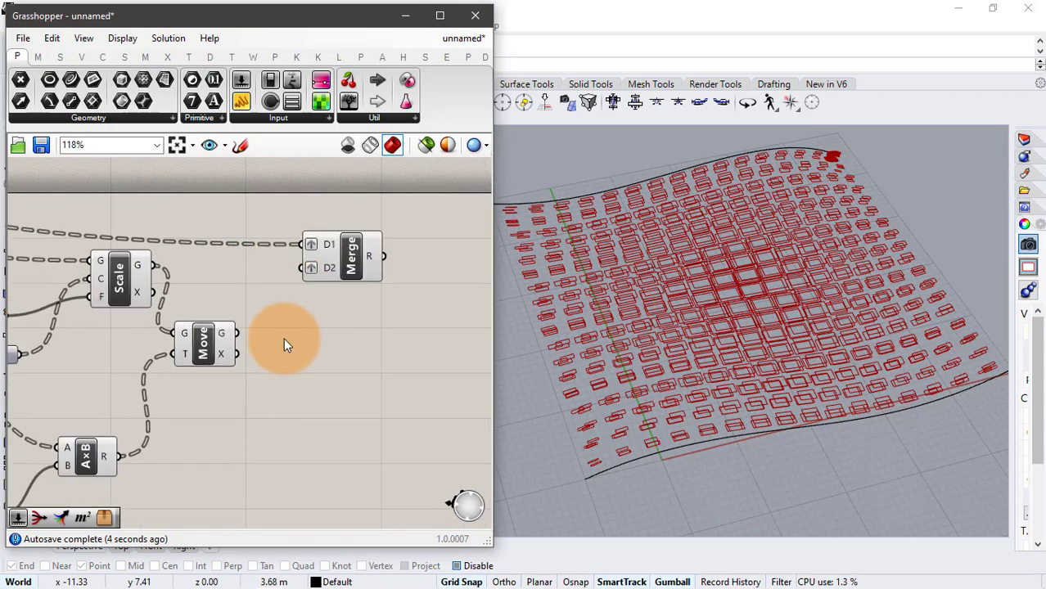
double_click(283, 338)
text(crv)
click(272, 325)
drag(238, 337, 378, 271)
click(356, 315)
click(380, 347)
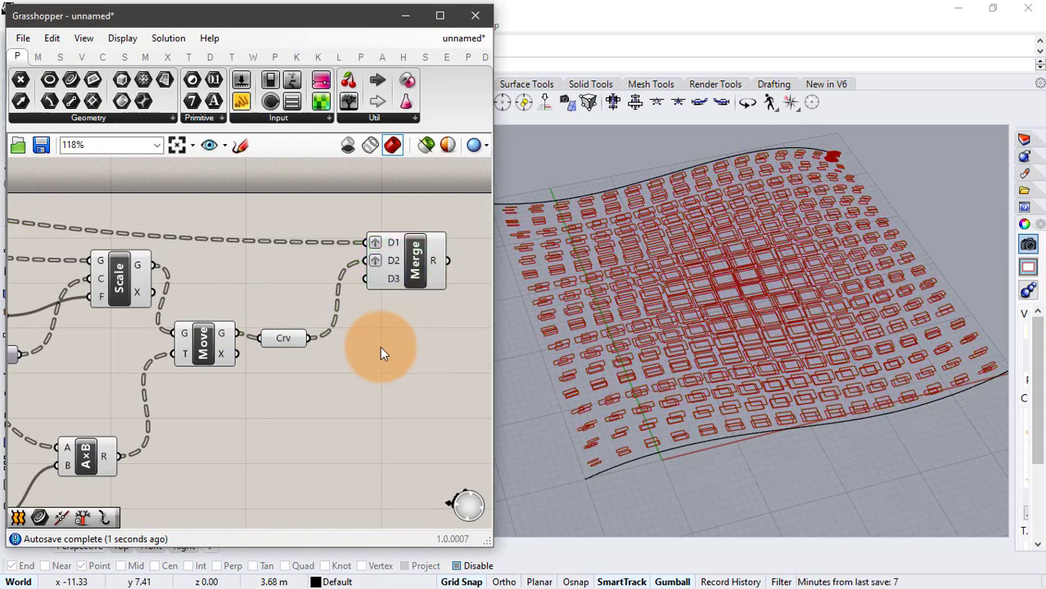
- Hide the previews of Scale, Move, Multiplication and the Curve parameter after Move
click(280, 337)
scroll(324, 179, down, 3)
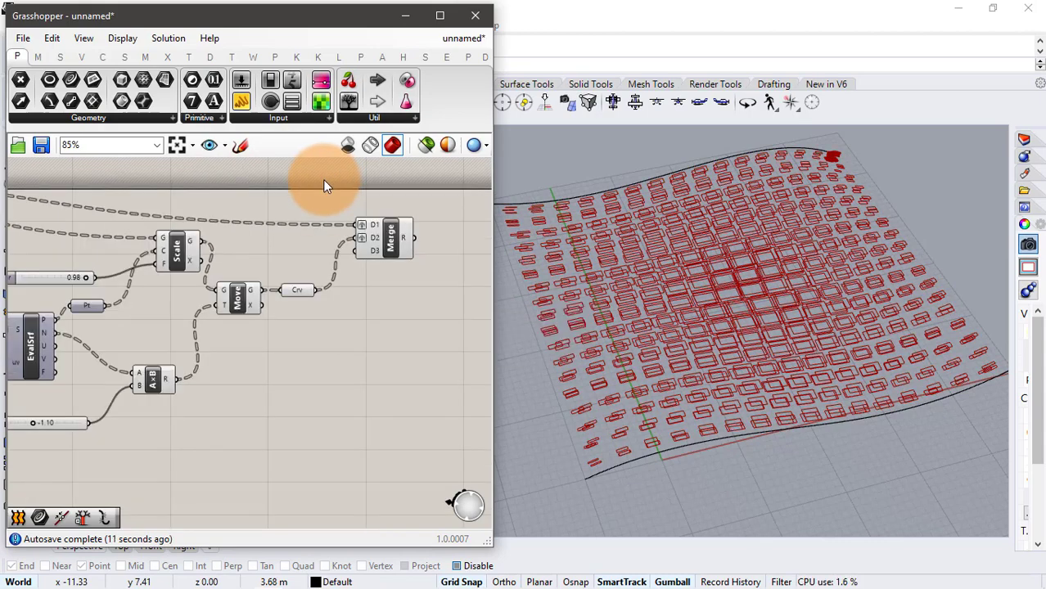
scroll(324, 180, up, 1)
drag(322, 179, 70, 441)
middle_click(235, 426)
click(254, 420)
click(358, 330)
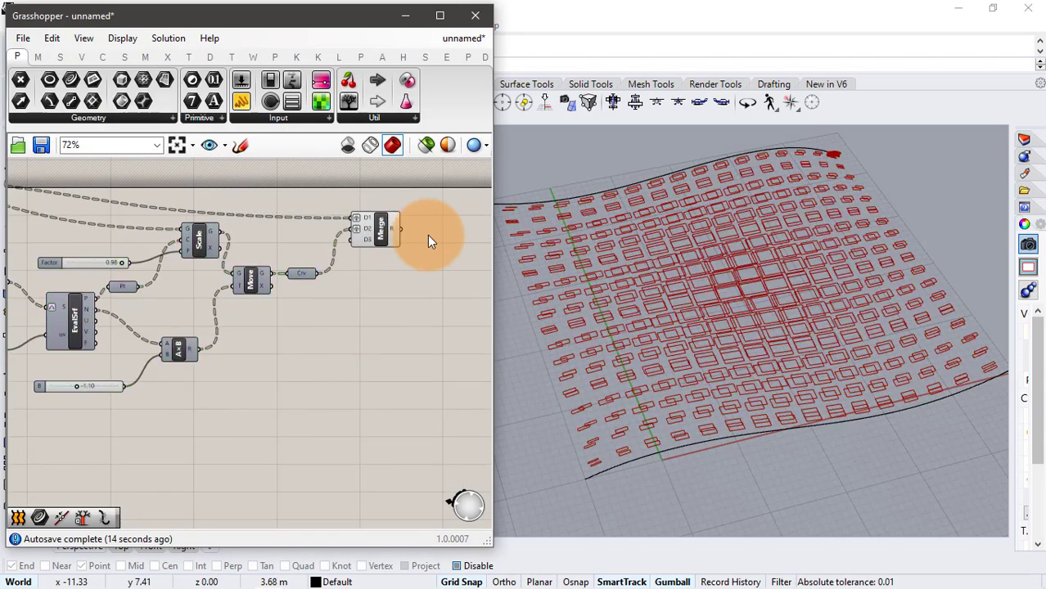
- Add a Loft component after the new Merge and connect Merge's R output to its C input
scroll(427, 235, up, 3)
right_drag(427, 235, 359, 252)
double_click(359, 252)
text(loft)
click(361, 245)
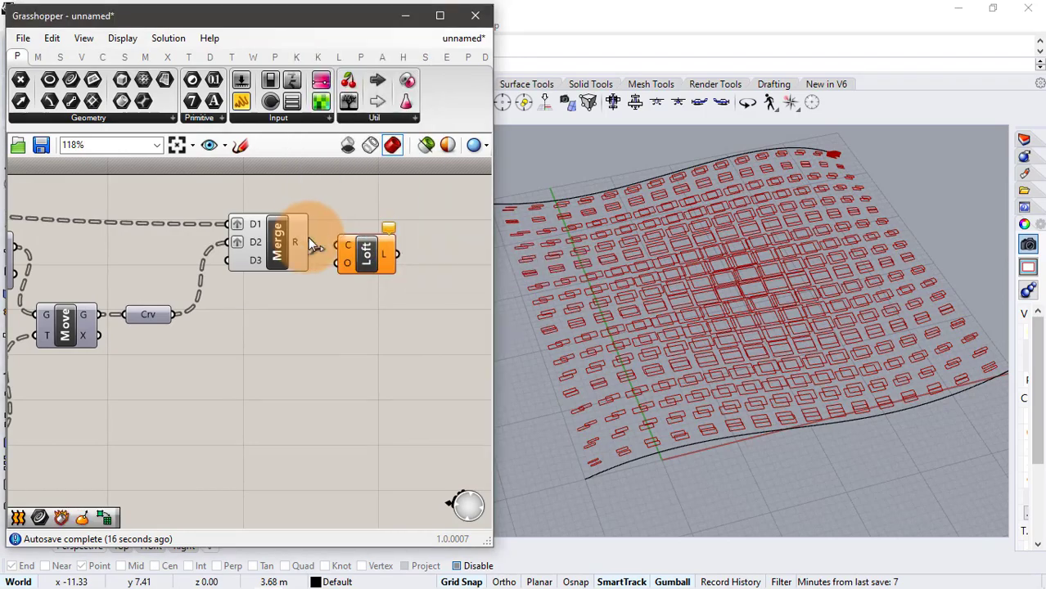
drag(310, 242, 337, 245)
drag(358, 256, 358, 270)
click(441, 370)
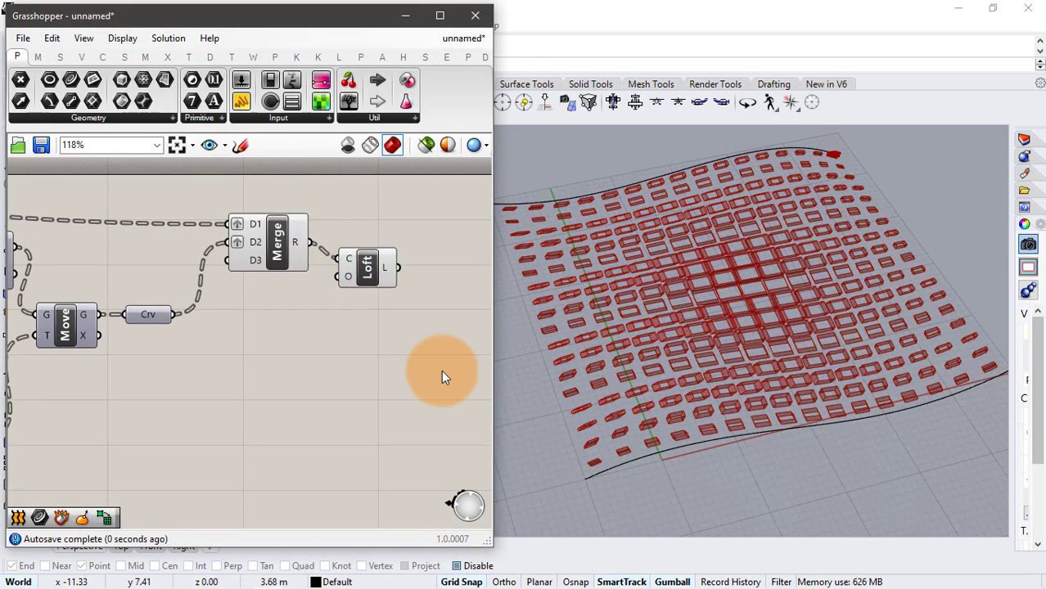
- Set the B slider that multiplies the surface normals to 0.77
scroll(778, 413, up, 4)
right_drag(793, 429, 868, 374)
right_drag(211, 395, 248, 336)
scroll(245, 344, down, 1)
scroll(205, 364, up, 3)
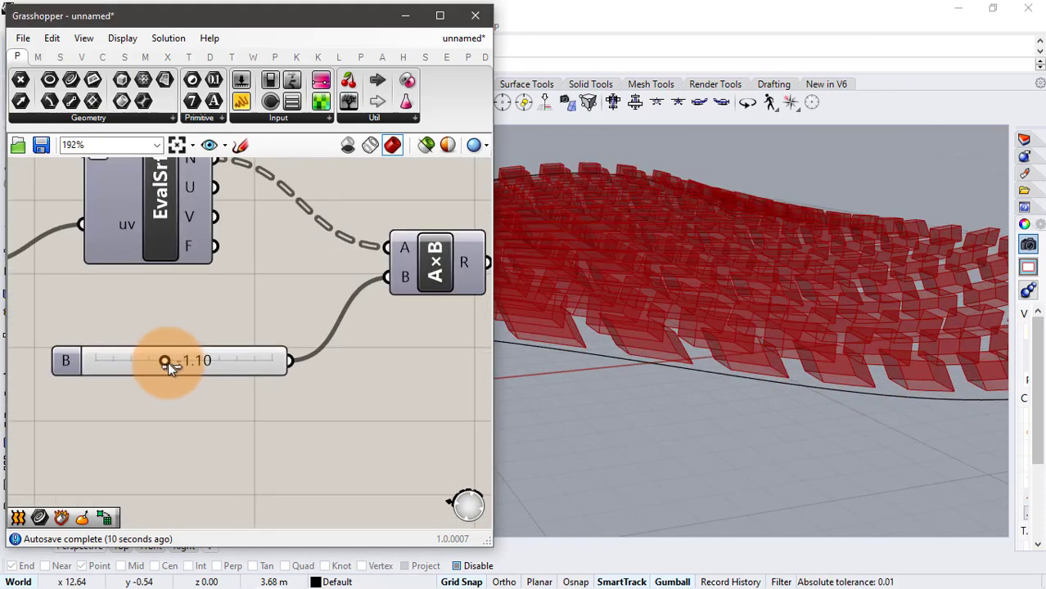
drag(167, 361, 197, 363)
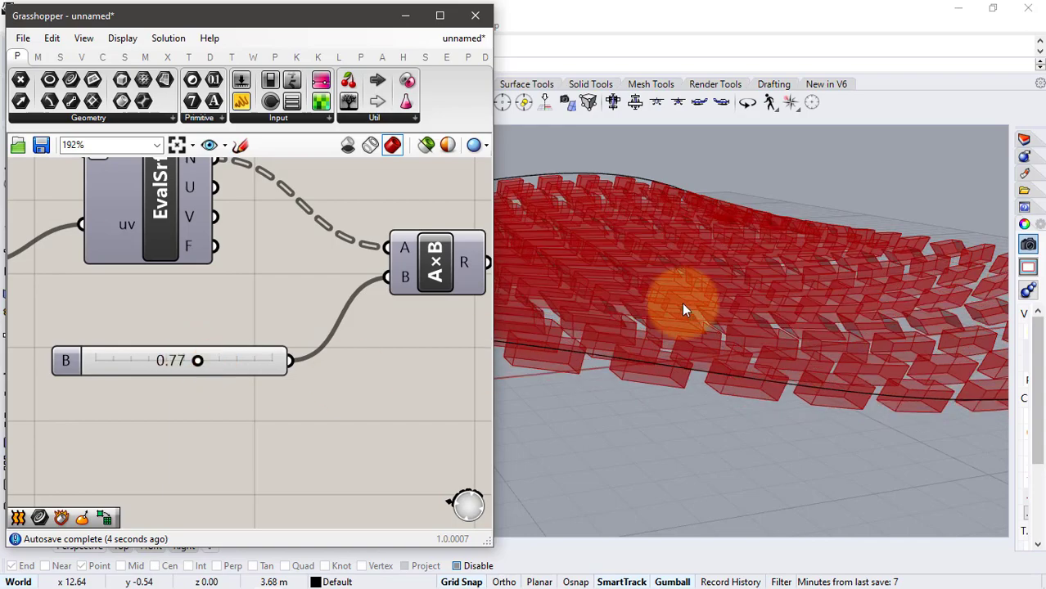
right_drag(681, 302, 750, 313)
scroll(768, 401, up, 6)
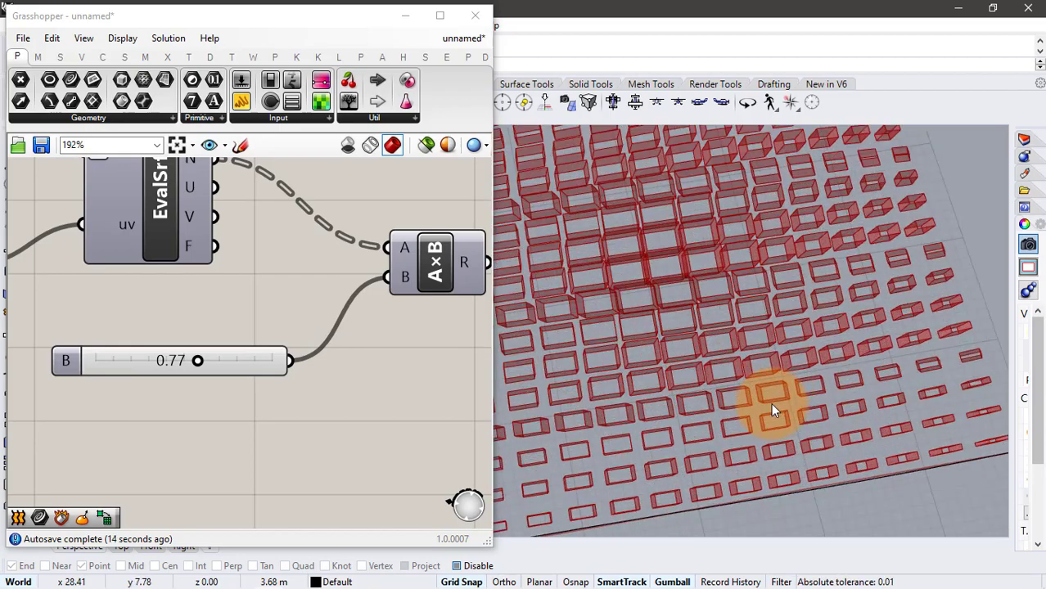
right_drag(767, 400, 730, 311)
scroll(299, 315, down, 5)
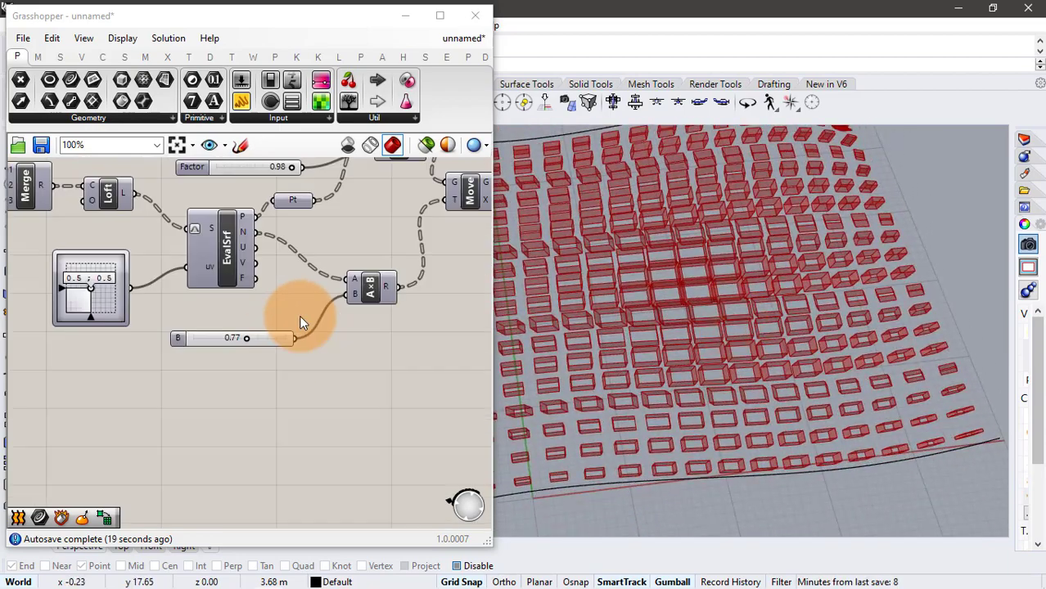
right_drag(259, 336, 184, 358)
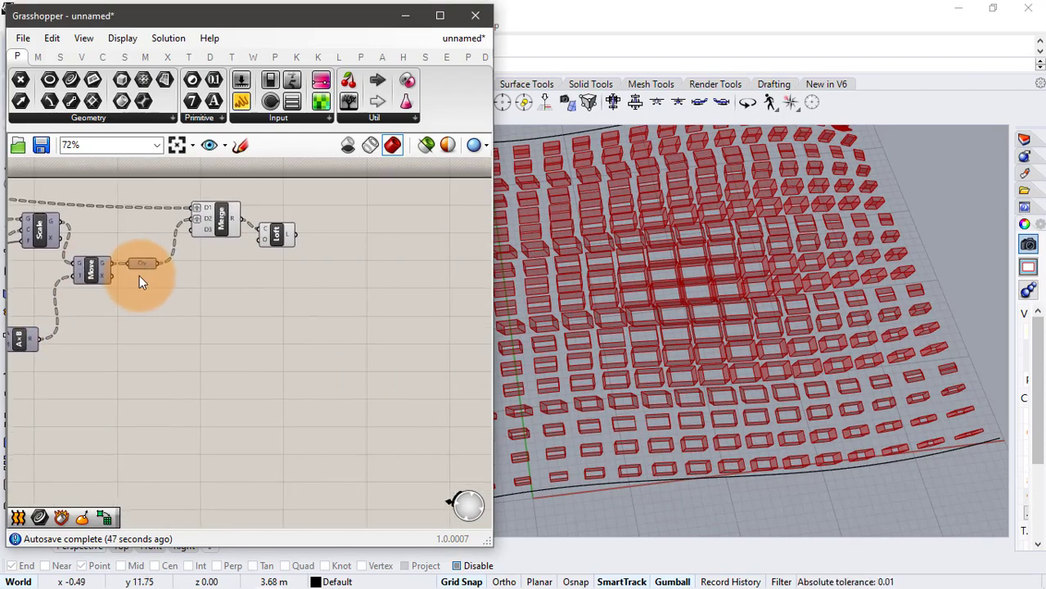
scroll(332, 239, up, 1)
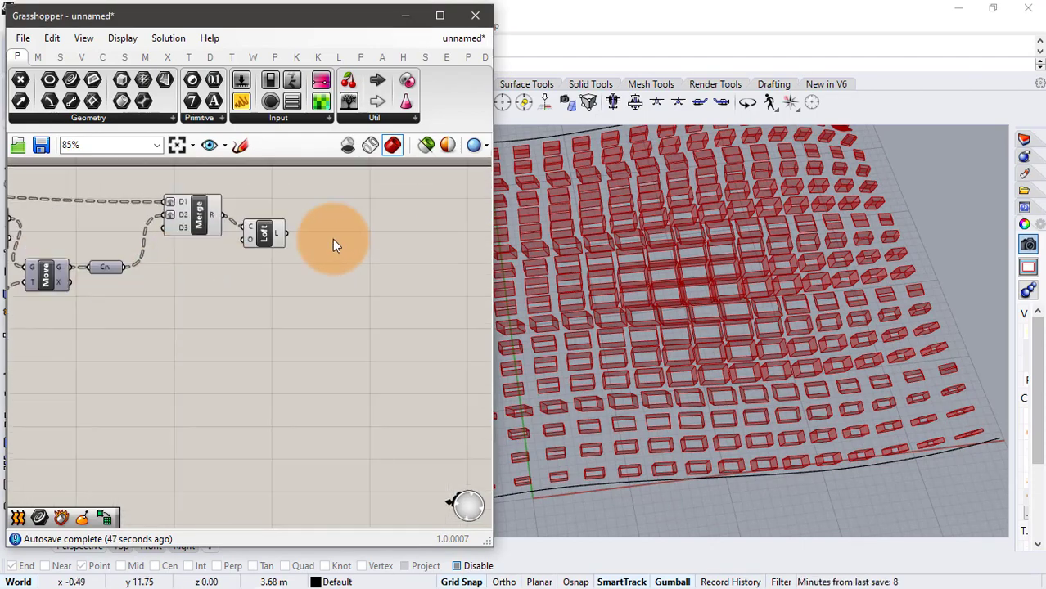
- Add a Custom Preview component after the last Loft and connect Loft's L output to its G input
double_click(332, 239)
text(cus)
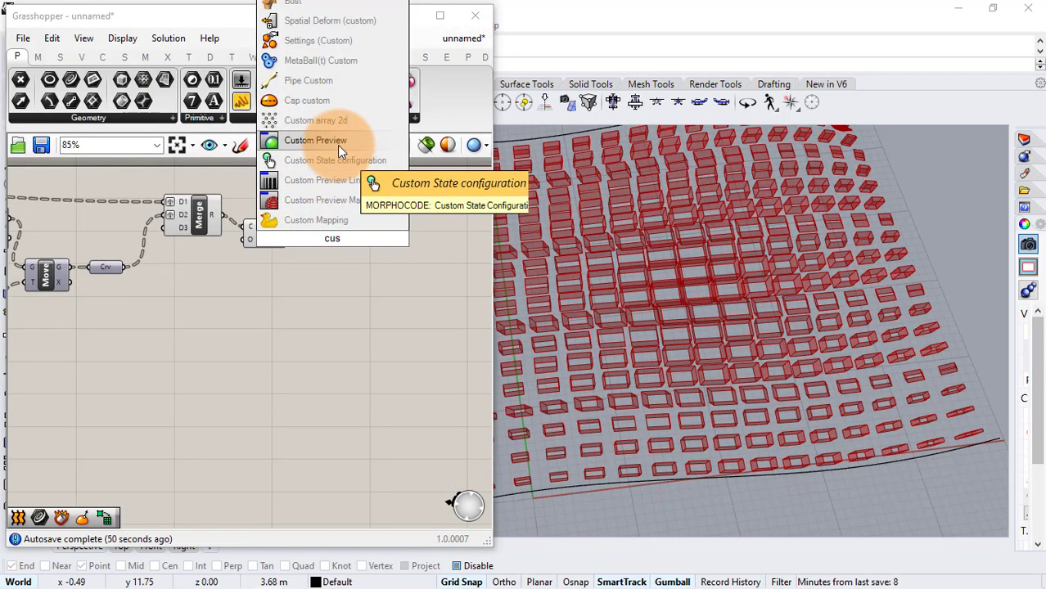
click(337, 147)
scroll(291, 203, up, 2)
drag(285, 245, 347, 264)
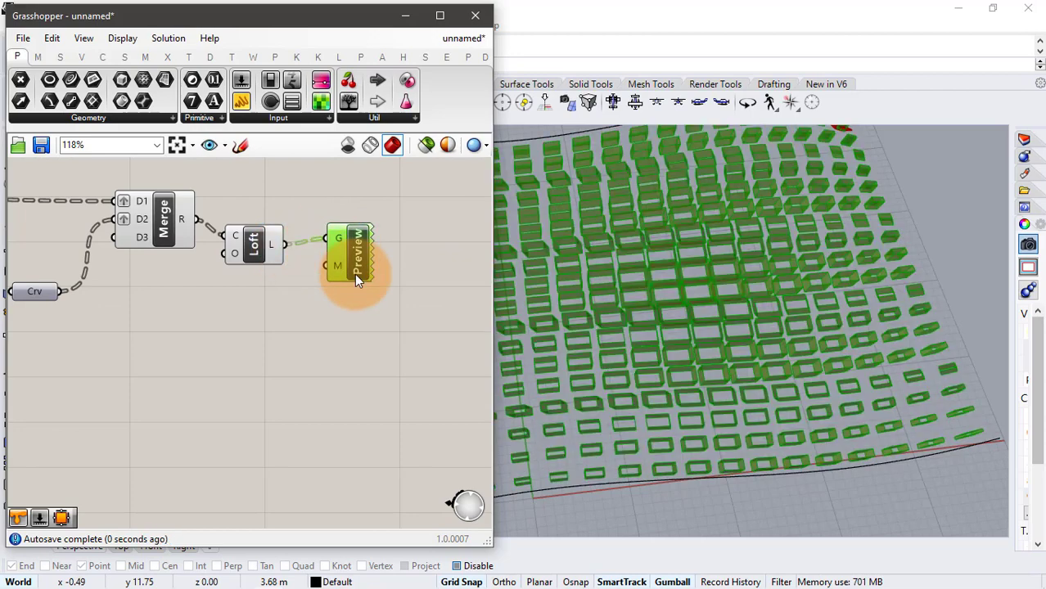
- Add a white Colour Swatch and connect it to the M input of the Custom Preview
click(236, 330)
double_click(255, 331)
text(swa)
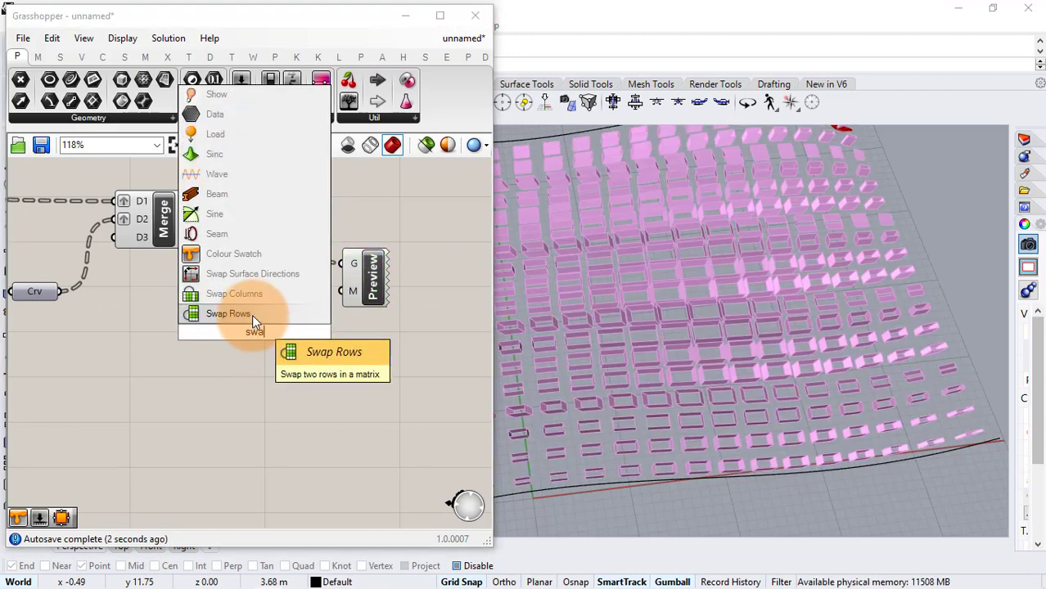
click(260, 254)
drag(297, 333, 343, 291)
drag(254, 333, 264, 333)
click(359, 374)
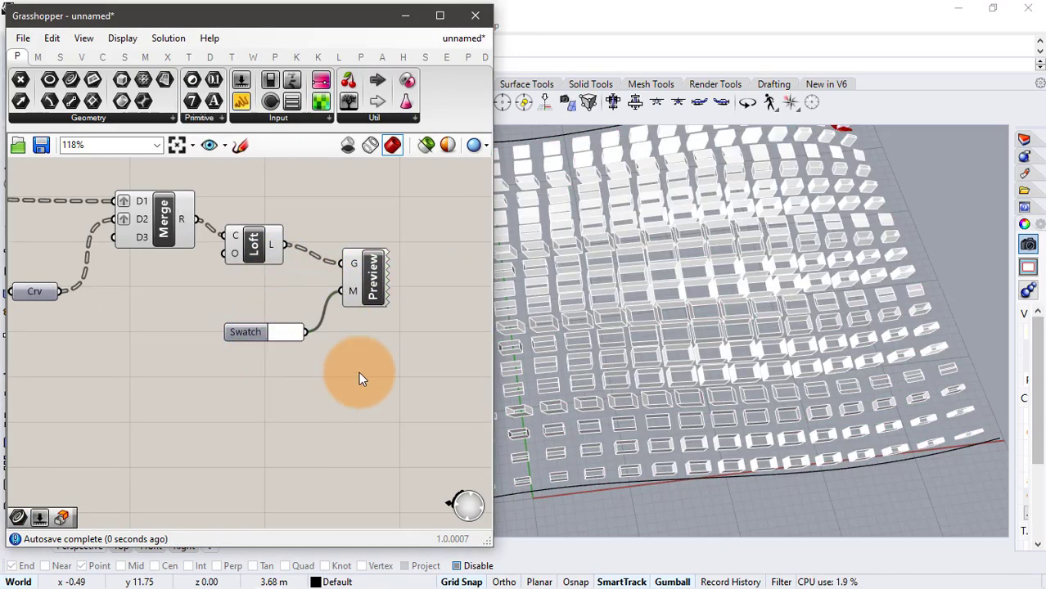
scroll(789, 320, down, 2)
right_drag(788, 319, 801, 269)
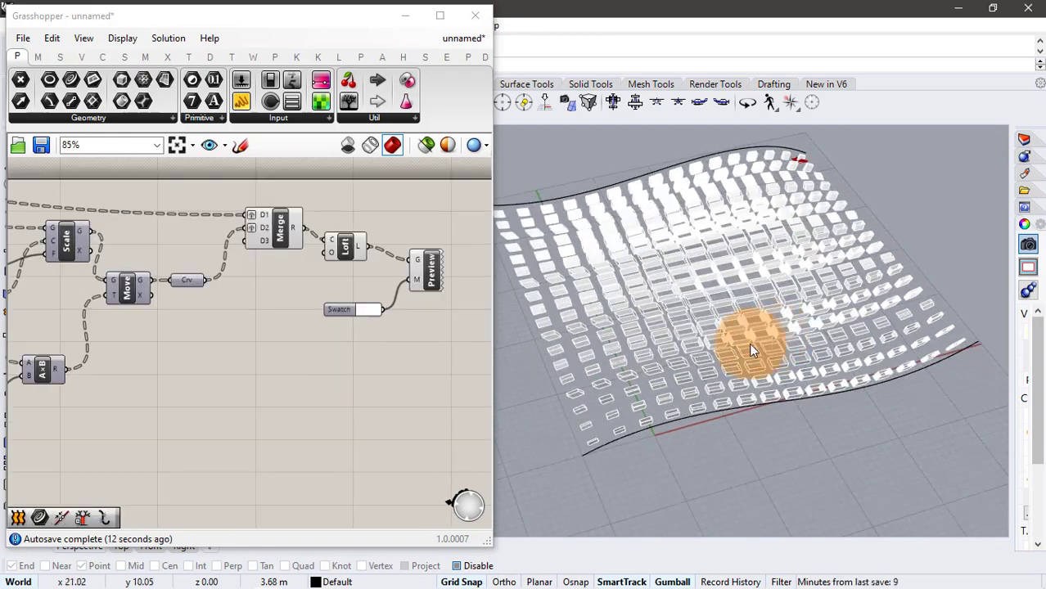
right_drag(748, 343, 745, 267)
- Add a Surface parameter below Evaluate Surface and connect the L output of the Loft that feeds Evaluate Surface to it
scroll(353, 281, down, 3)
right_drag(333, 269, 420, 314)
right_drag(57, 347, 120, 255)
scroll(90, 258, up, 3)
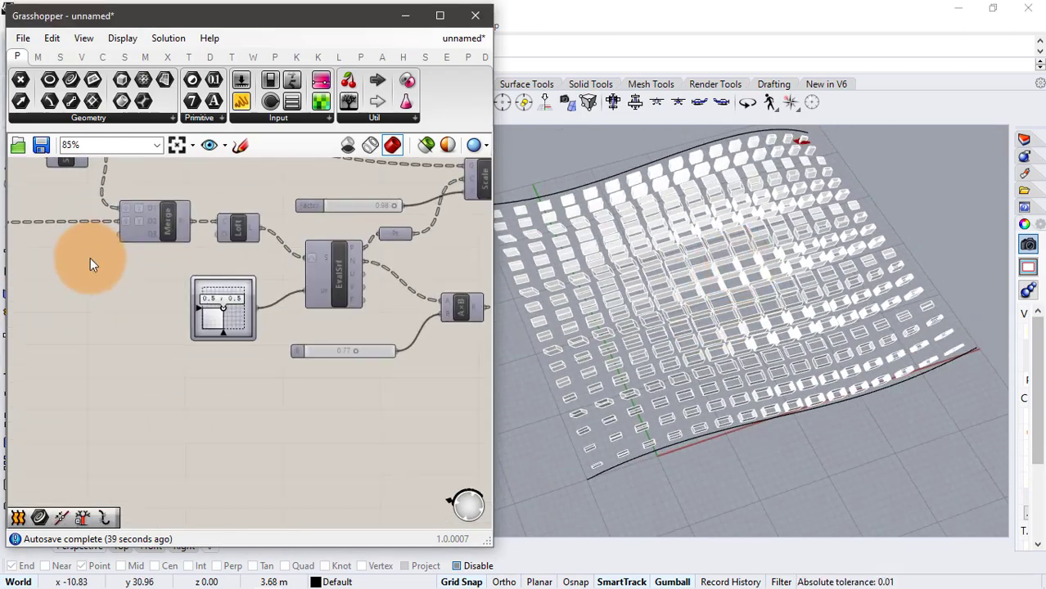
right_drag(190, 258, 99, 269)
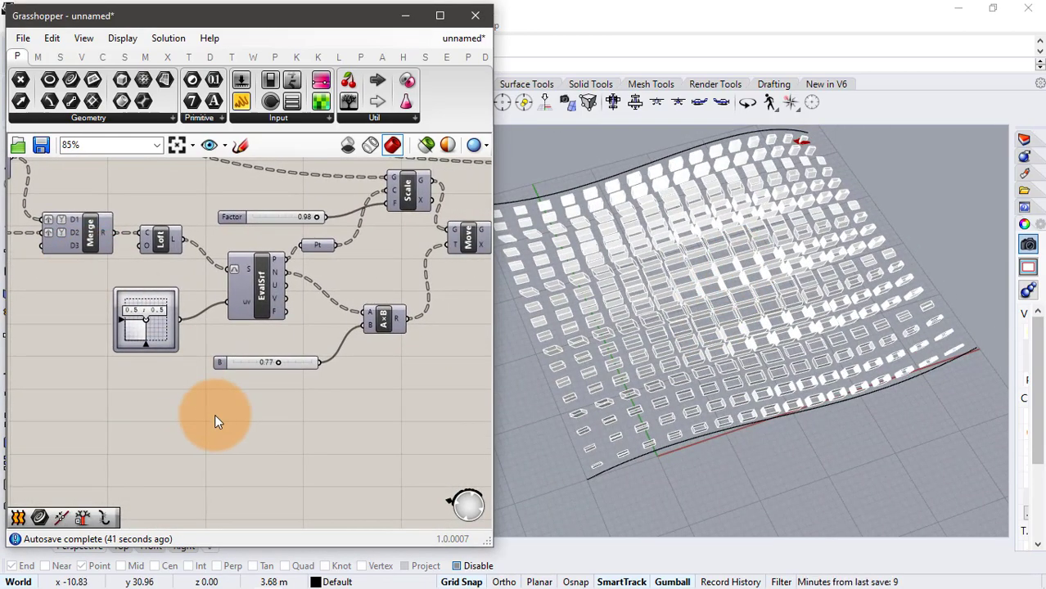
double_click(215, 414)
text(srf)
click(217, 380)
drag(184, 239, 197, 415)
drag(222, 414, 304, 399)
click(358, 388)
scroll(661, 405, up, 5)
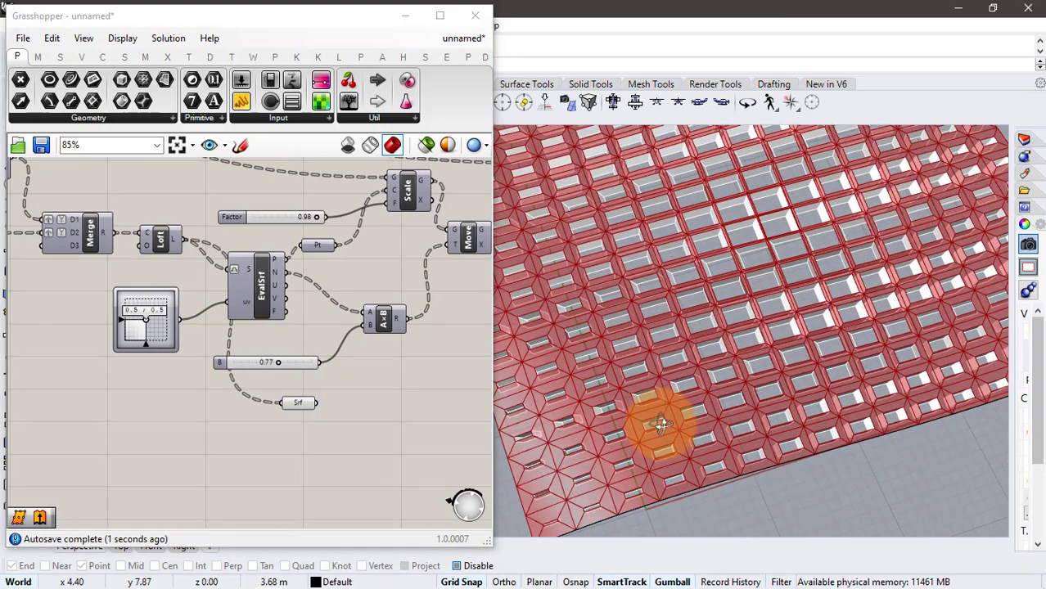
- Duplicate the Custom Preview with its white swatch beside the Surface parameter and connect that parameter to the copy's G input
scroll(661, 409, down, 2)
scroll(161, 374, down, 1)
right_drag(393, 401, 96, 414)
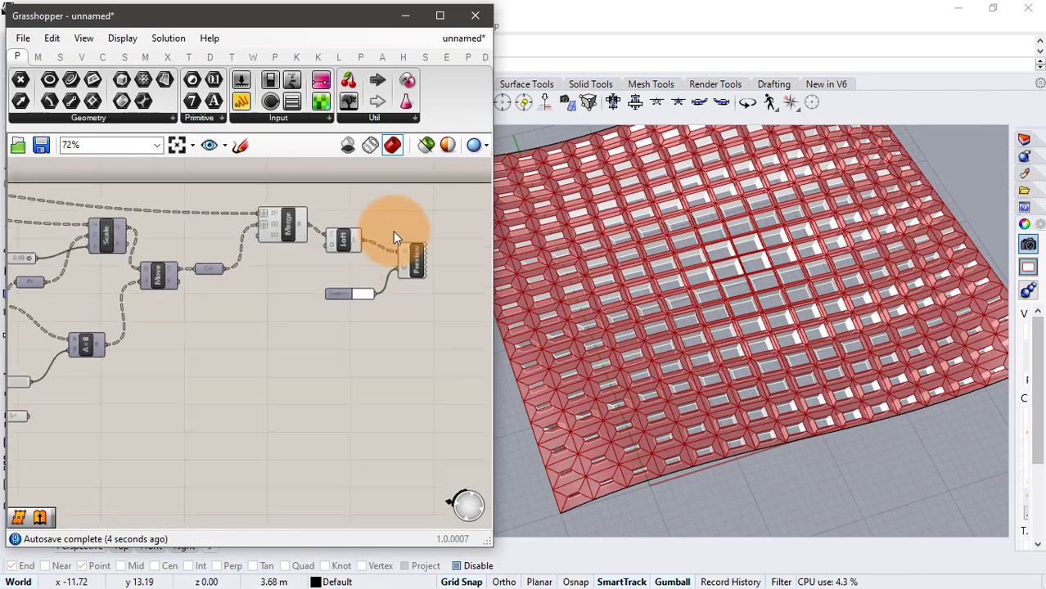
drag(412, 217, 367, 304)
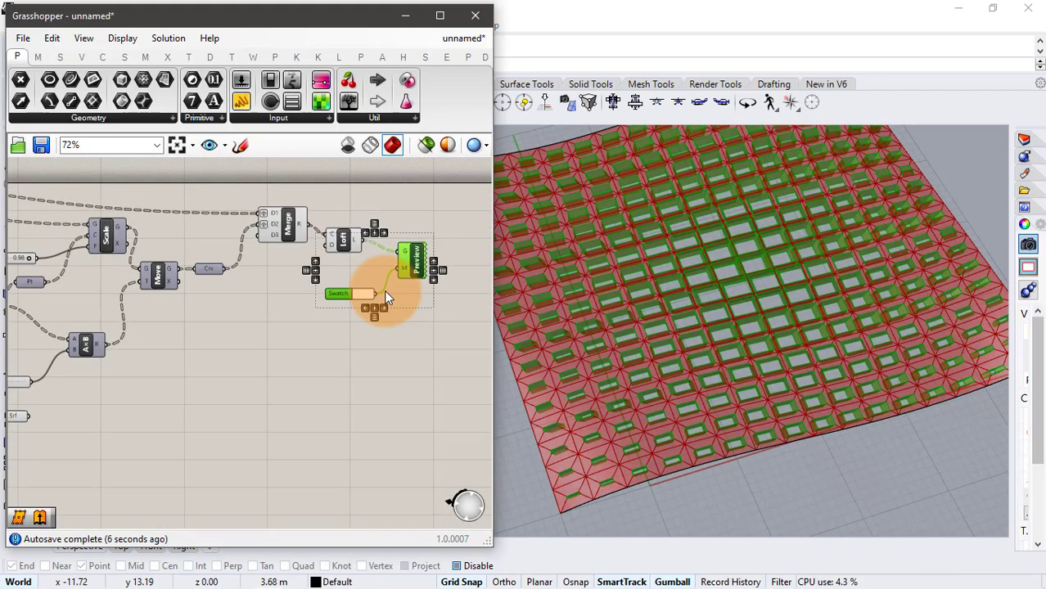
drag(412, 268, 142, 437)
right_drag(112, 391, 191, 371)
scroll(139, 384, up, 2)
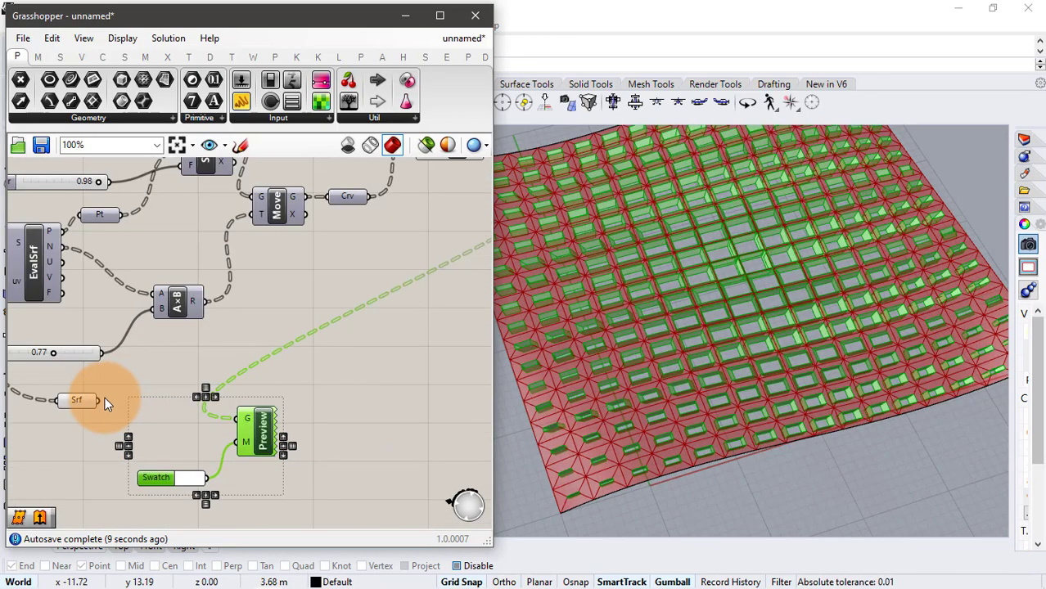
drag(100, 400, 231, 417)
click(312, 391)
- Turn on the preview of the Curve parameter after Move
right_drag(790, 278, 673, 334)
right_drag(333, 353, 225, 332)
right_drag(285, 308, 243, 349)
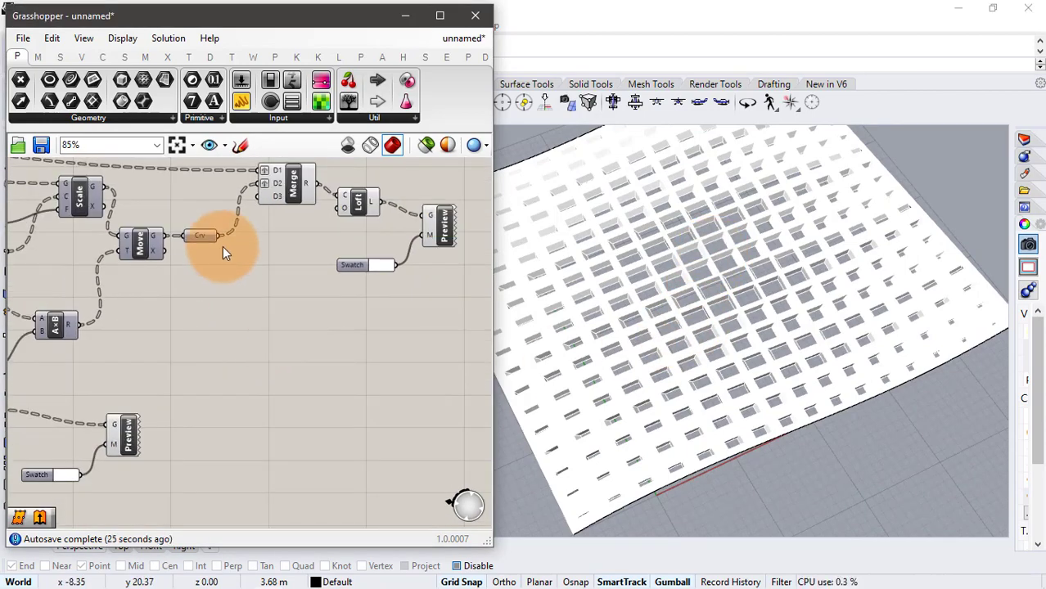
click(202, 237)
middle_click(203, 238)
click(231, 212)
click(303, 277)
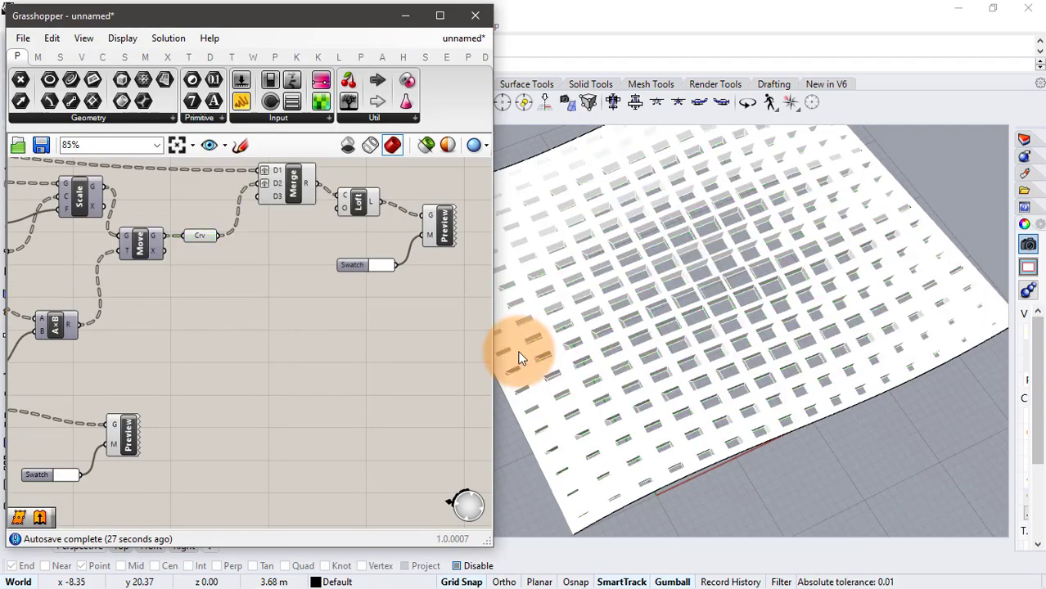
- Add a List Item component below the Curve parameter and connect the curves to its L input
right_drag(710, 341, 748, 160)
right_drag(725, 320, 693, 269)
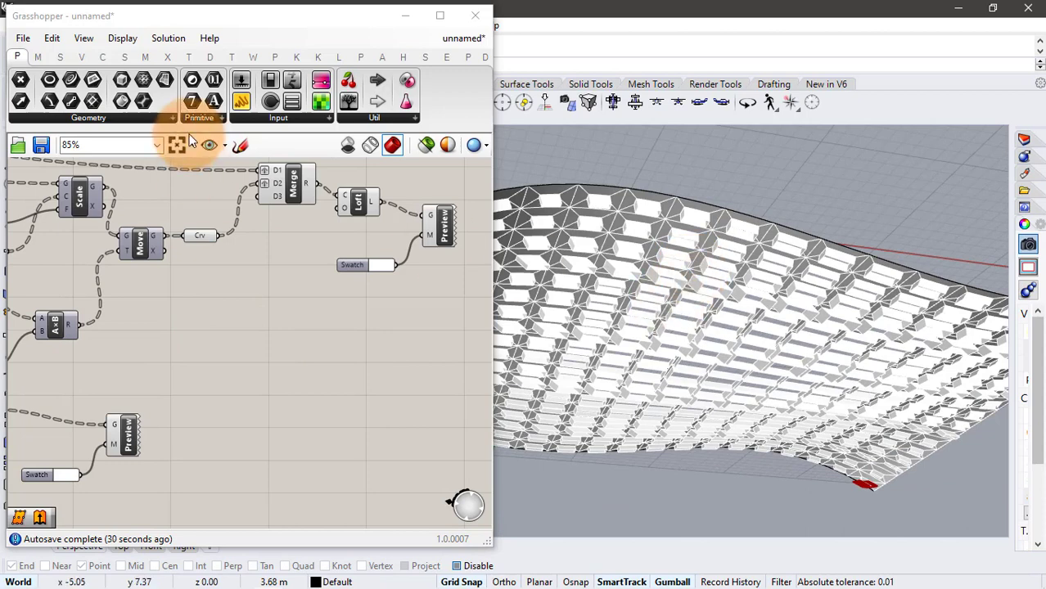
click(201, 234)
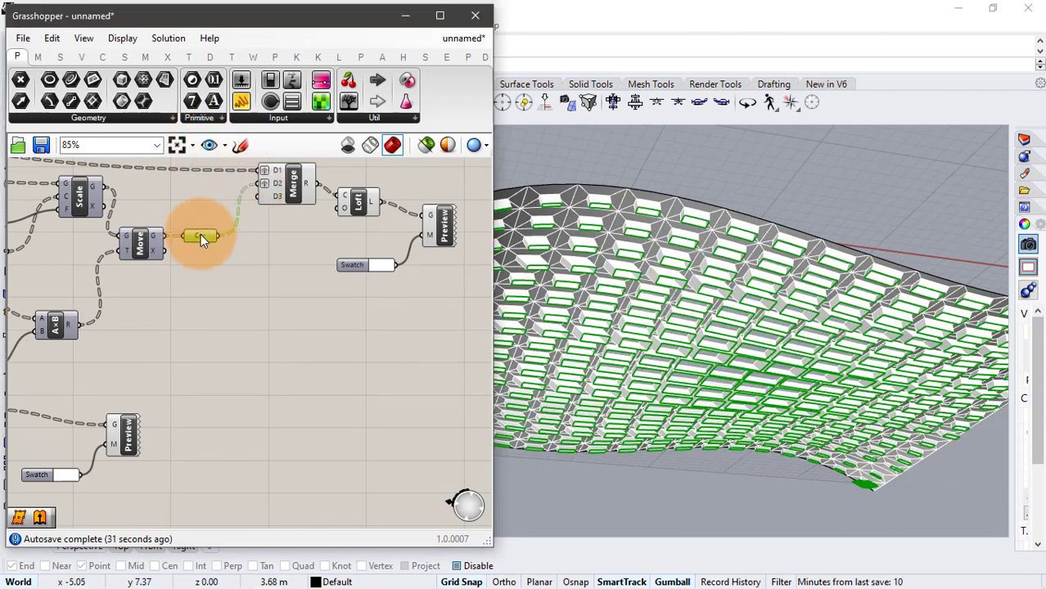
double_click(262, 333)
text(list)
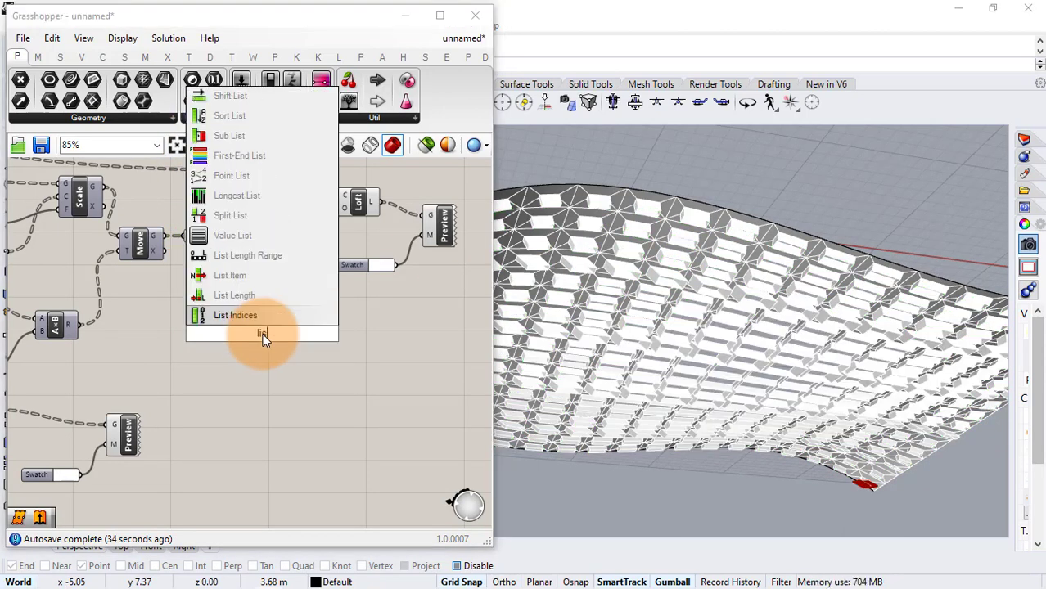
text( i)
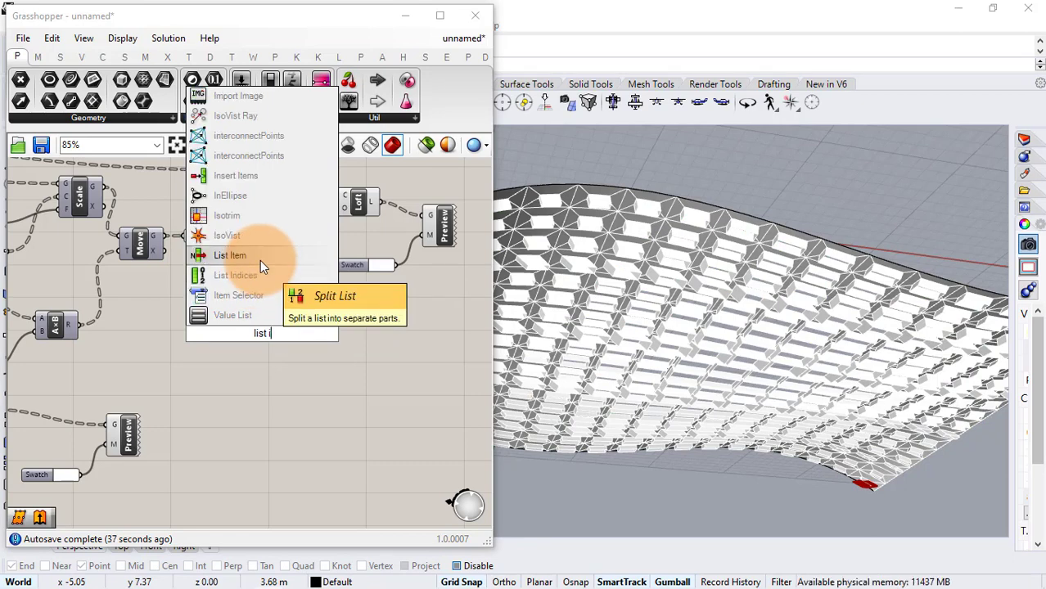
text(te)
click(257, 311)
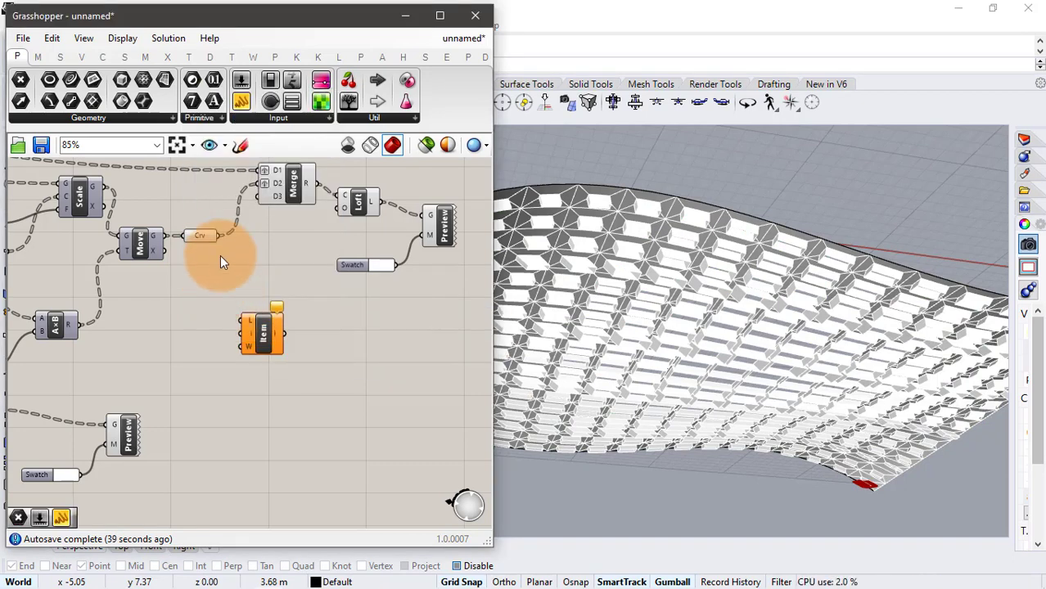
drag(225, 235, 244, 326)
- Extend the List Item component with the additional outputs +1, +2, +3 and +4
scroll(243, 328, up, 8)
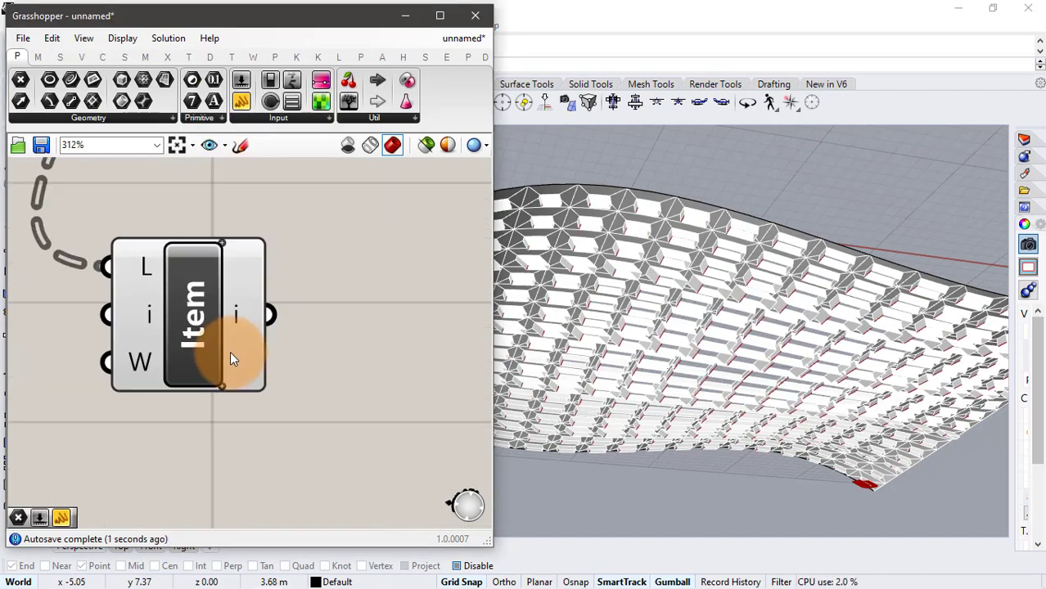
click(222, 386)
click(222, 383)
click(221, 384)
scroll(221, 386, up, 1)
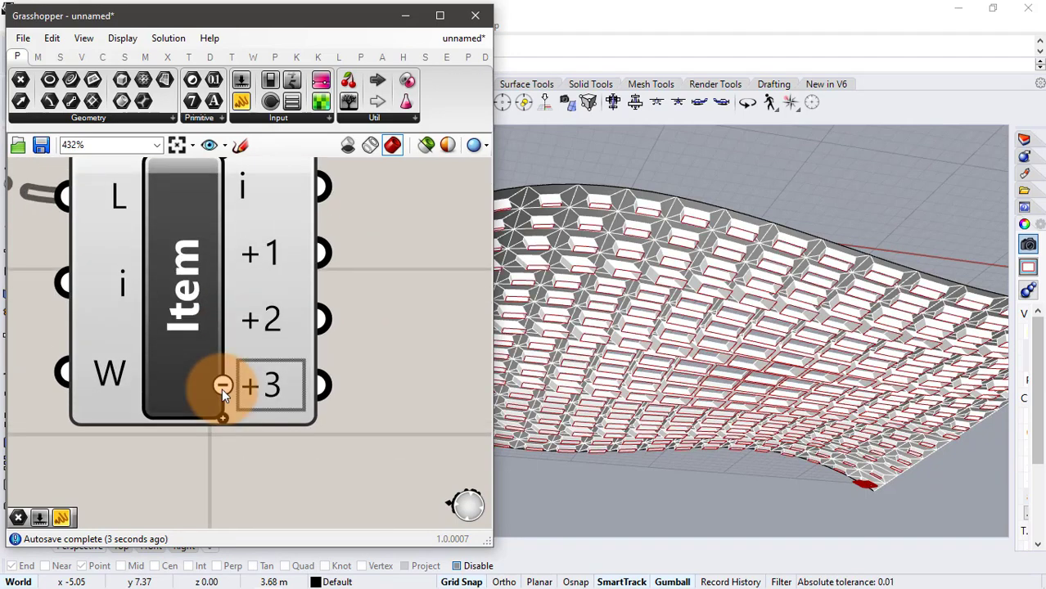
click(221, 416)
scroll(230, 373, down, 3)
click(216, 315)
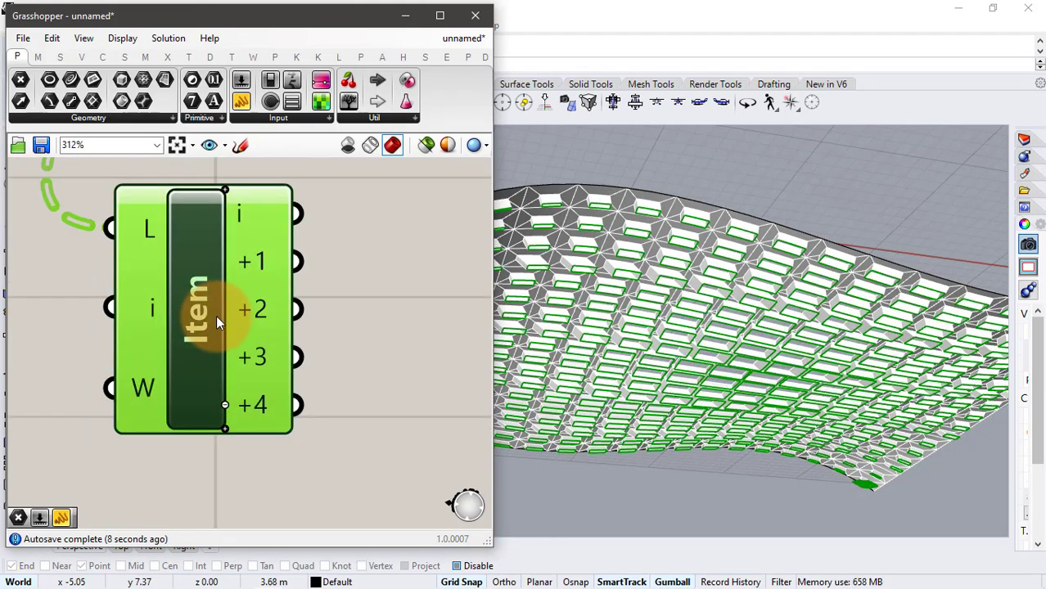
scroll(323, 301, down, 1)
right_drag(322, 297, 257, 293)
click(258, 294)
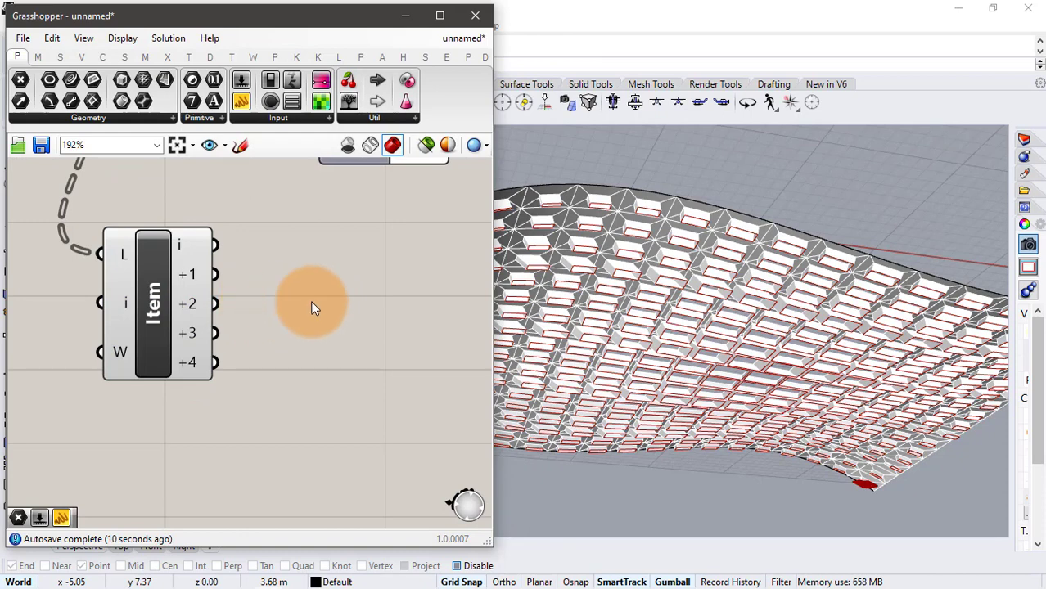
- Add an Edge Surface component beside List Item
right_drag(375, 294, 294, 294)
double_click(295, 298)
text(edg)
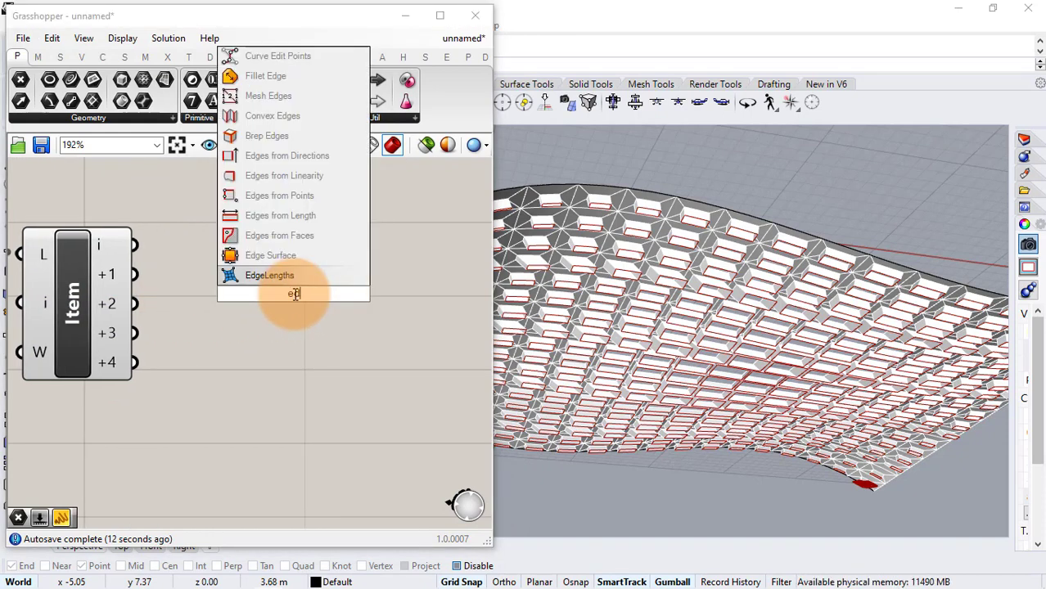
text(e)
click(278, 254)
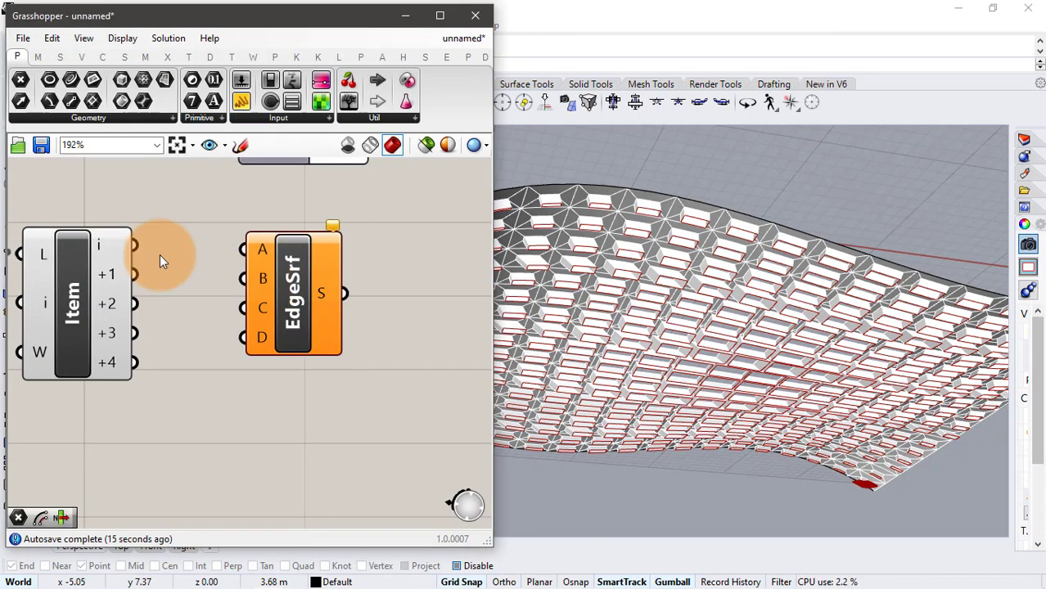
- Connect List Item's outputs +1, +2, +3 and +4 to Edge Surface's inputs A, B, C and D respectively
drag(140, 274, 248, 253)
drag(284, 299, 288, 316)
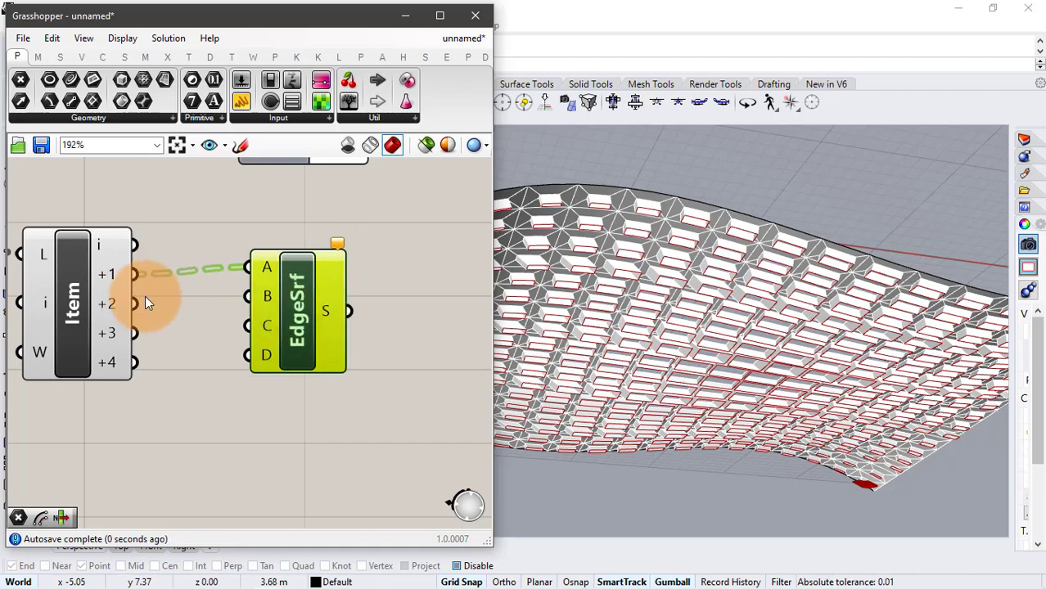
drag(140, 303, 248, 296)
drag(135, 333, 247, 325)
drag(145, 364, 248, 357)
drag(299, 335, 302, 342)
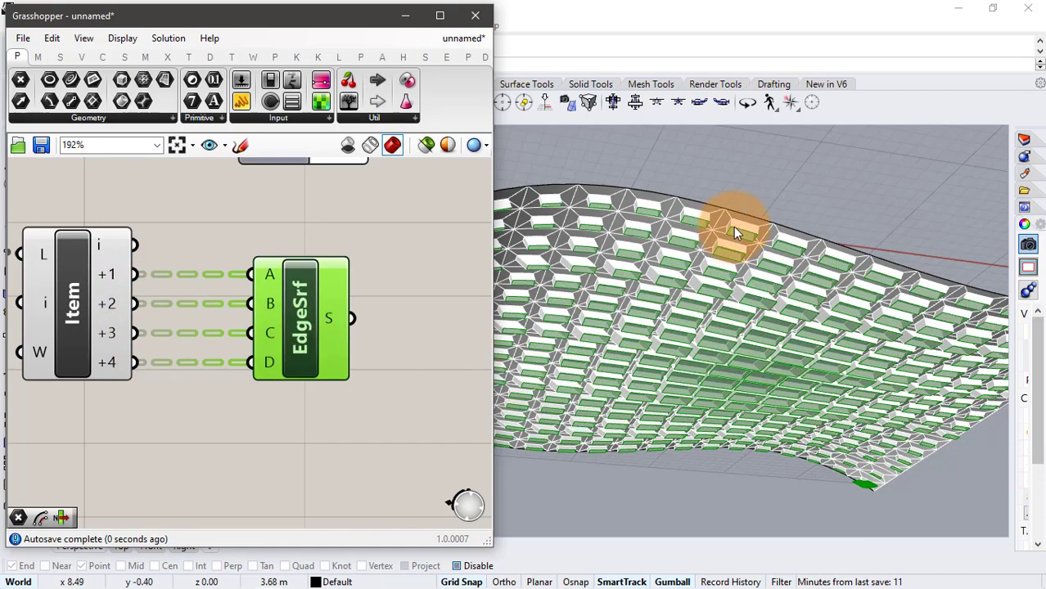
right_drag(733, 227, 635, 269)
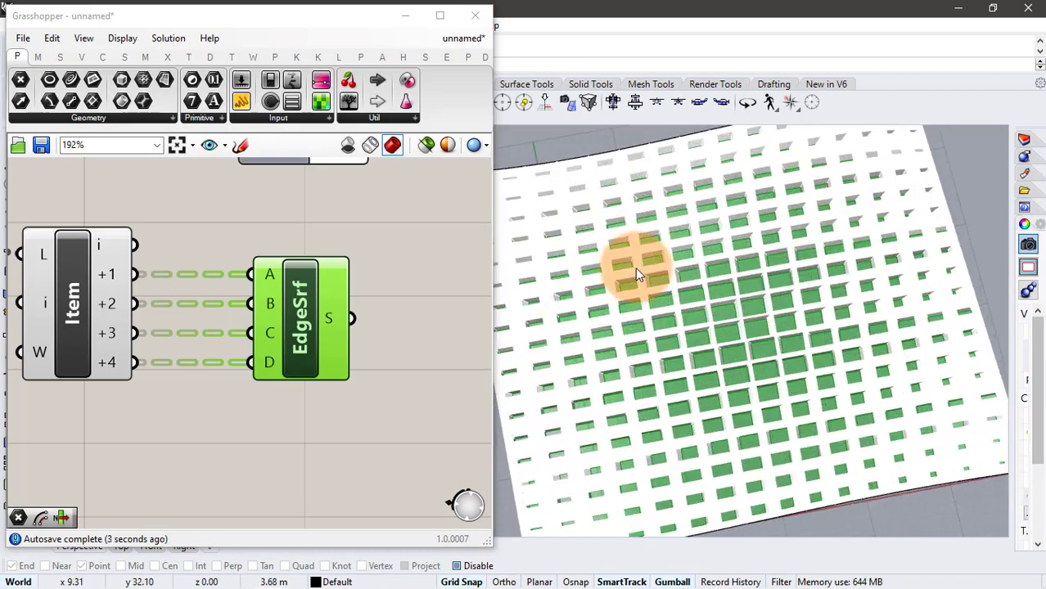
click(388, 276)
click(389, 271)
- Copy the Loft's Custom Preview and swatch next to Edge Surface and connect its S output to the copy's G input
scroll(866, 259, down, 4)
right_drag(865, 260, 871, 290)
scroll(871, 290, up, 2)
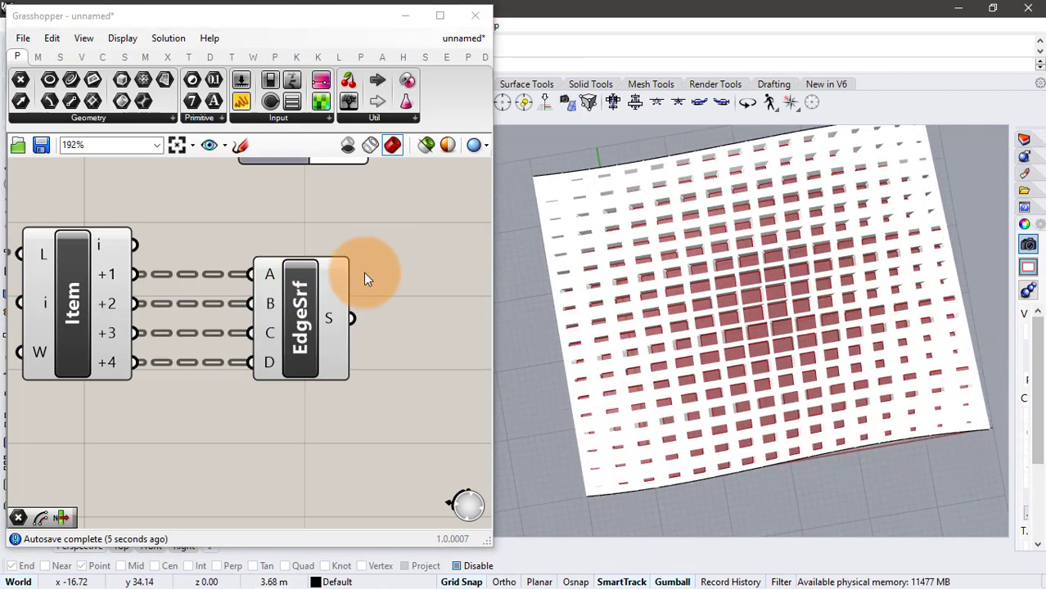
right_drag(344, 274, 298, 358)
scroll(323, 277, down, 3)
drag(350, 208, 191, 296)
key(ctrl+c)
key(ctrl+v)
drag(306, 218, 329, 387)
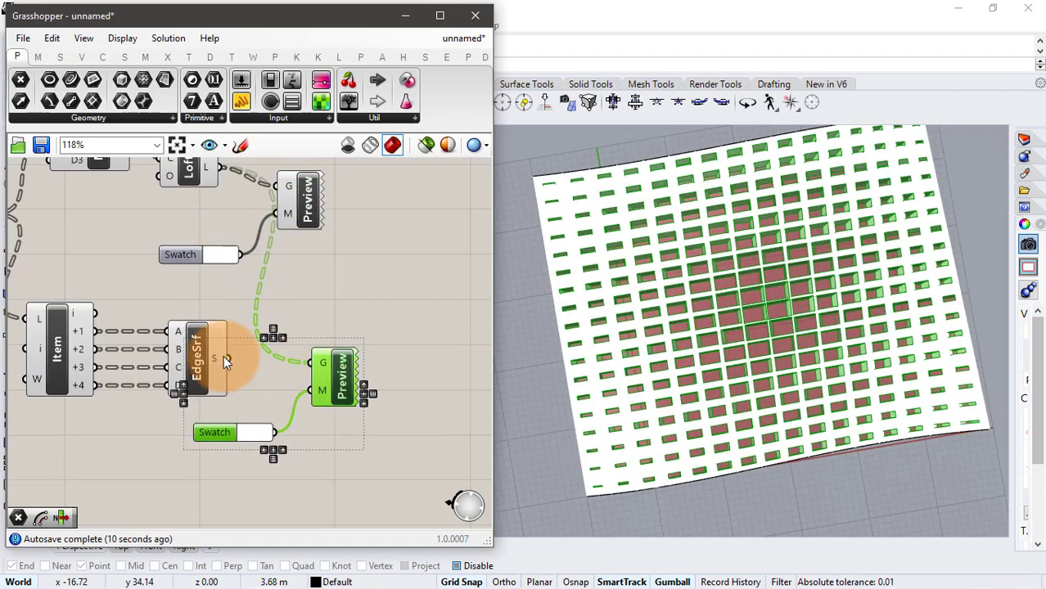
drag(228, 358, 305, 360)
- Set the colour swatch of the Edge Surface preview to red
click(261, 430)
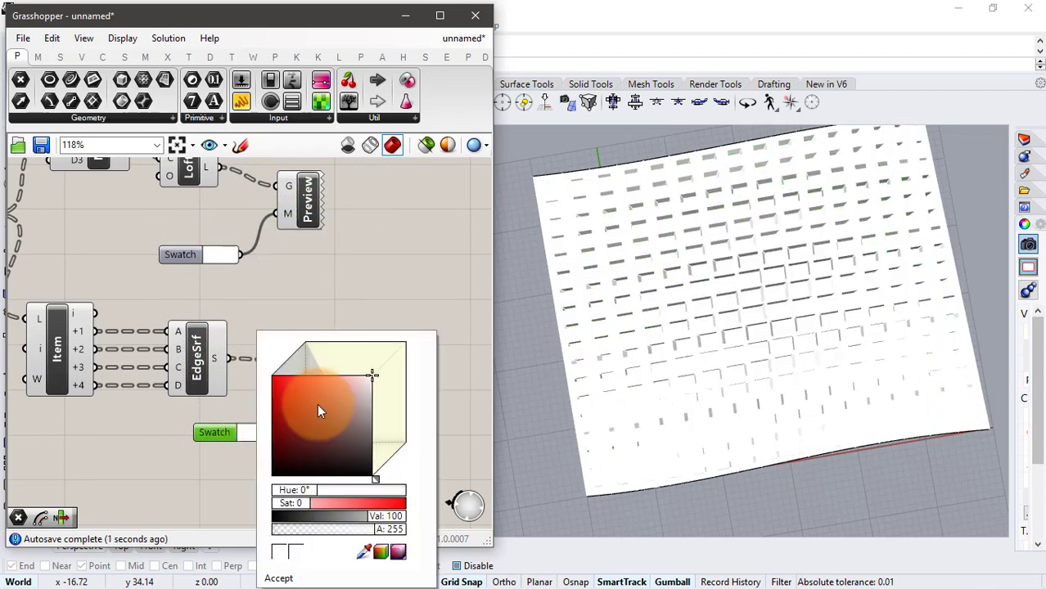
drag(317, 404, 219, 355)
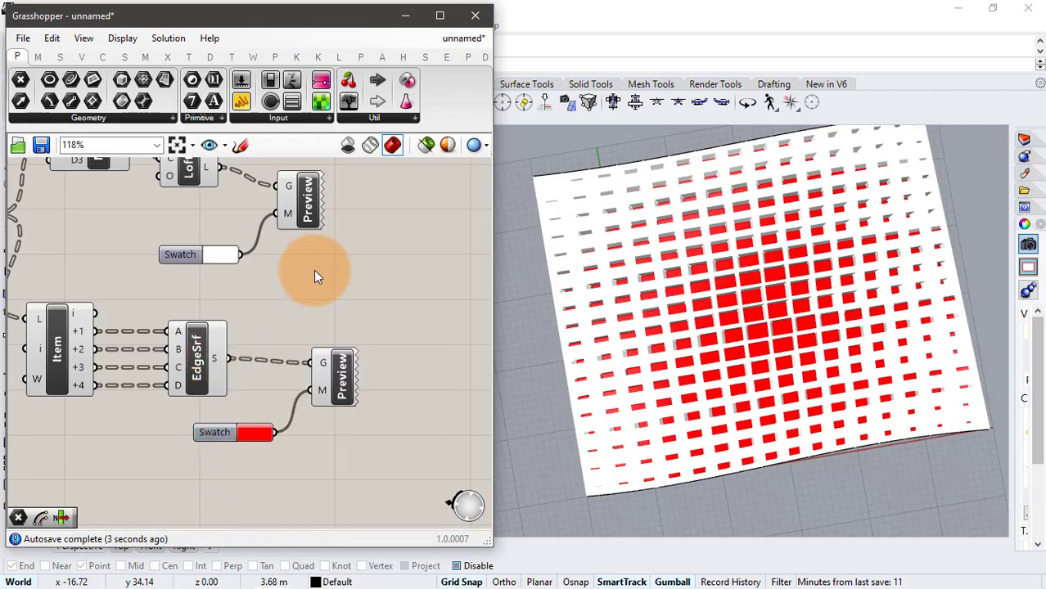
- Examine the white panels and red infill surfaces up close and across the full Rhino viewport
scroll(668, 283, down, 2)
right_drag(669, 287, 585, 255)
scroll(701, 373, up, 5)
scroll(665, 271, down, 4)
scroll(829, 400, up, 4)
scroll(586, 255, down, 4)
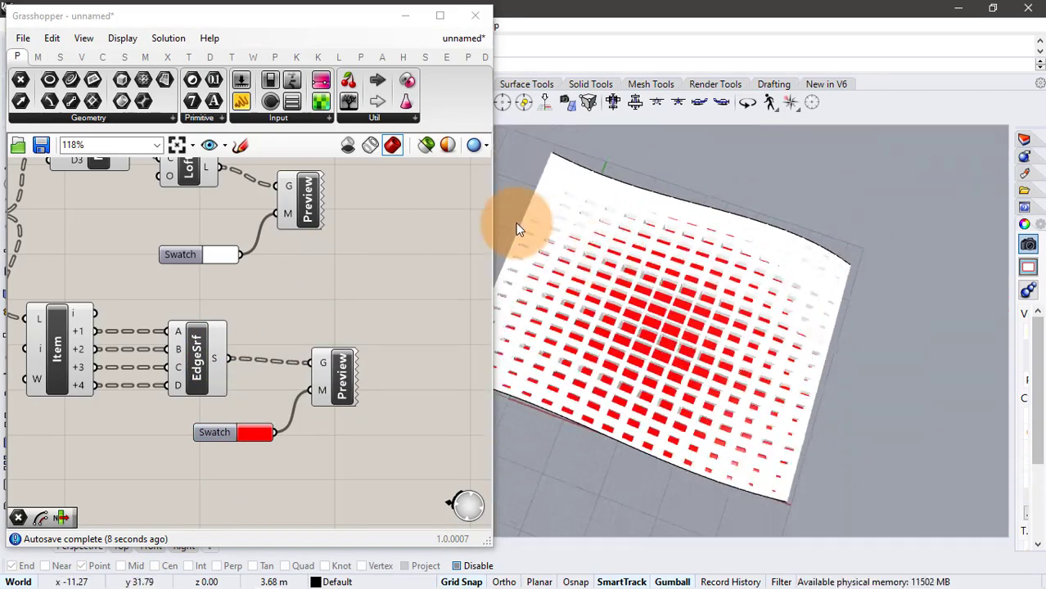
click(406, 20)
right_drag(621, 316, 217, 420)
scroll(571, 353, up, 7)
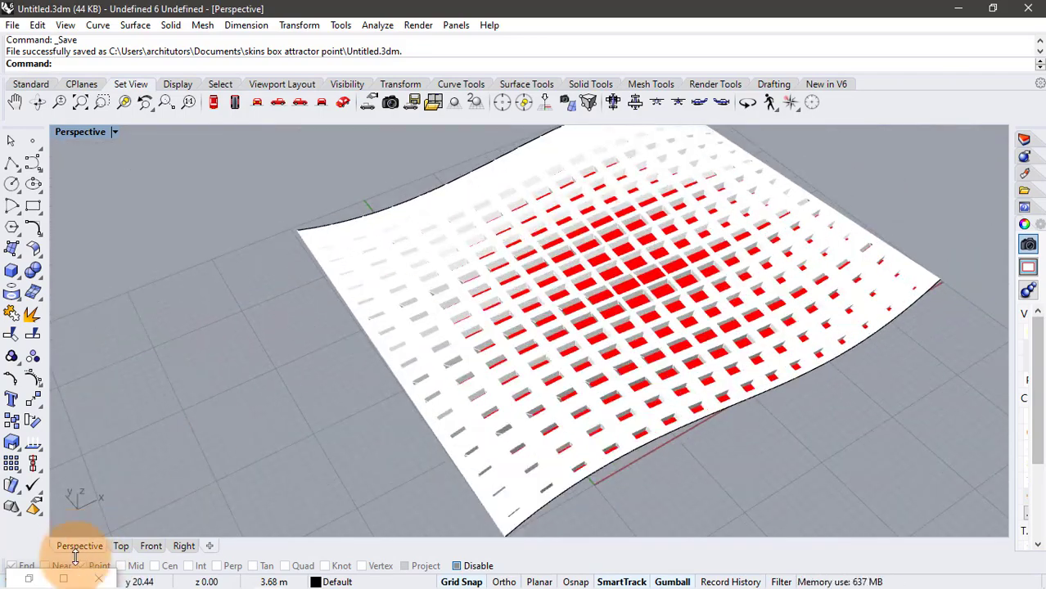
click(29, 577)
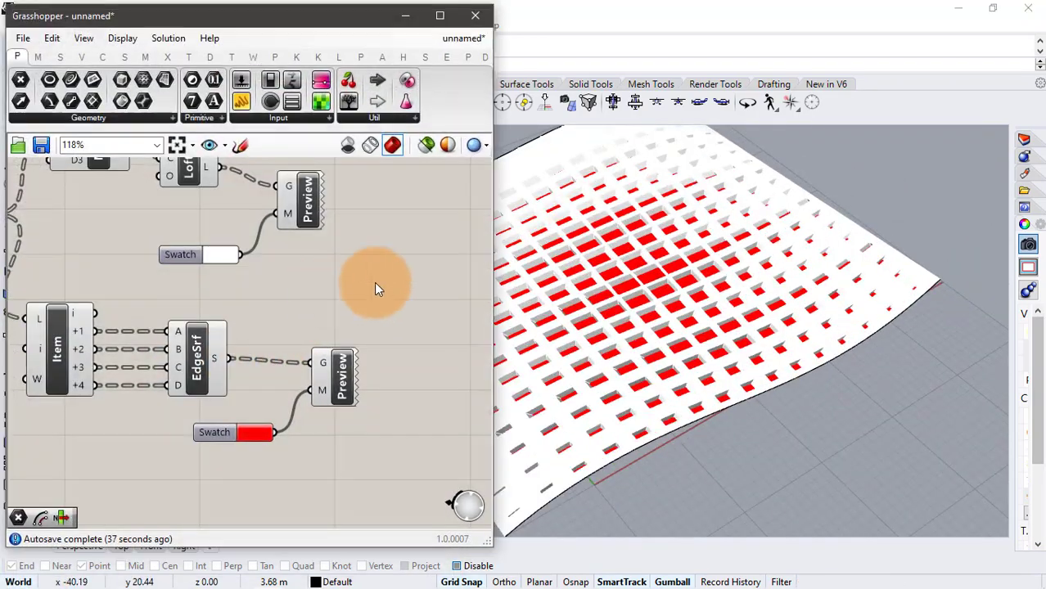
- Bake the Edge Surface geometry into Rhino as a group, keeping the other attributes at their defaults
right_click(196, 367)
click(234, 423)
click(204, 514)
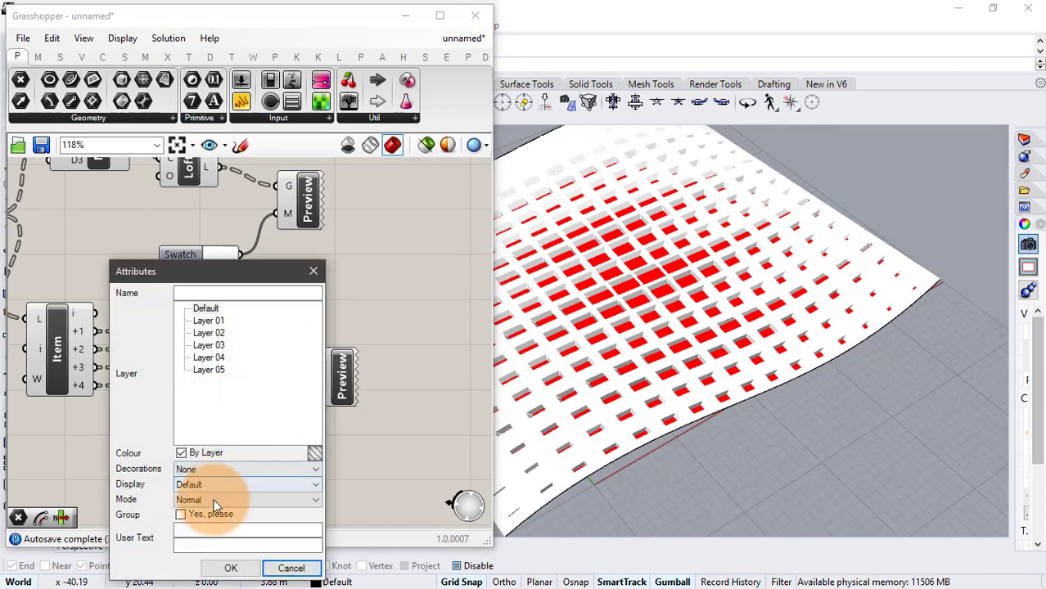
click(230, 568)
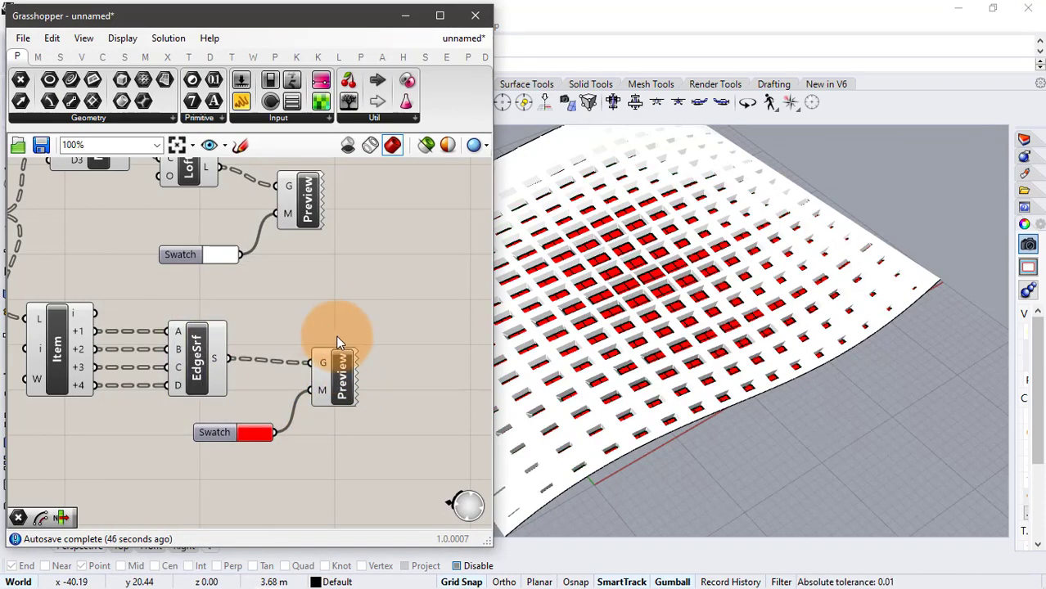
- Bake the Srf parameter that feeds the white Custom Preview into Rhino as a group
scroll(336, 334, down, 3)
scroll(198, 373, up, 5)
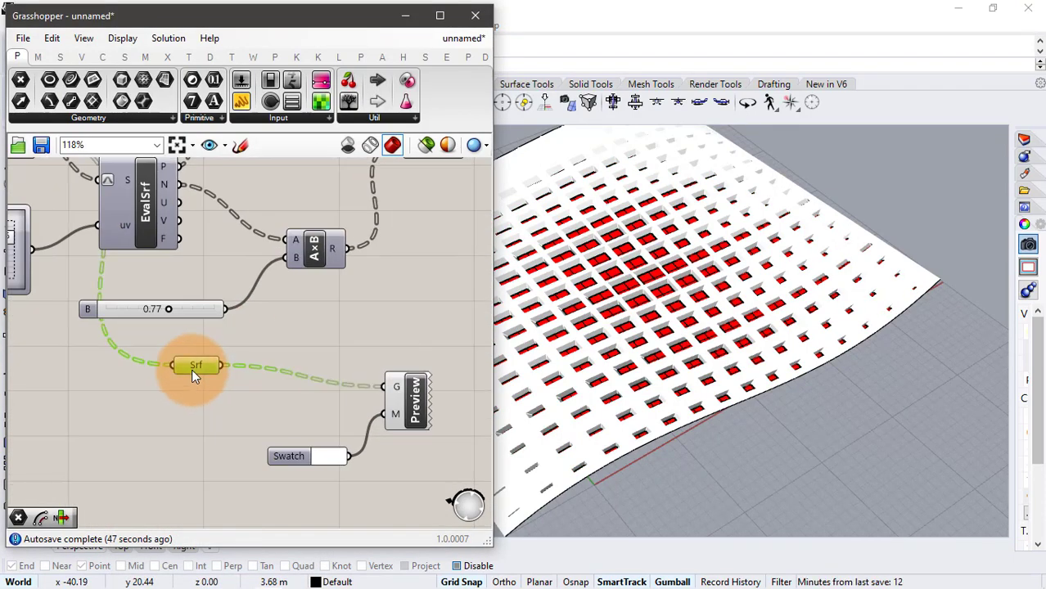
click(194, 367)
right_click(196, 367)
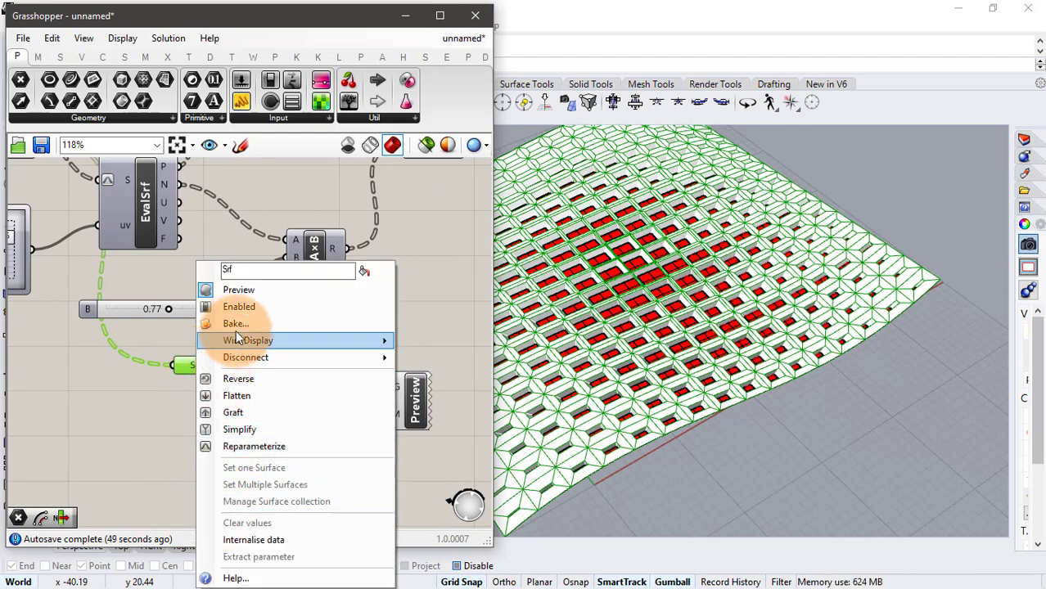
click(235, 324)
click(199, 416)
click(249, 470)
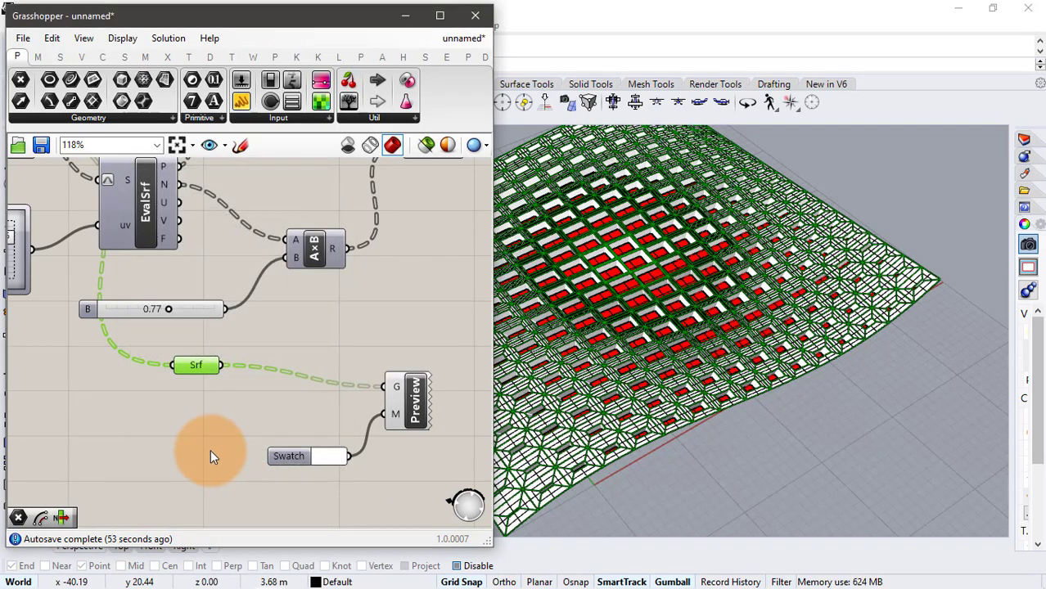
- Bake the Loft's panel geometry into Rhino as a group
scroll(270, 366, down, 1)
scroll(270, 365, down, 1)
right_drag(366, 319, 187, 357)
right_drag(358, 279, 165, 312)
scroll(222, 239, up, 1)
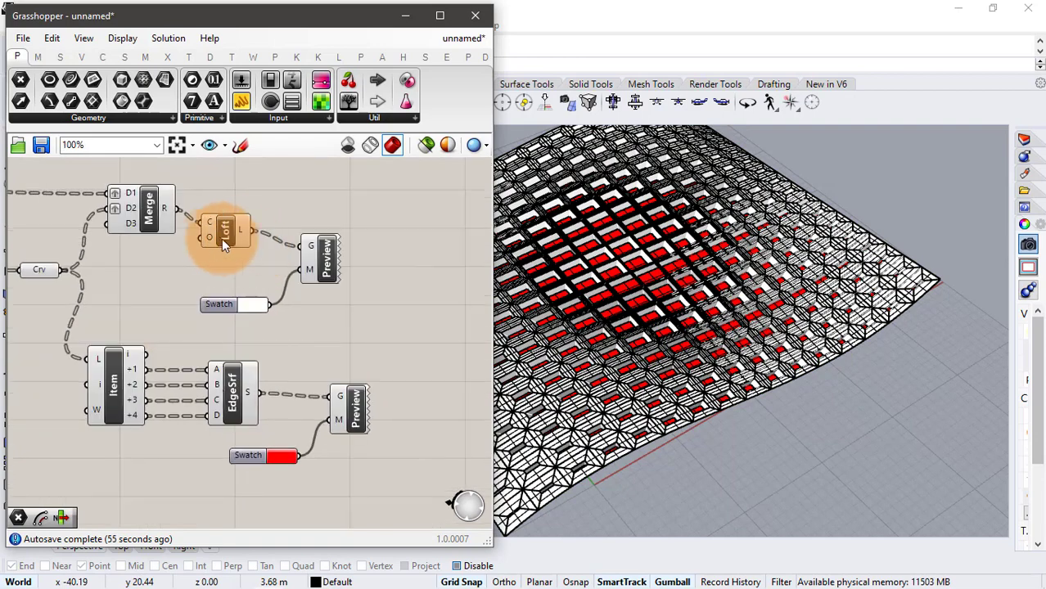
click(224, 235)
right_click(226, 235)
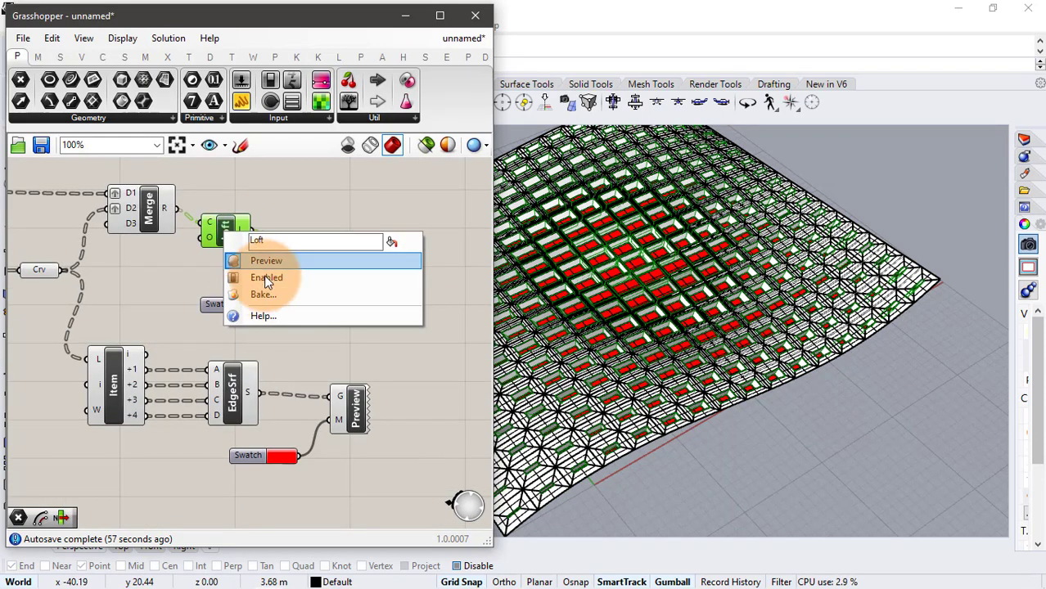
click(306, 320)
click(226, 378)
click(276, 430)
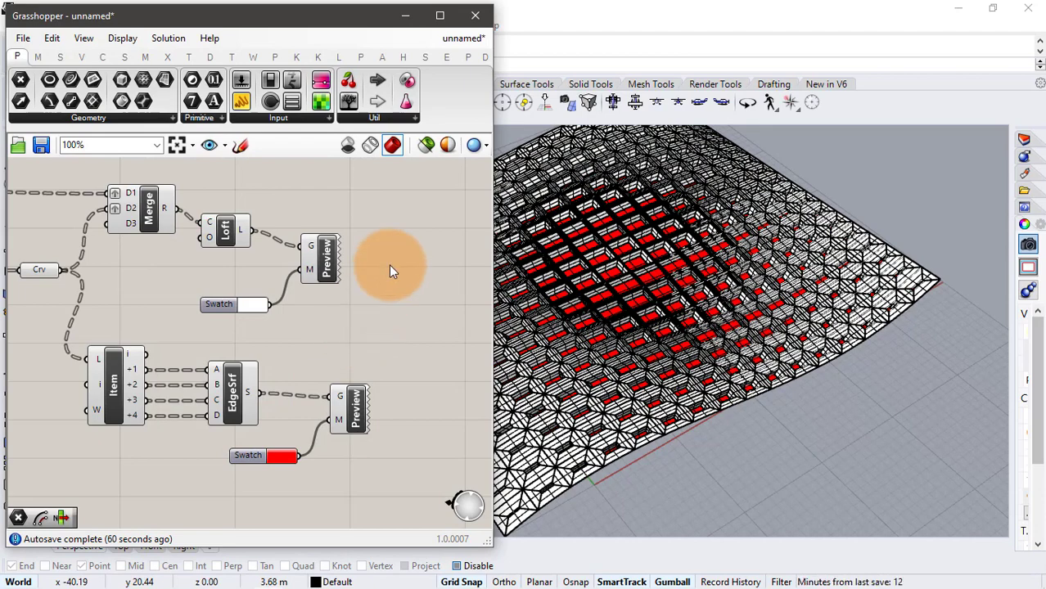
- Turn off the Grasshopper preview of the components from Scale and Move through to the Custom Previews
scroll(394, 255, down, 3)
drag(398, 245, 314, 301)
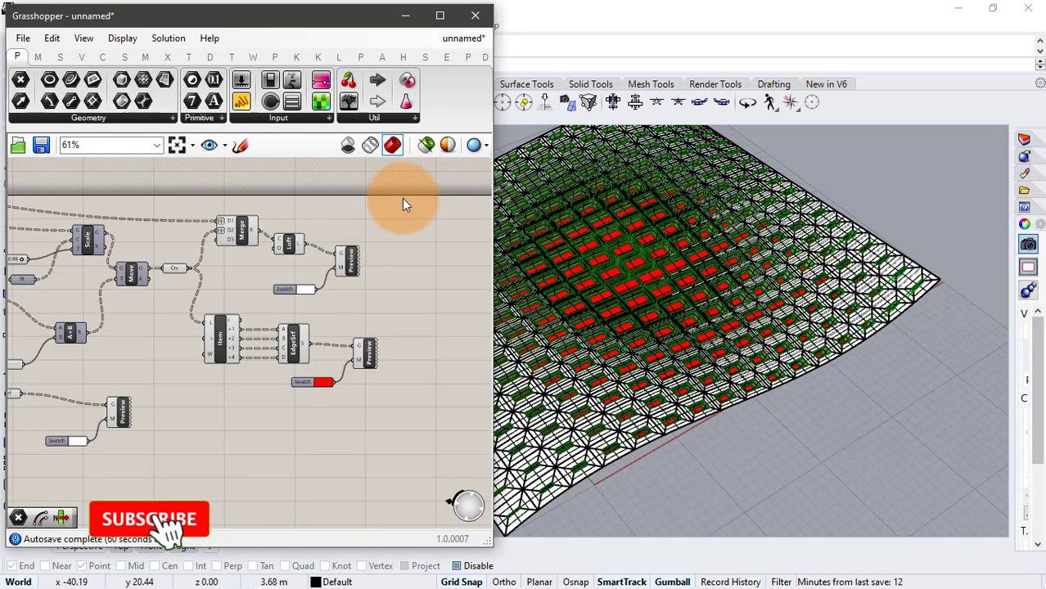
drag(408, 194, 26, 488)
middle_click(298, 355)
click(343, 317)
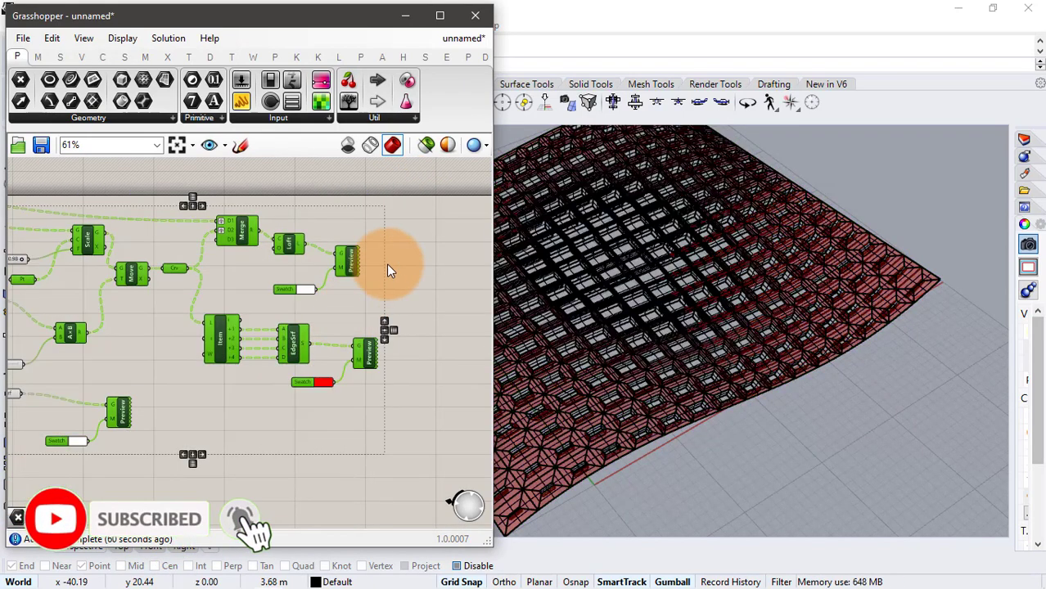
click(388, 270)
- Switch to Rhino and set the Perspective viewport to Rendered display mode to view the baked surface
click(407, 18)
click(114, 132)
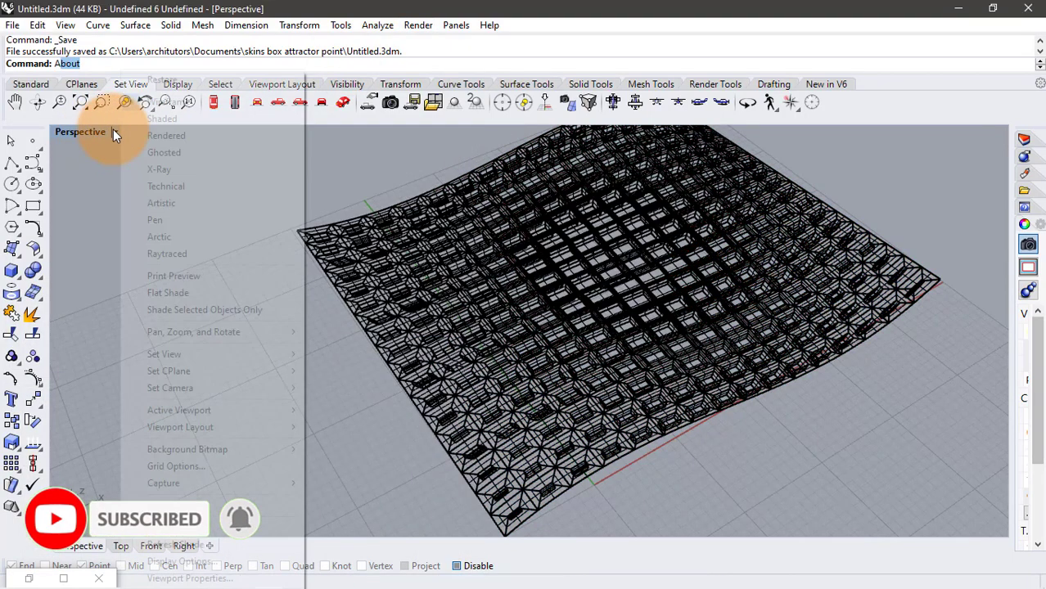
click(153, 137)
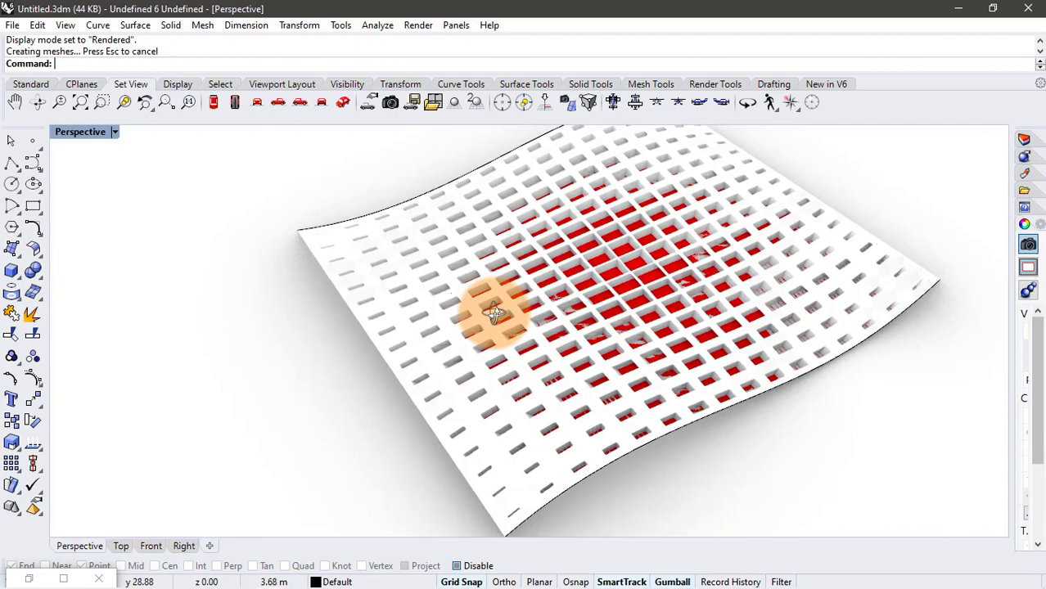
mouse_move(491, 311)
right_down()
mouse_move(464, 343)
mouse_move(483, 250)
right_up()
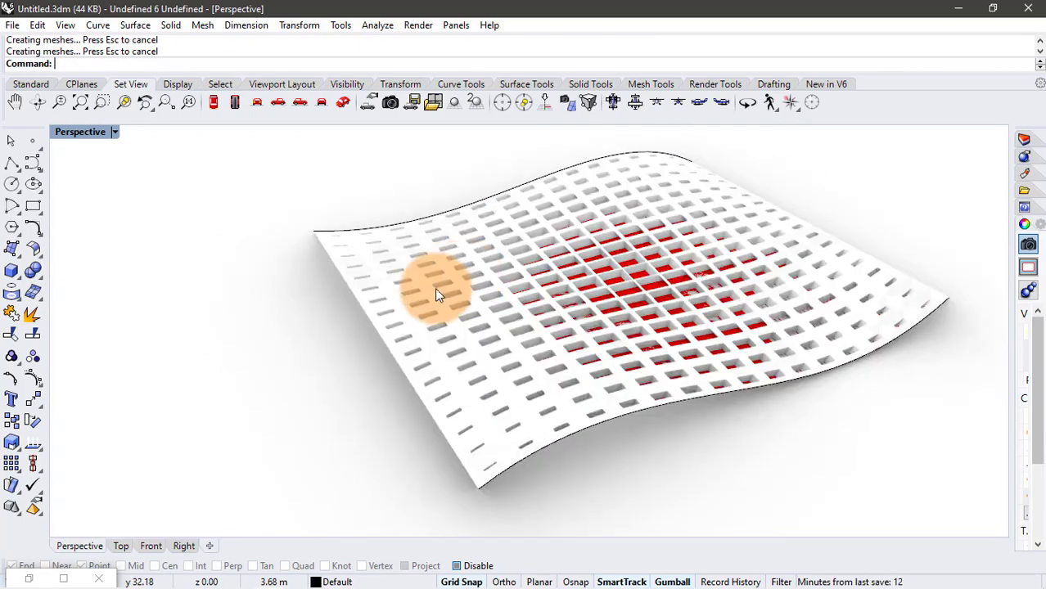
- Switch back to Grasshopper and delete the three Custom Preview components of the Loft, Edge Surface and Srf parameter
click(43, 580)
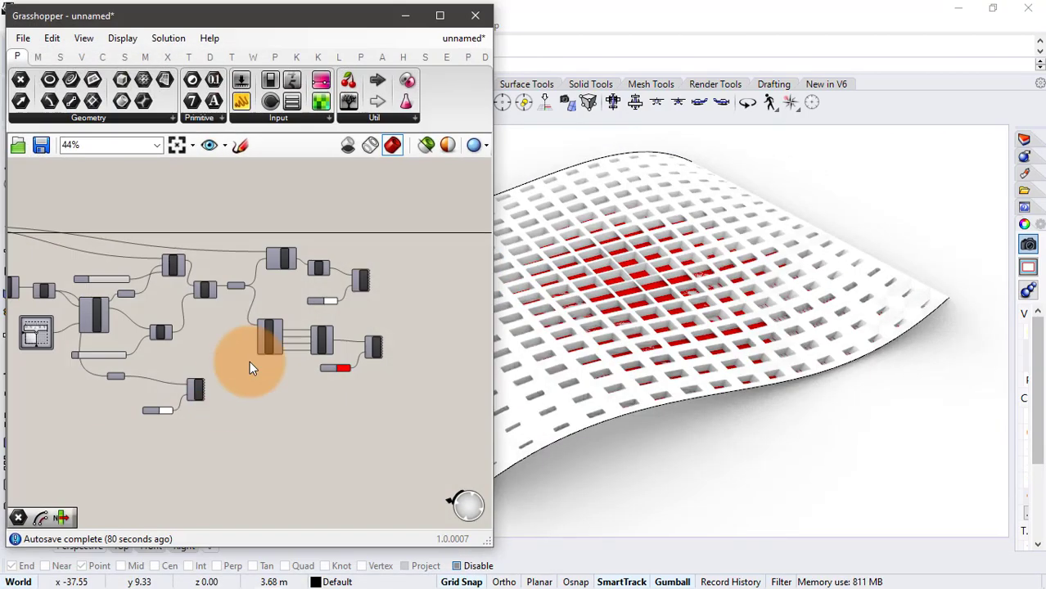
drag(357, 401, 357, 401)
key(Delete)
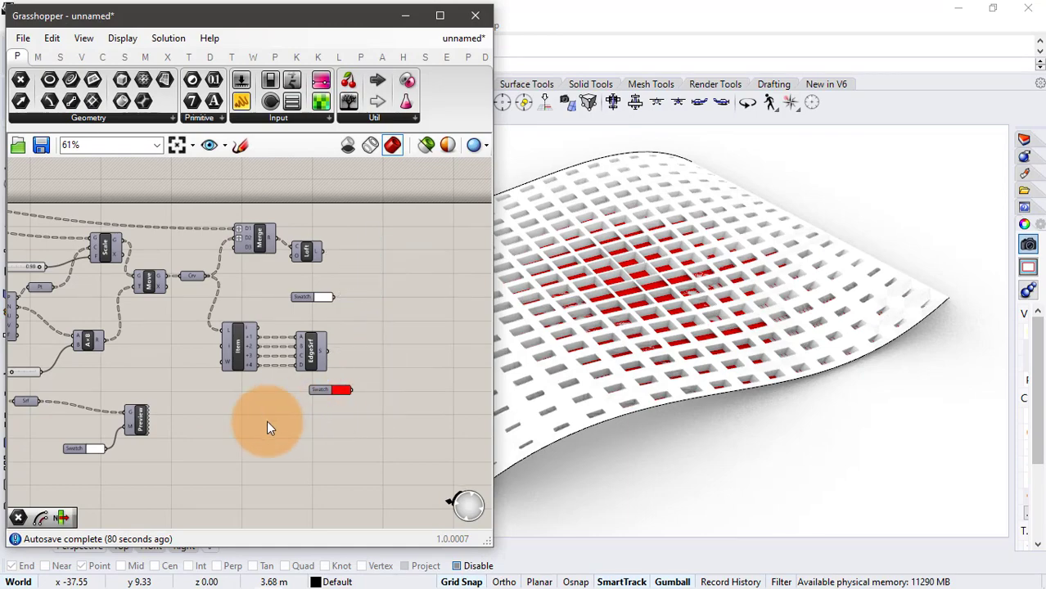
drag(178, 404, 123, 470)
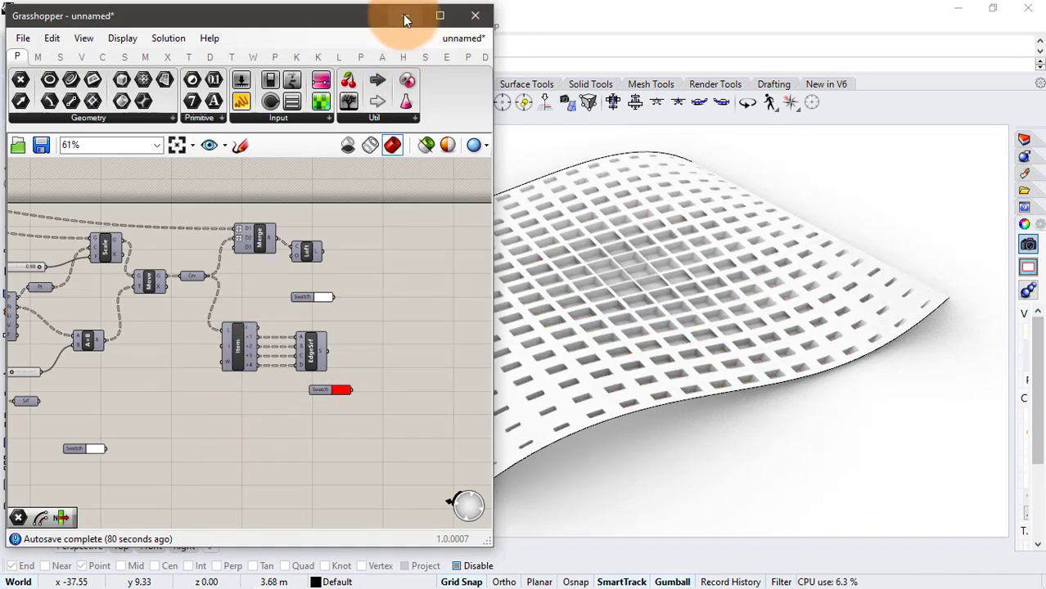
- Return to Rhino, set the Perspective viewport to Artistic display mode and inspect the baked panels from several angles
click(403, 16)
right_drag(584, 258, 626, 307)
click(116, 133)
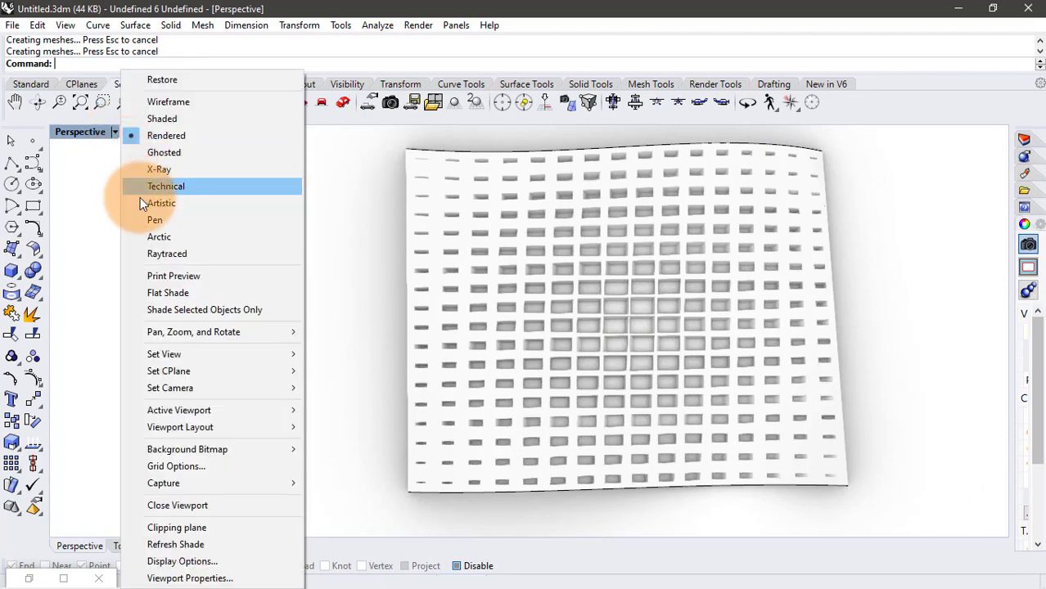
click(152, 204)
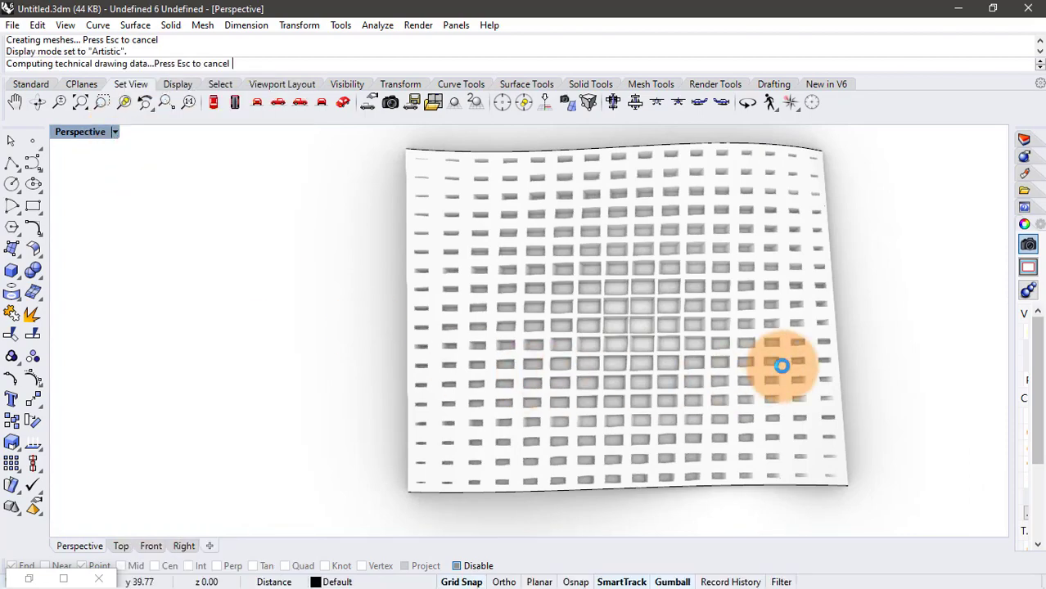
scroll(776, 344, up, 10)
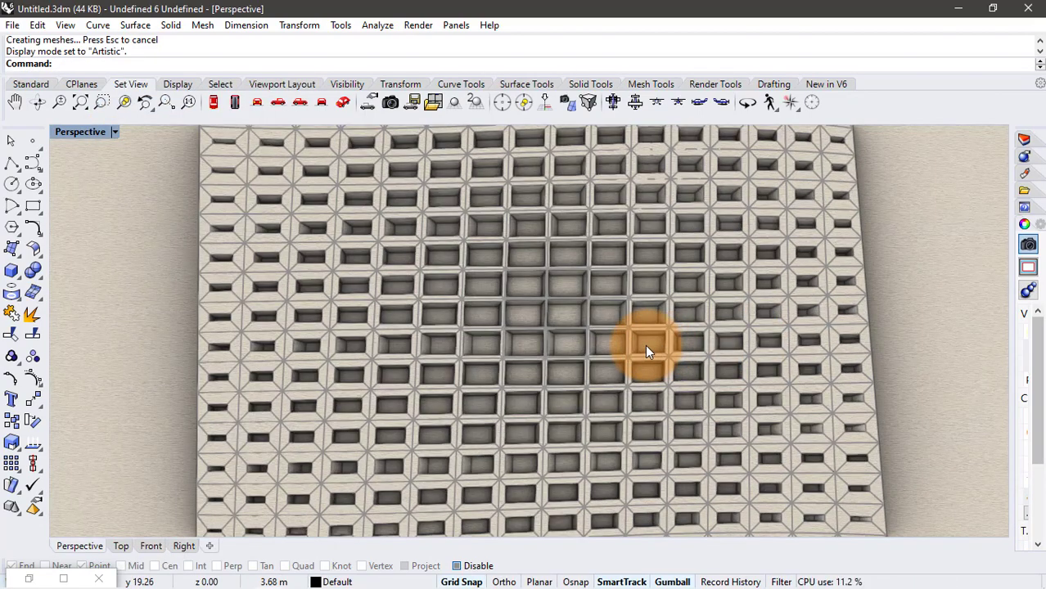
scroll(659, 323, down, 2)
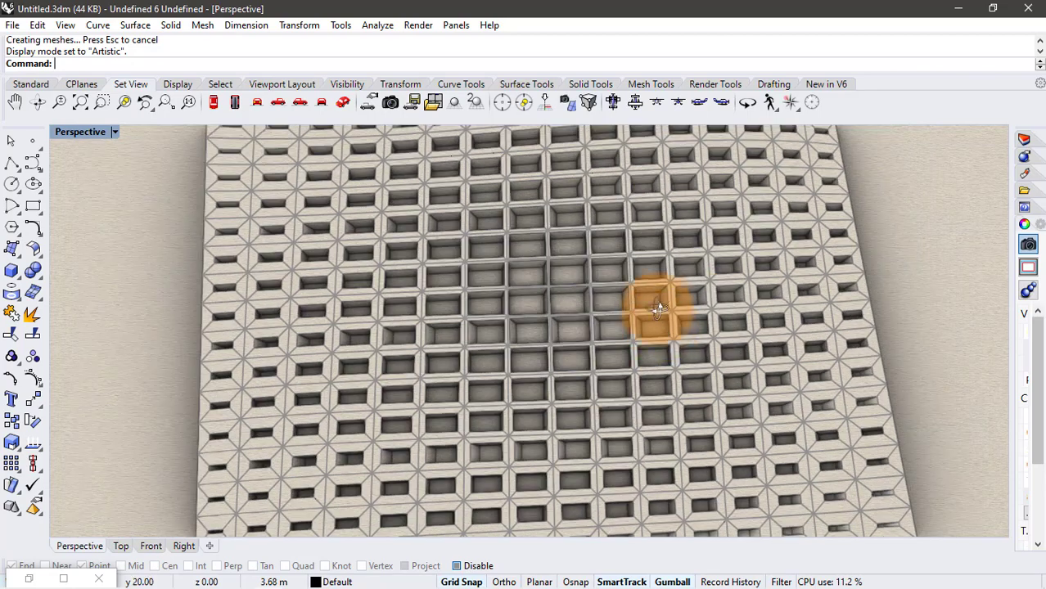
scroll(658, 304, down, 5)
right_drag(636, 256, 522, 265)
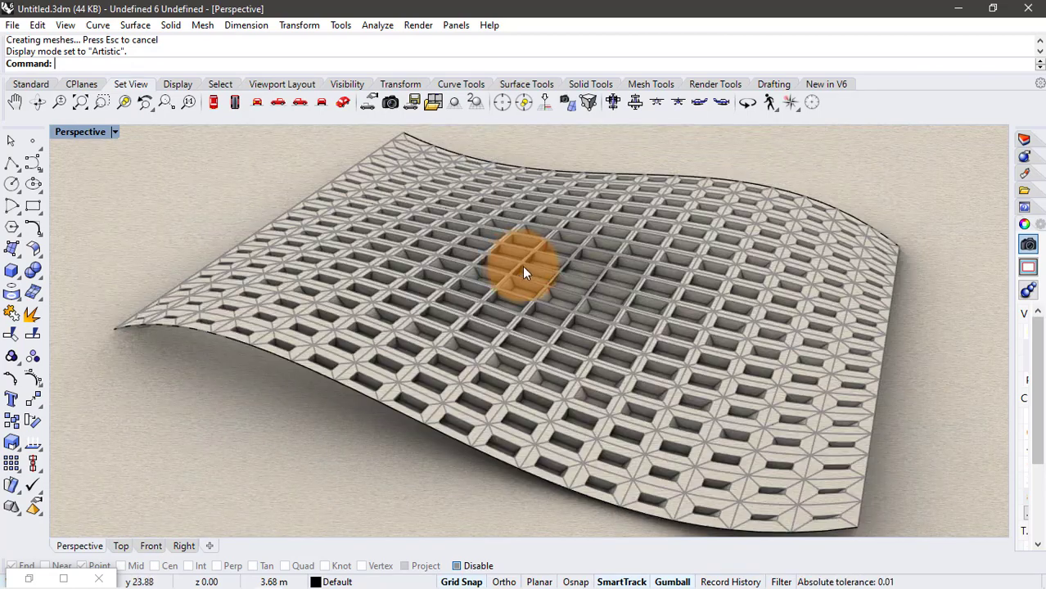